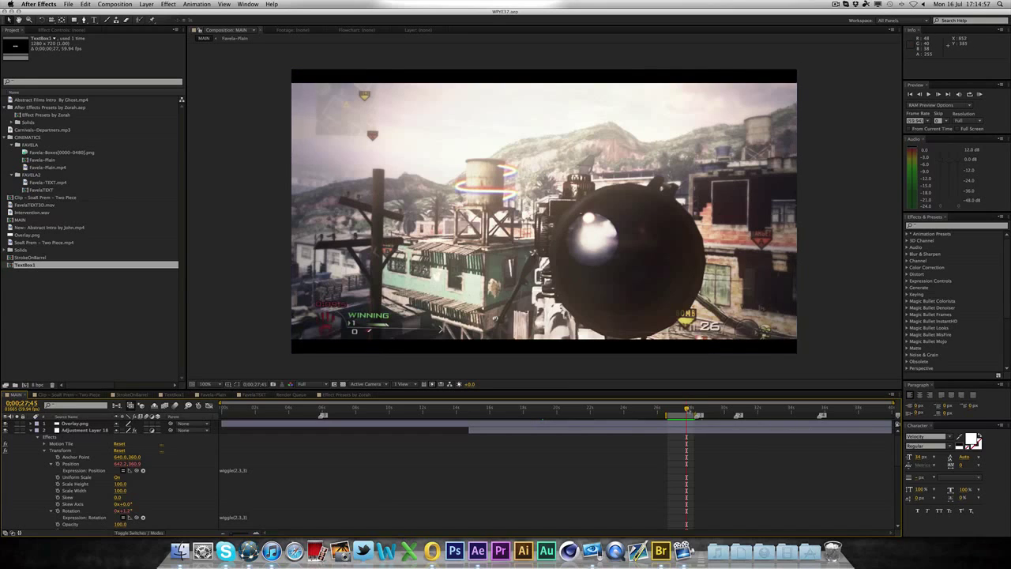
Review the glowing stroke around the water tower in the MAIN composition between about 0;00;26;59 and 0;00;28;07, including a RAM preview
left_click_drag(690, 407, 692, 408)
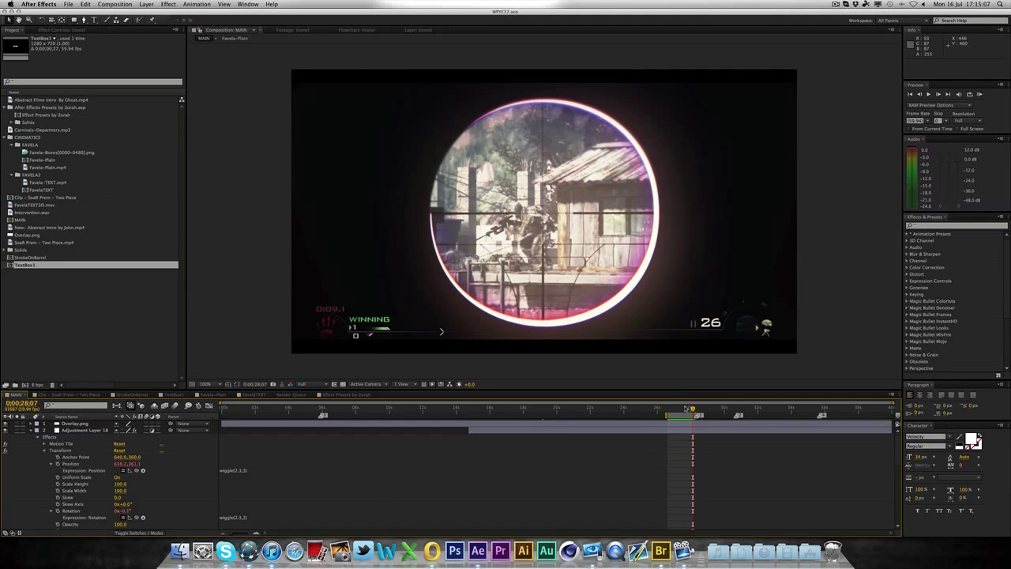
left_click_drag(678, 409, 686, 410)
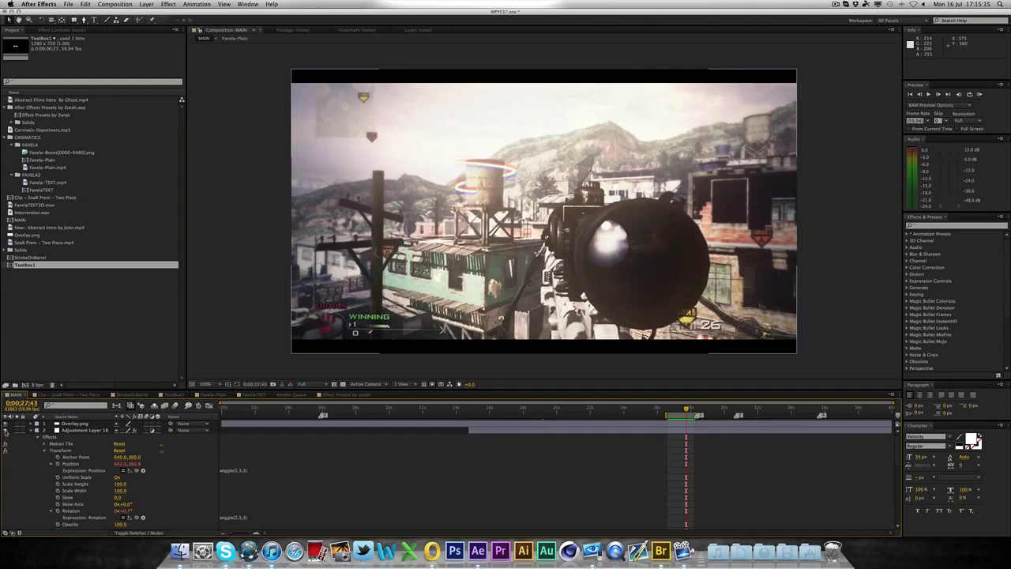
scroll(26, 447, "down", 3)
scroll(26, 447, "down", 8)
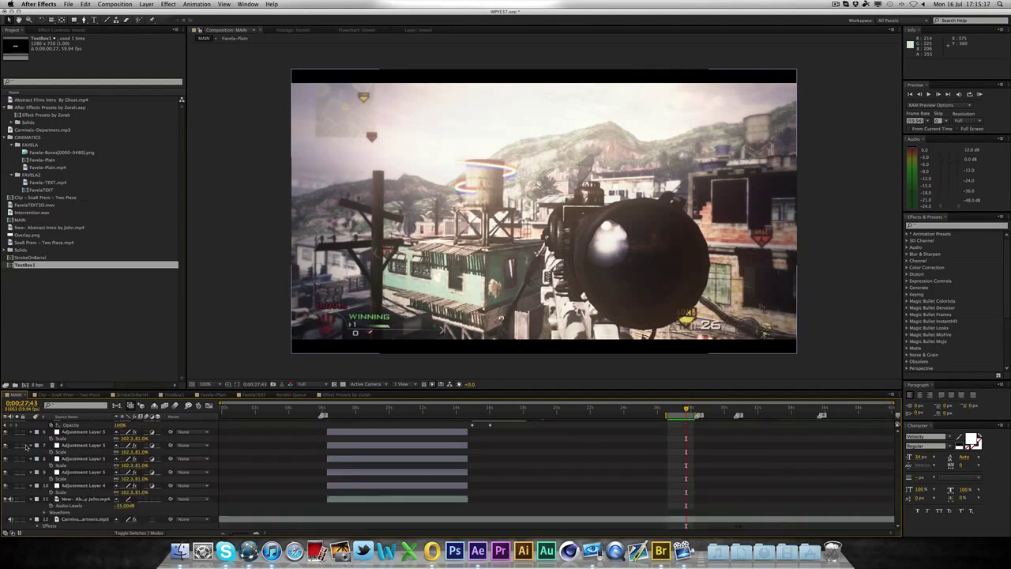
scroll(694, 477, "up", 4)
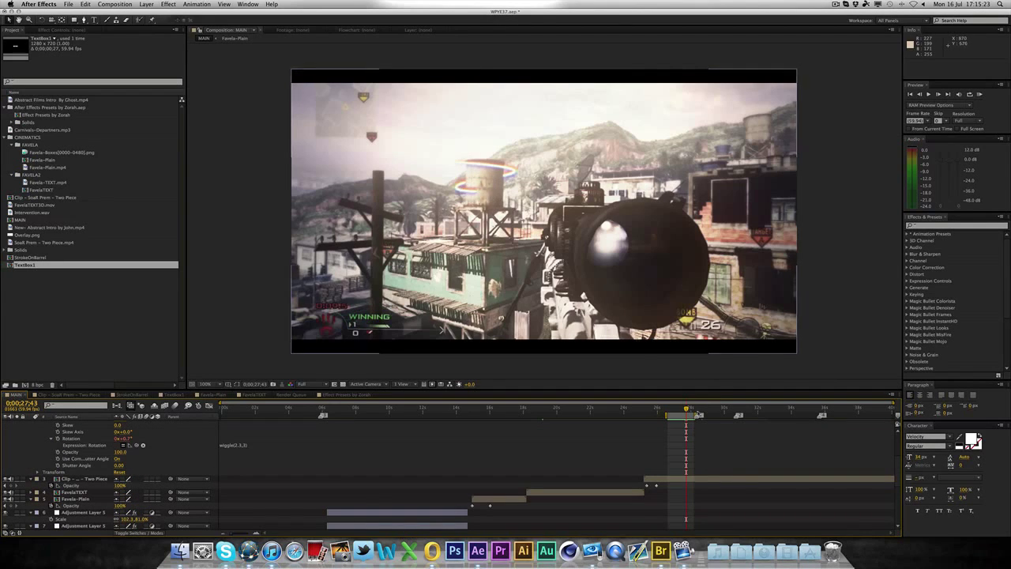
left_click_drag(686, 409, 683, 410)
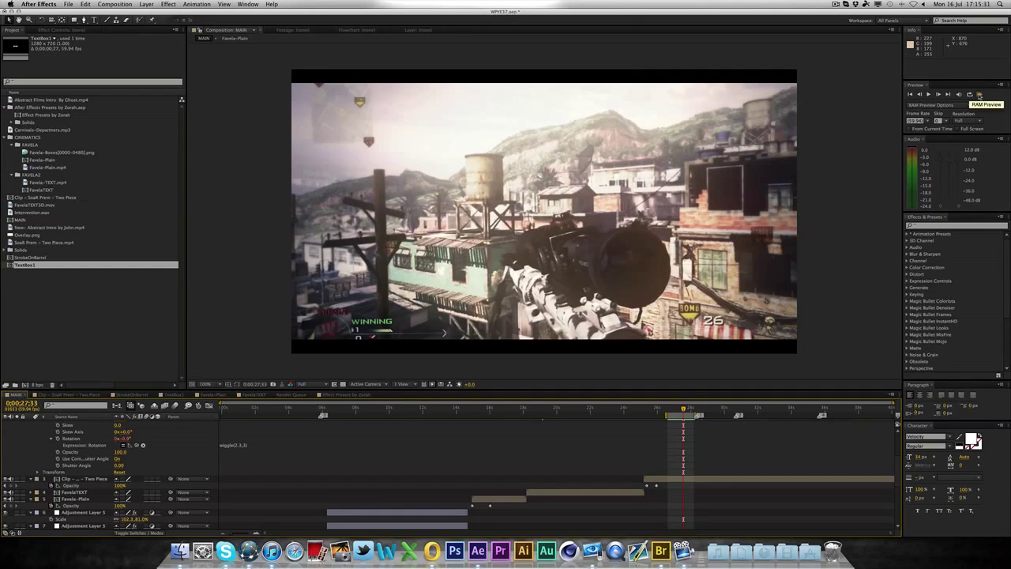
left_click(979, 94)
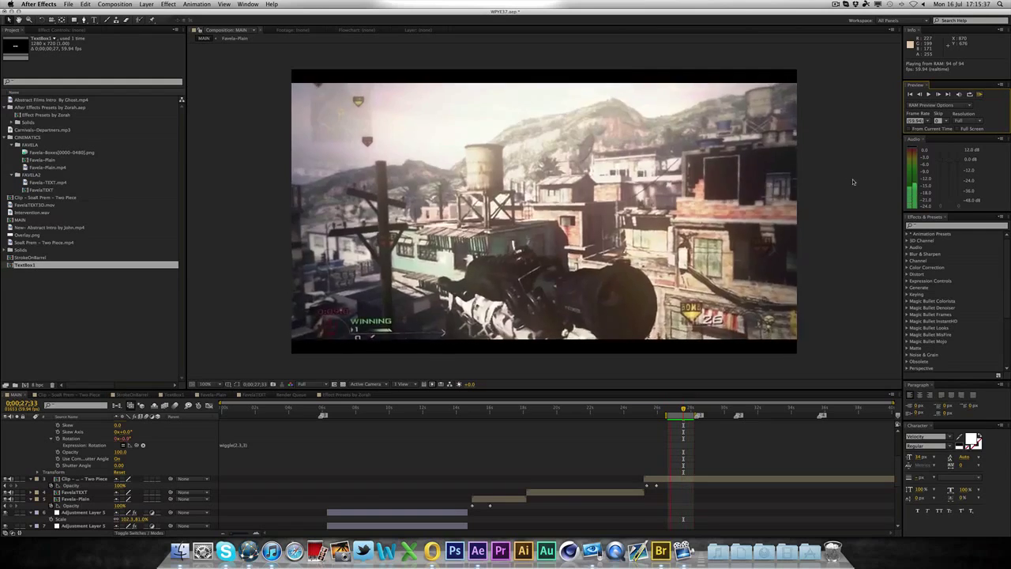
key("space")
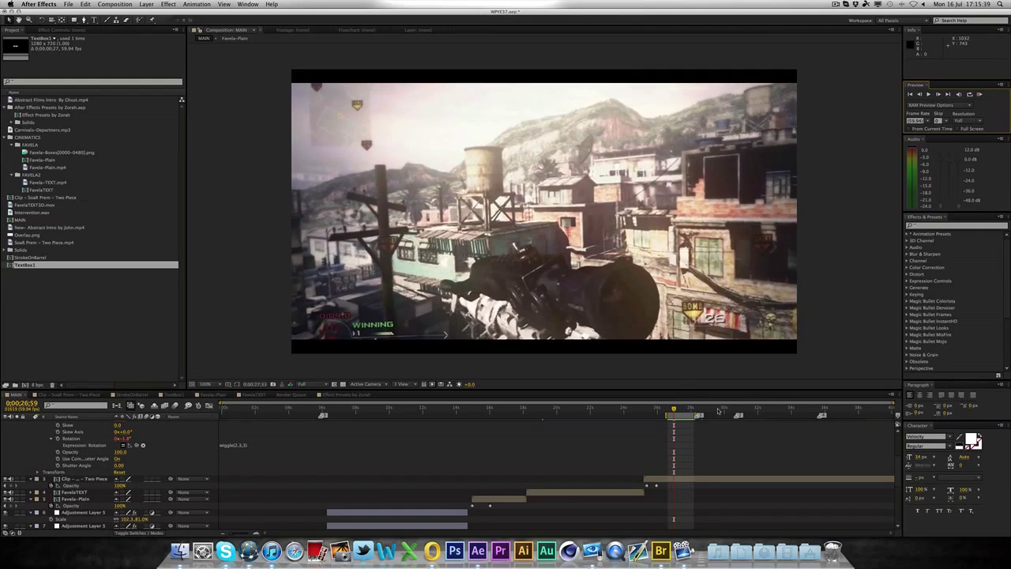
mouse_move(673, 410)
left_mouse_down()
mouse_move(701, 409)
mouse_move(678, 409)
left_mouse_up()
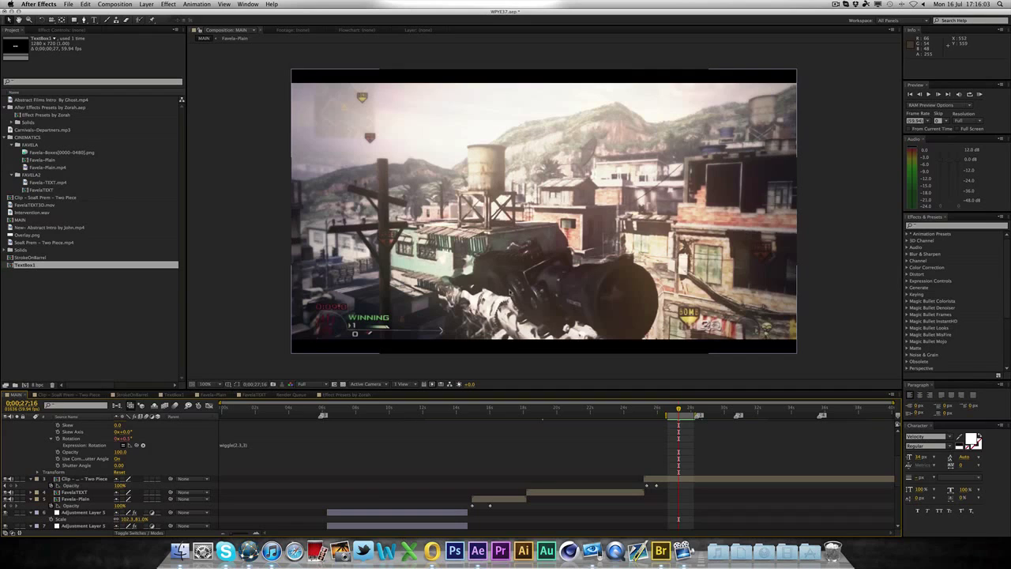
Create a project folder named Tutorial at the top level of the project
left_click(108, 322)
left_click(13, 386)
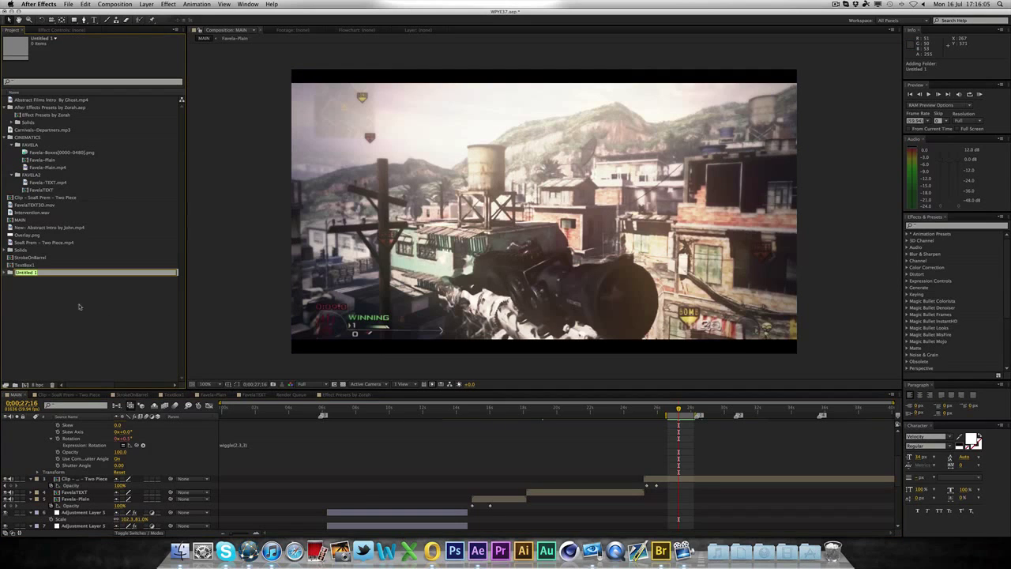
type("Tu")
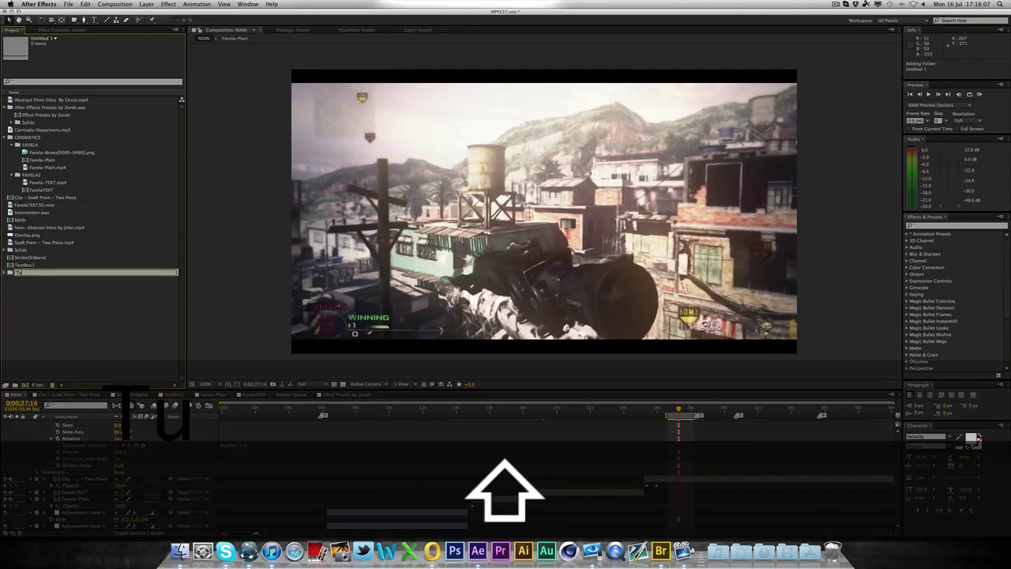
type("torial")
key("Return")
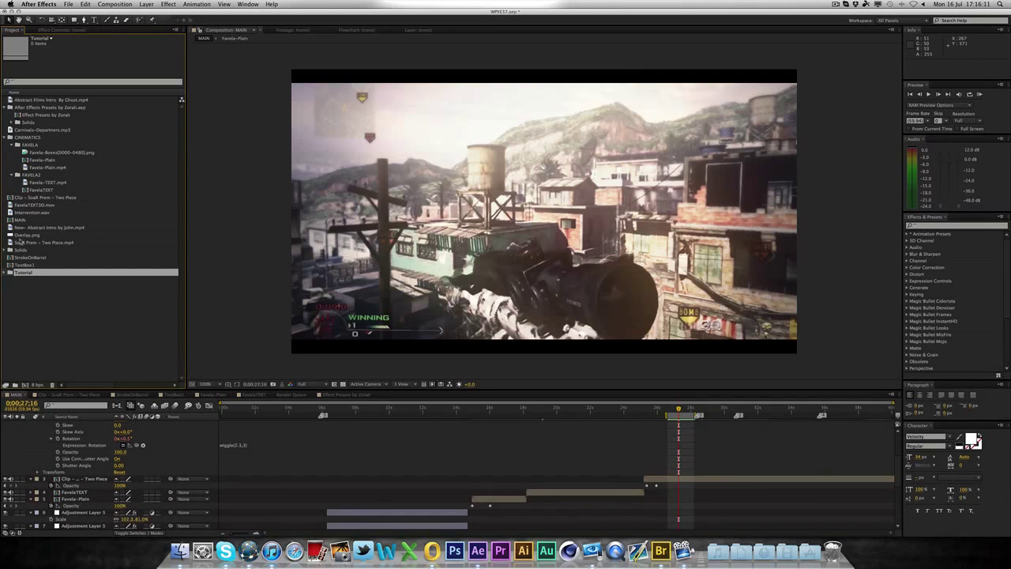
Duplicate the SoaR Prem – Two Piece.mp4 footage and create a composition from the copy inside the Tutorial folder
left_click(56, 243)
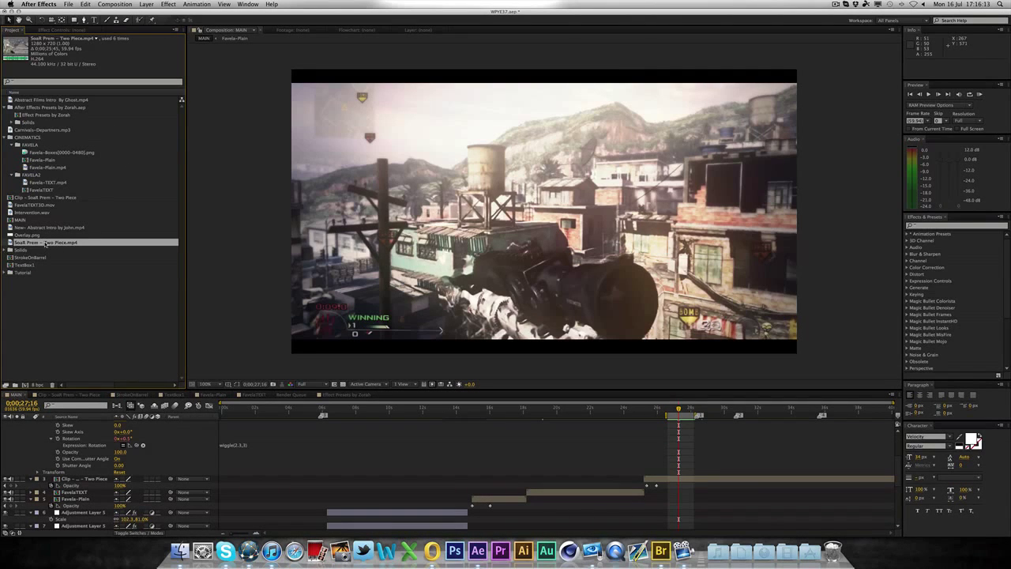
key("super+c")
key("super+v")
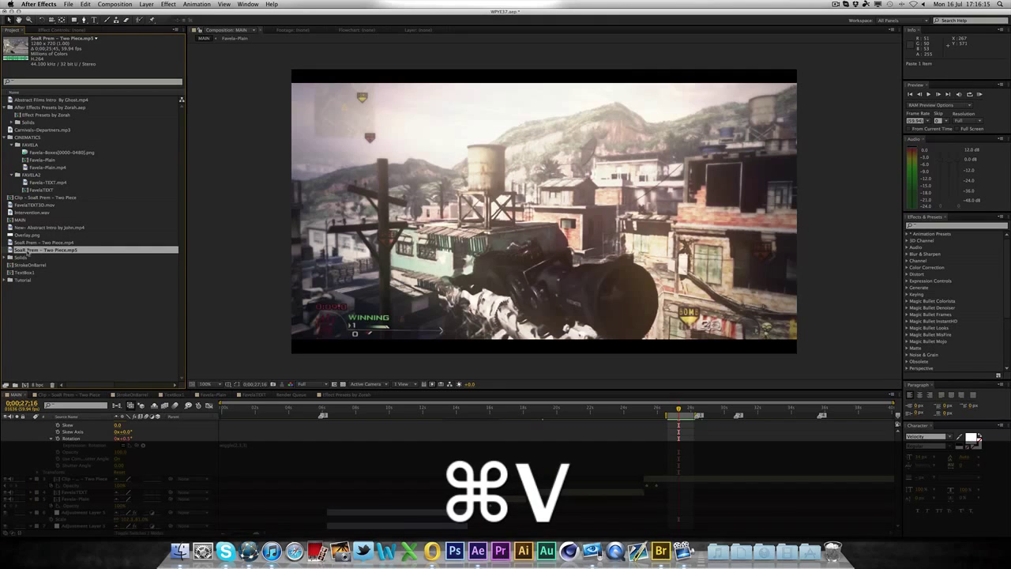
left_click_drag(27, 251, 28, 385)
Place numbered composition markers at 0;00;06;22 and 0;00;06;32, where the rifle scope is raised
left_click(500, 411)
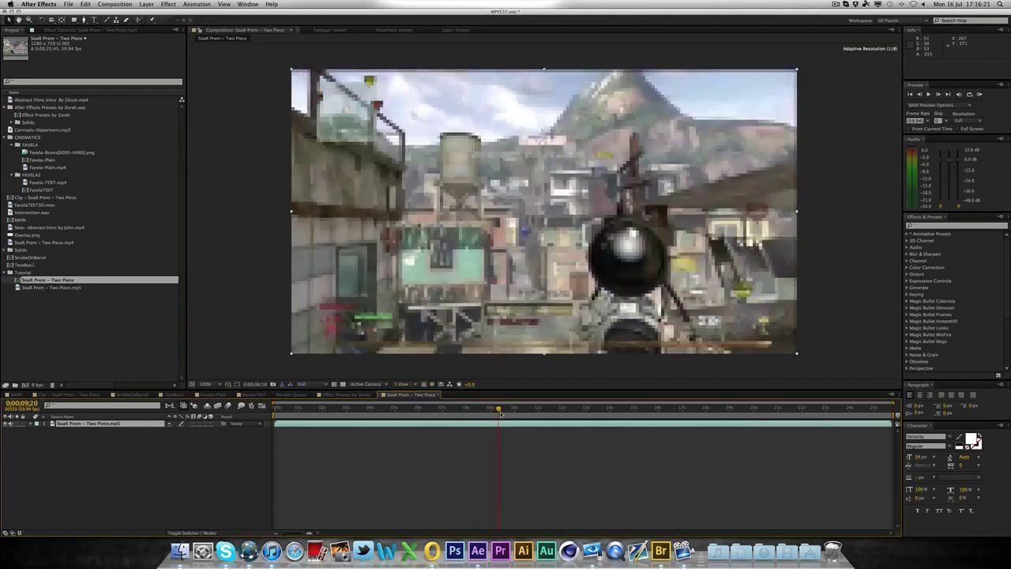
left_click_drag(501, 412, 427, 411)
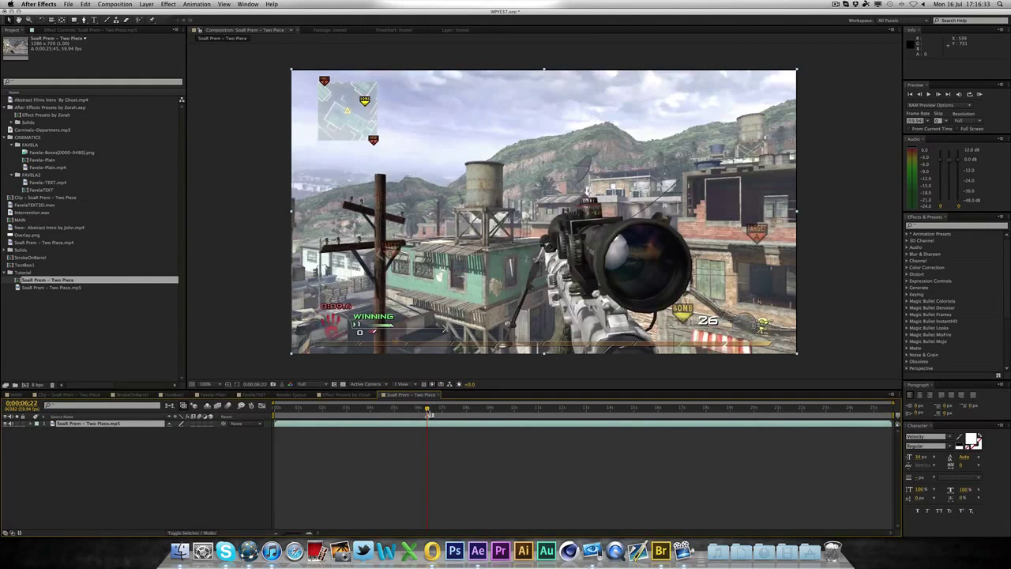
left_click_drag(429, 414, 432, 414)
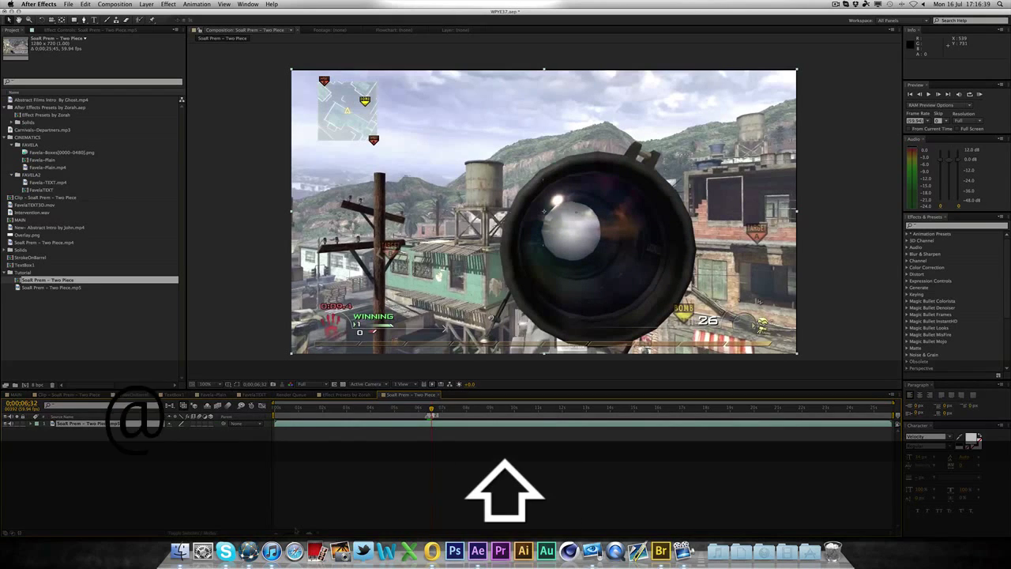
Magnify the timeline around the two composition markers and return the playhead to the first marker at 0;00;06;22
left_click_drag(296, 531, 309, 531)
left_click(308, 532)
left_click(309, 533)
left_click(308, 532)
left_click(309, 532)
left_click_drag(466, 533, 462, 533)
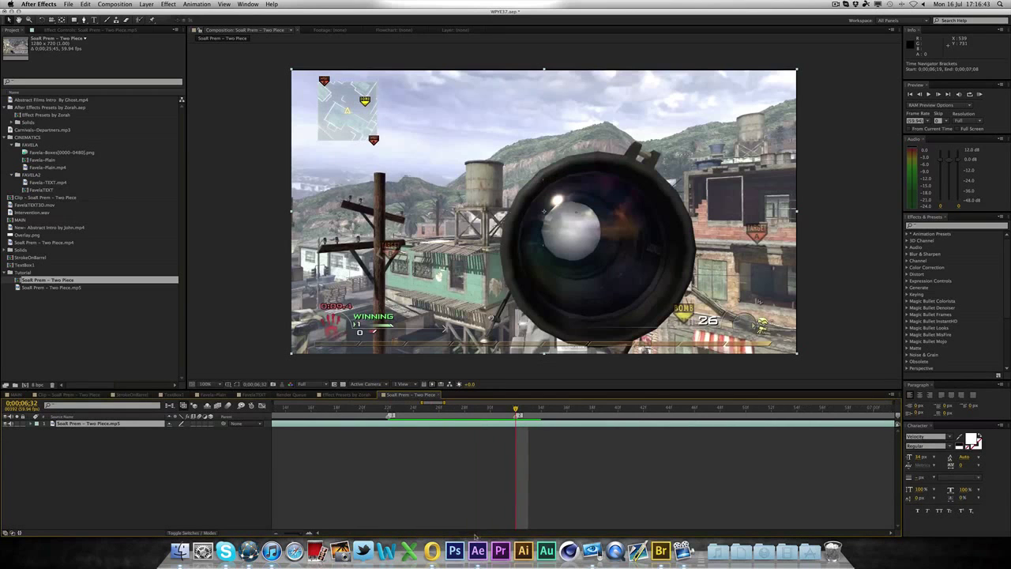
mouse_move(387, 409)
left_mouse_down()
mouse_move(427, 411)
mouse_move(388, 410)
left_mouse_up()
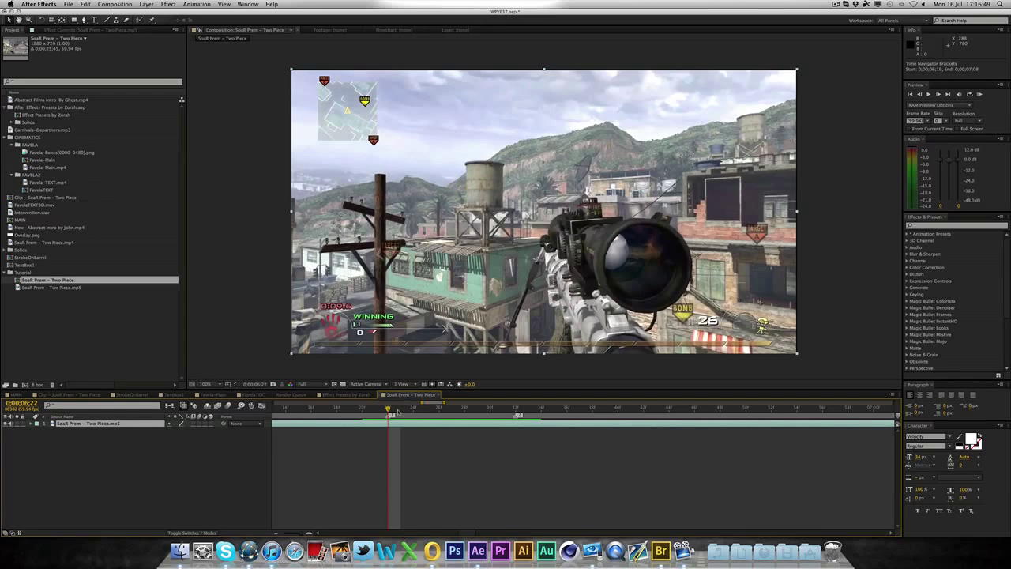
mouse_move(399, 411)
left_mouse_down()
mouse_move(507, 416)
mouse_move(390, 414)
left_mouse_up()
Look over the finished layers and frames in the Clip – SoaR Prem – Two Piece composition and return to the tutorial composition
left_click(61, 395)
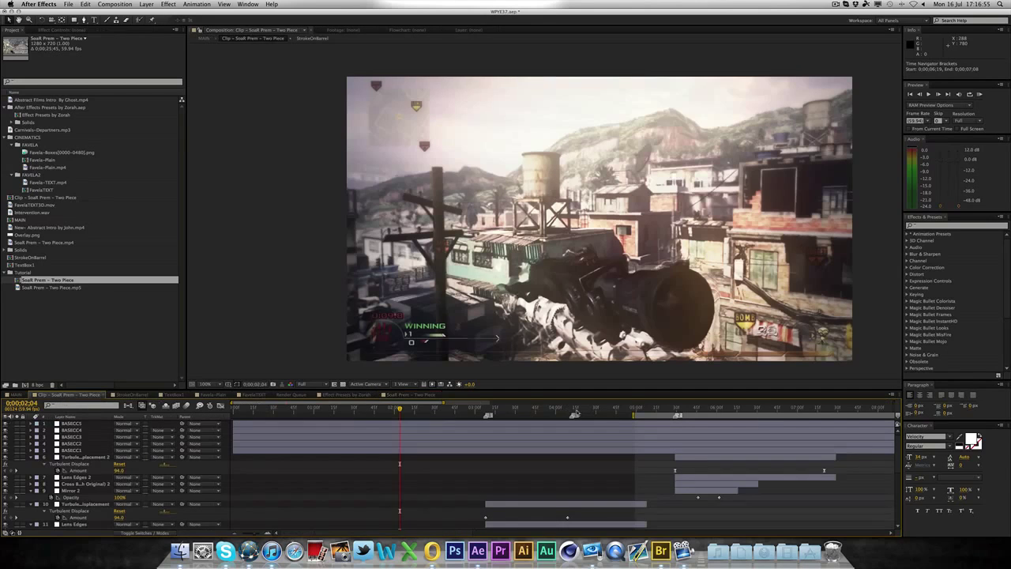
left_click(655, 411)
left_click_drag(473, 411, 438, 409)
left_click(410, 395)
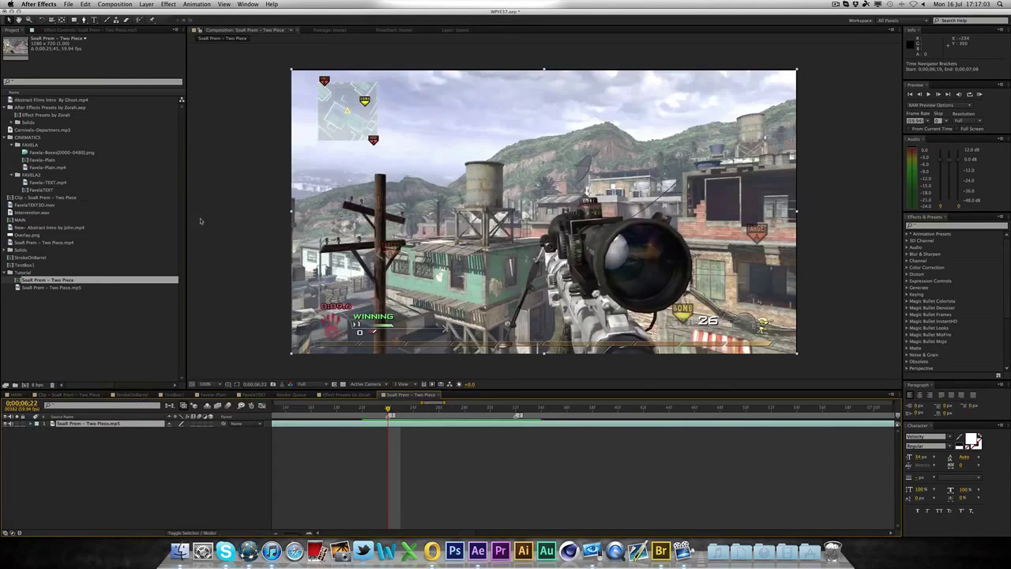
Create a black solid named Stroke at the composition size of 1280 × 720 px with its aspect ratio locked
left_click(275, 309)
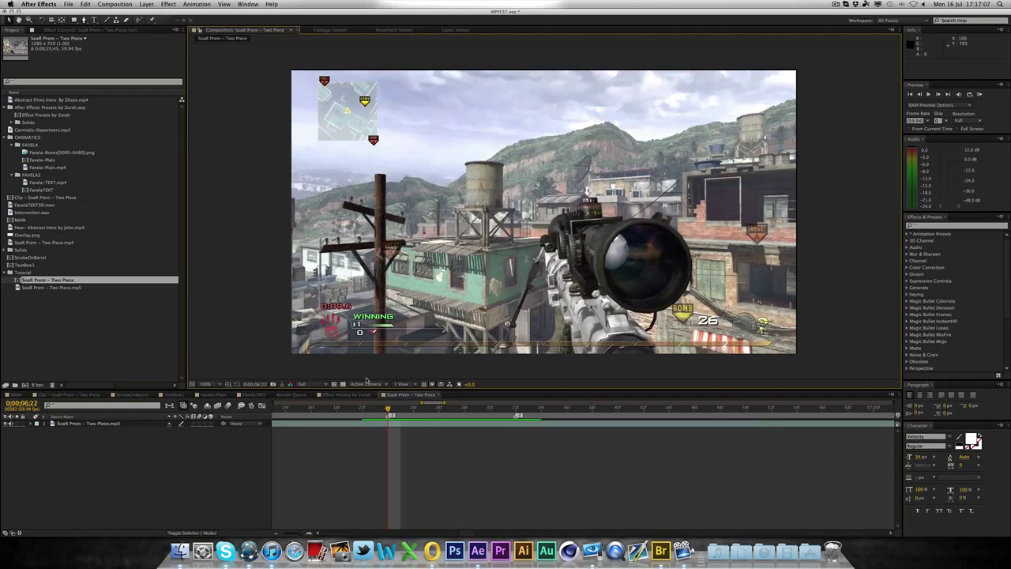
key("super")
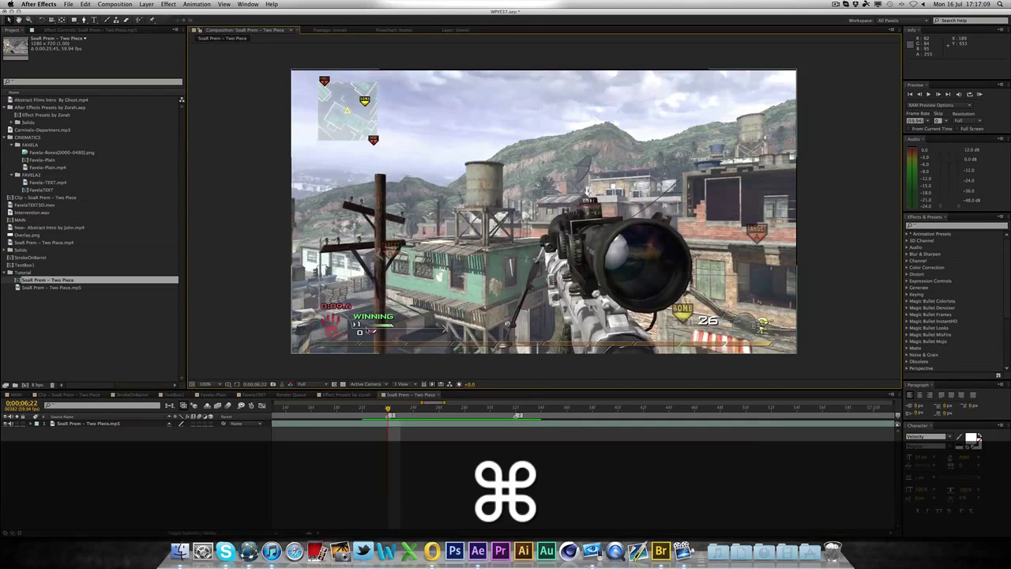
key("super+y")
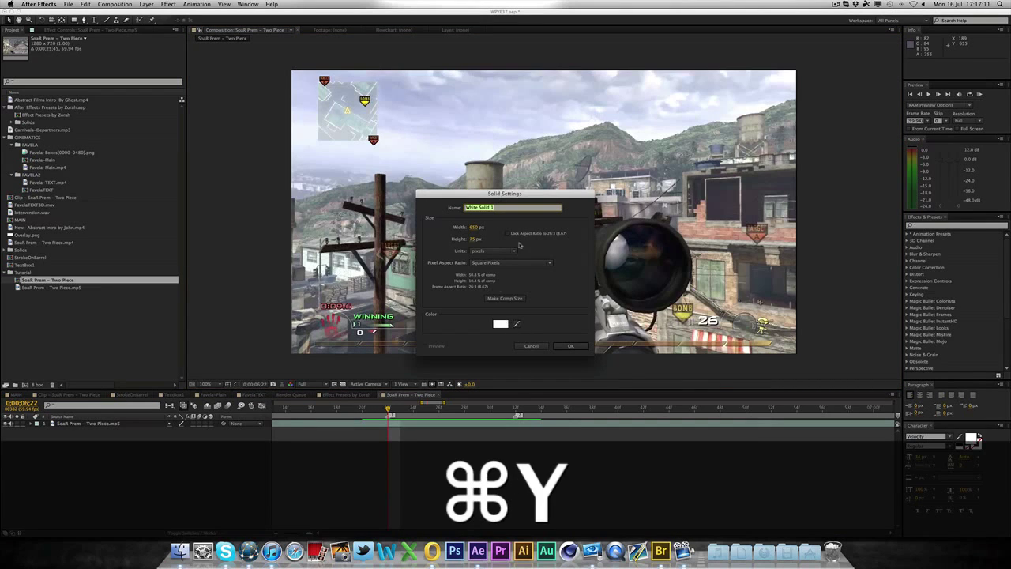
left_click(499, 299)
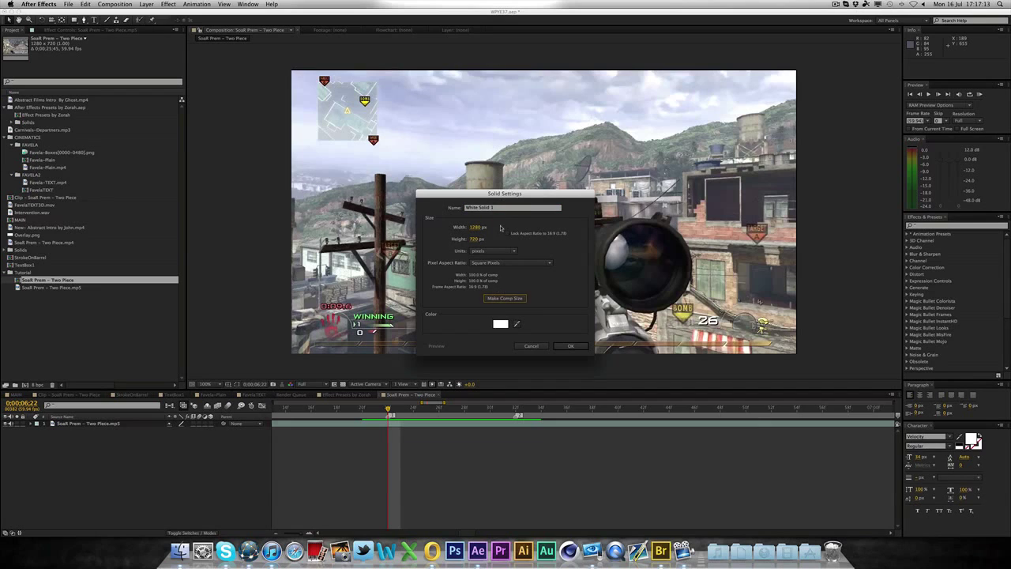
left_click(506, 233)
left_click(505, 325)
left_click_drag(452, 303, 237, 343)
left_click(569, 230)
triple_click(514, 209)
type("Str")
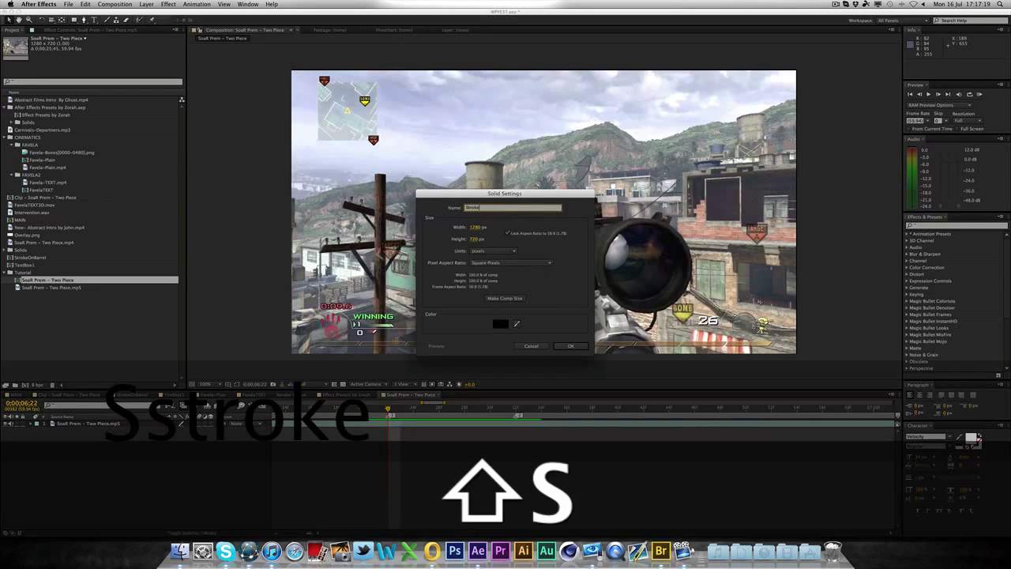
type("oke")
key("Return")
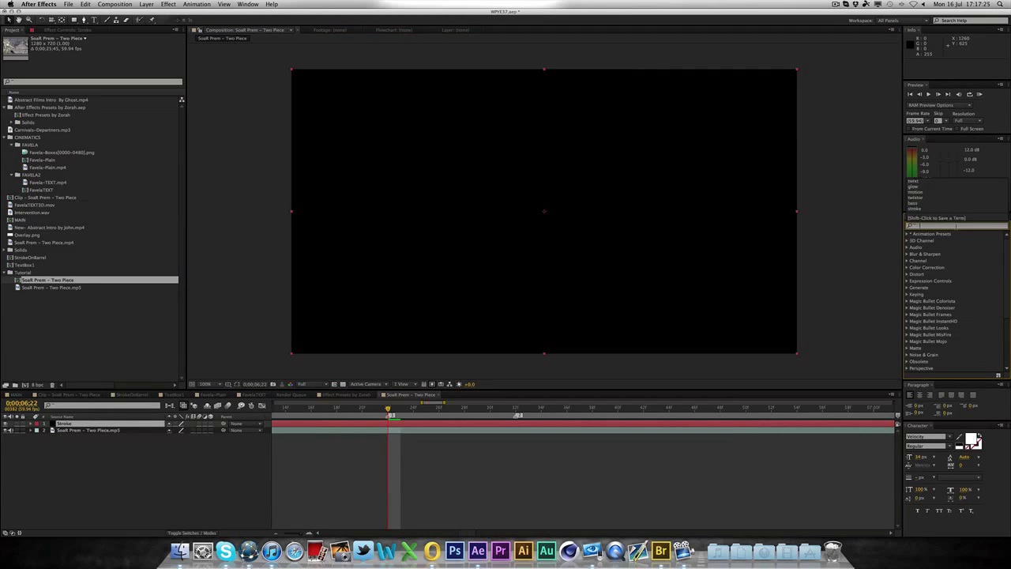
Find the Trapcode 3D Stroke effect and apply it to the Stroke layer
type("3d strok")
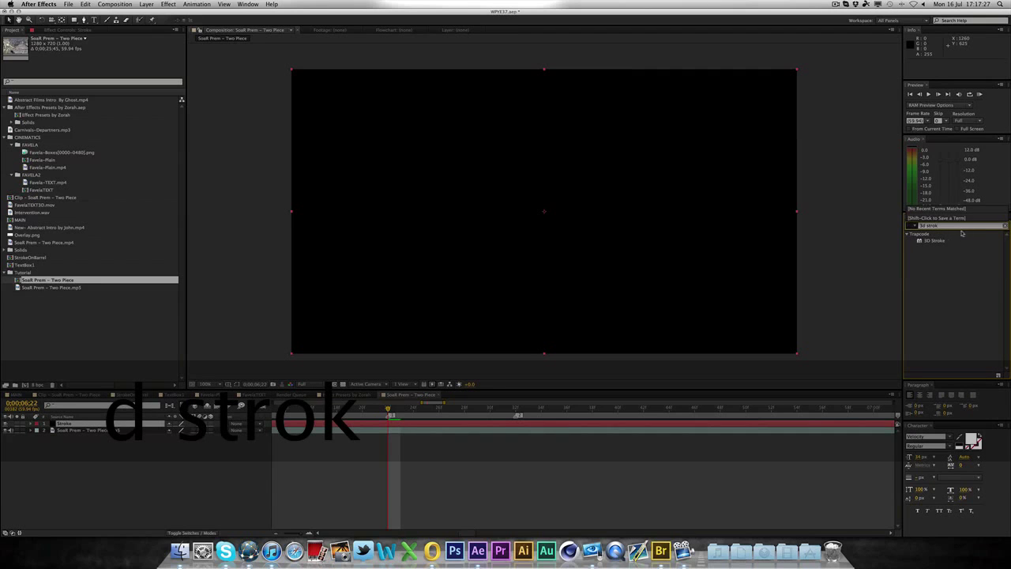
mouse_move(936, 241)
left_mouse_down()
mouse_move(483, 428)
mouse_move(389, 435)
mouse_move(389, 426)
left_mouse_up()
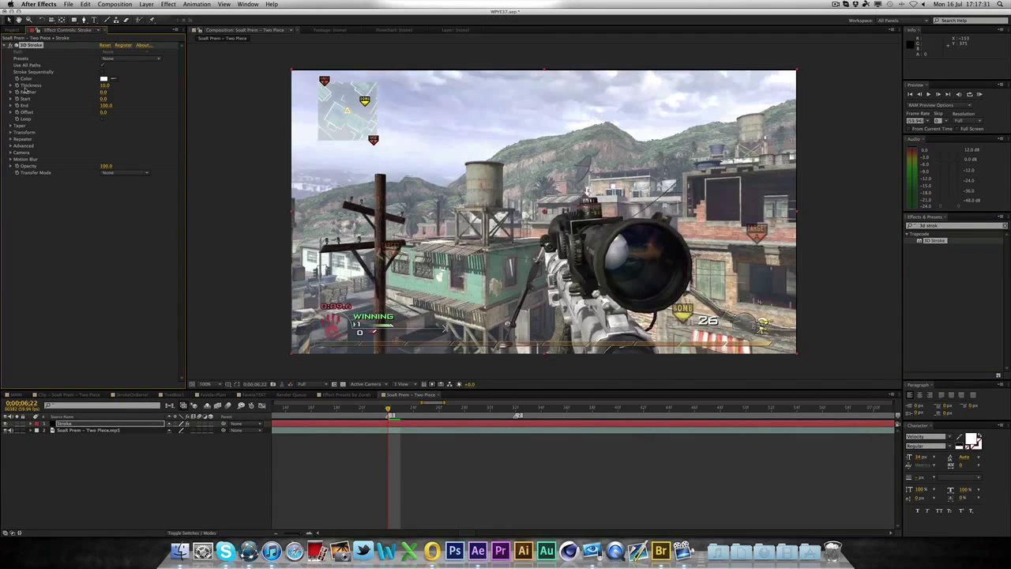
left_click(168, 4)
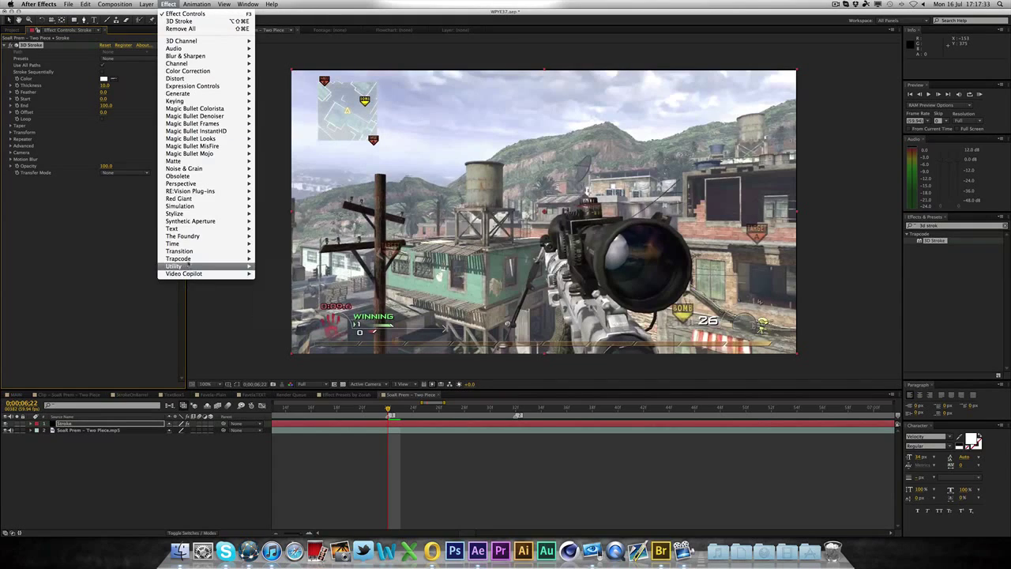
mouse_move(188, 263)
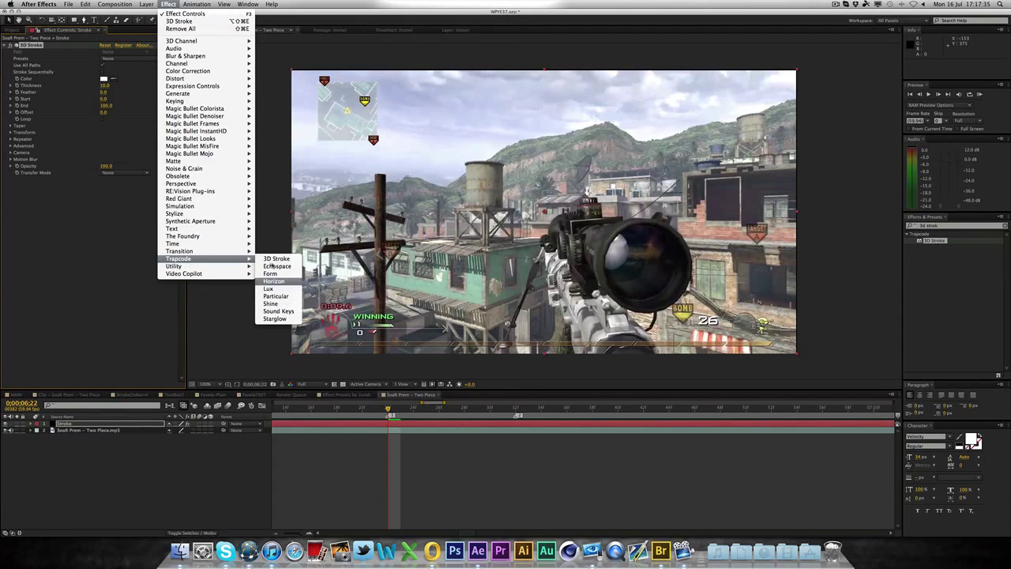
left_click(90, 285)
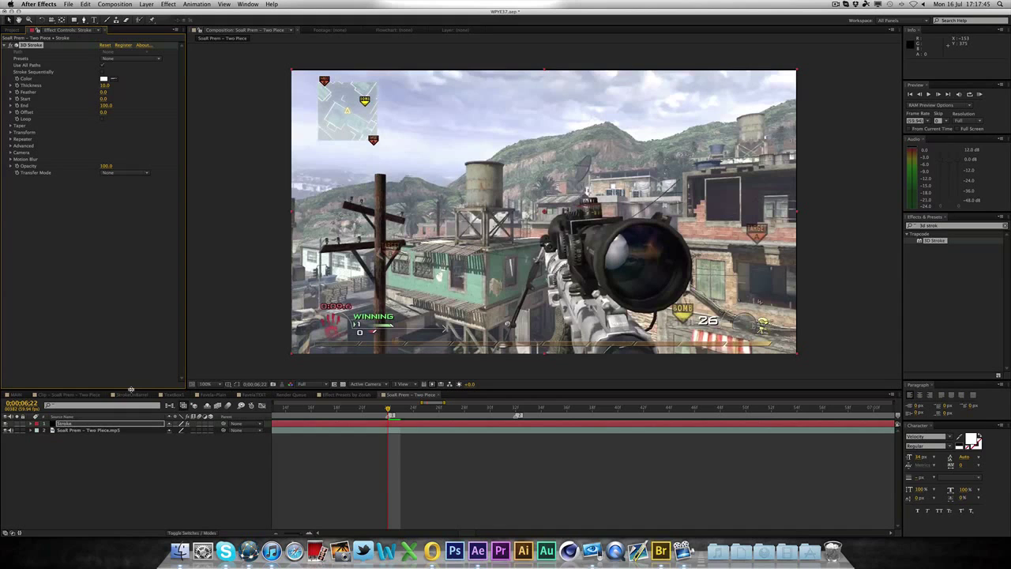
Step the playhead backward and forward by one and ten frames around the first marker, stopping at 0;00;06;21
key("super+Right")
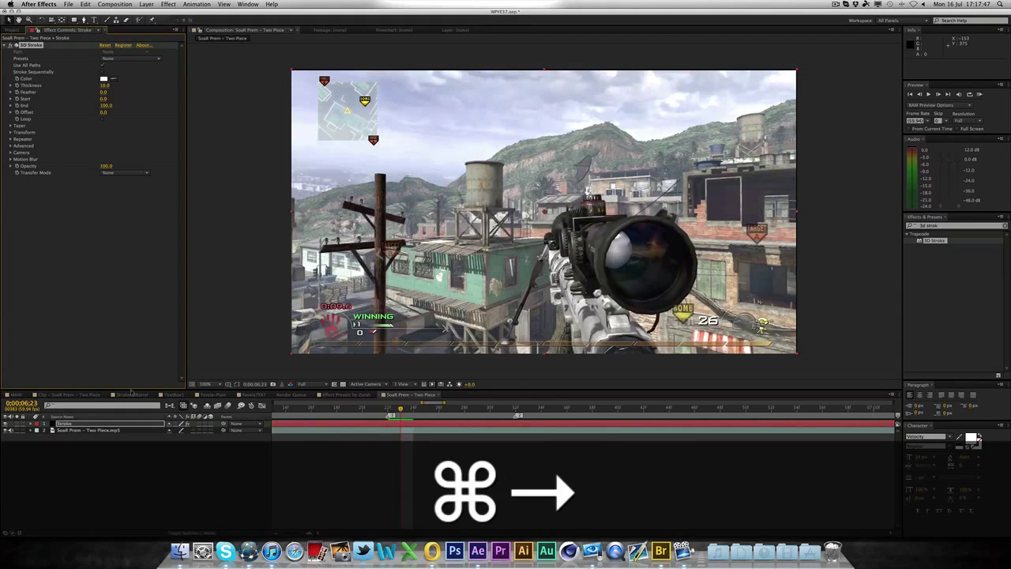
key("super+Left")
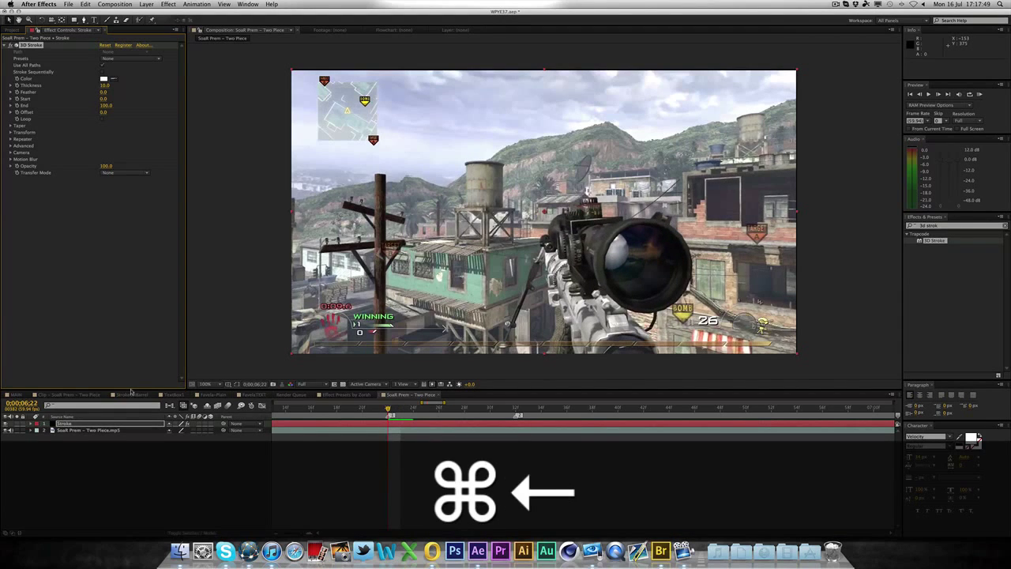
key("super+shift+Left")
key("super+shift+Right")
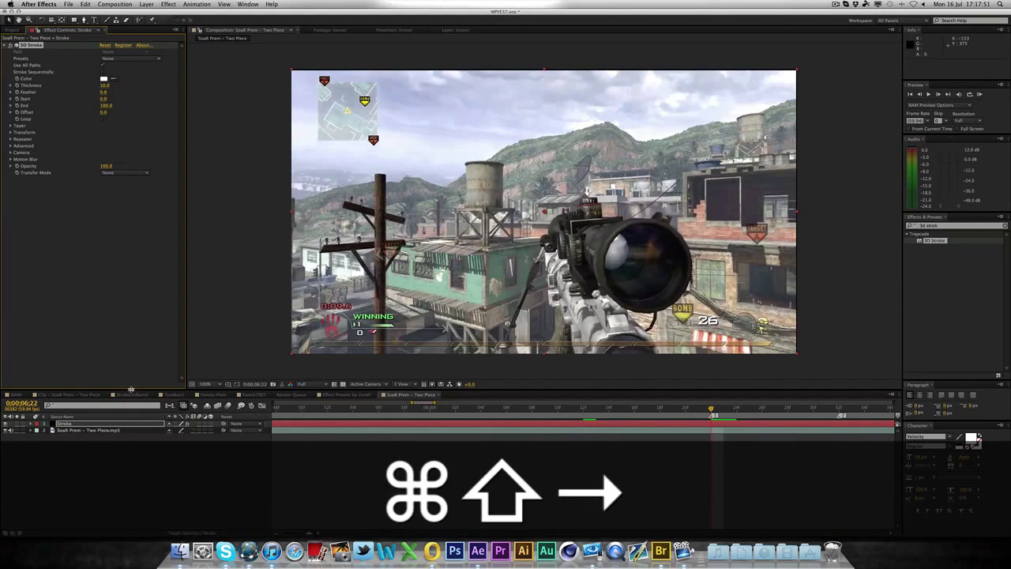
key("super+Left")
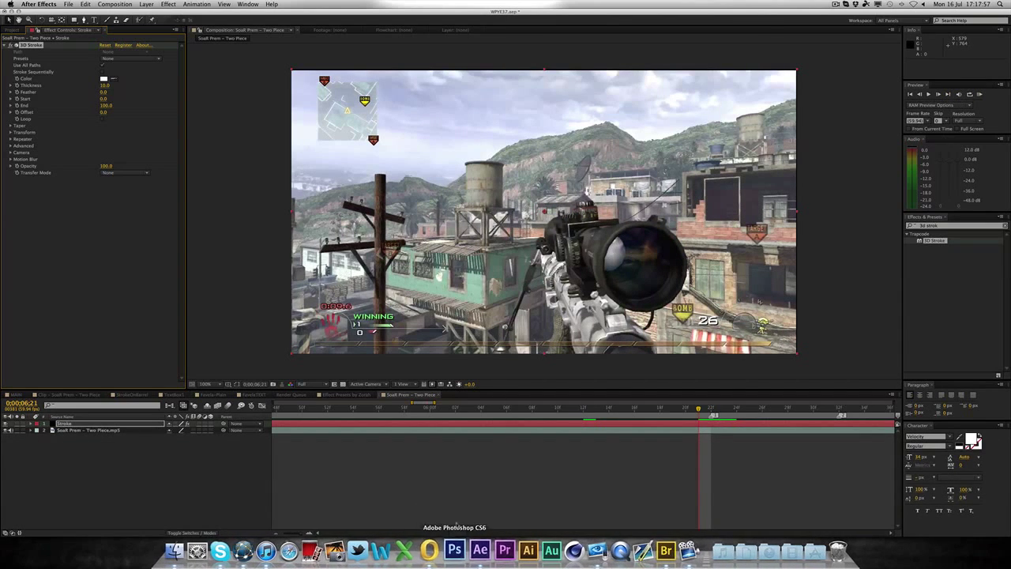
Trim the Stroke layer to start at 0;00;06;21 and end at 0;00;06;32, around the two markers
scroll(416, 437, "right", 10)
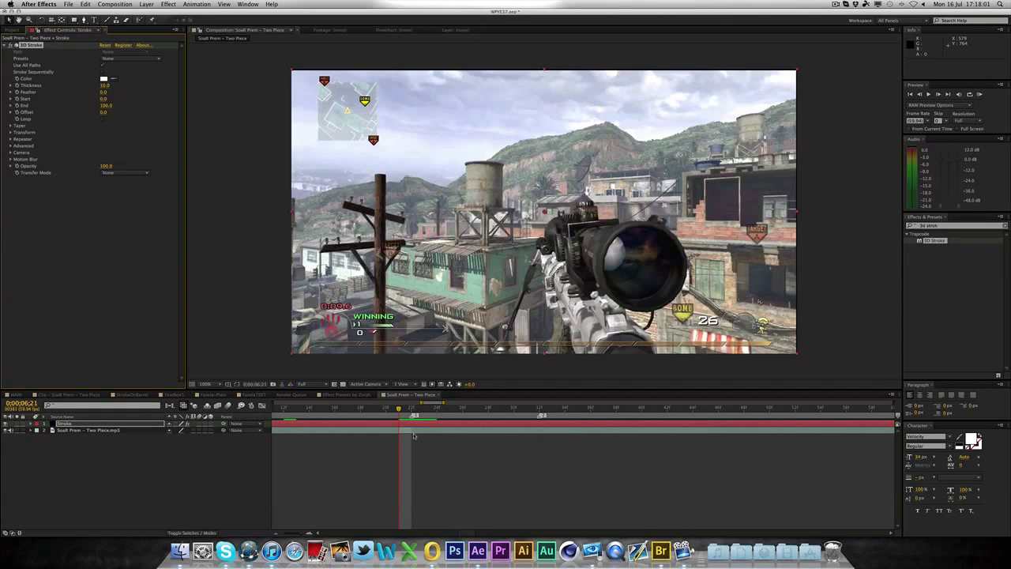
key("alt")
key("alt+bracketleft")
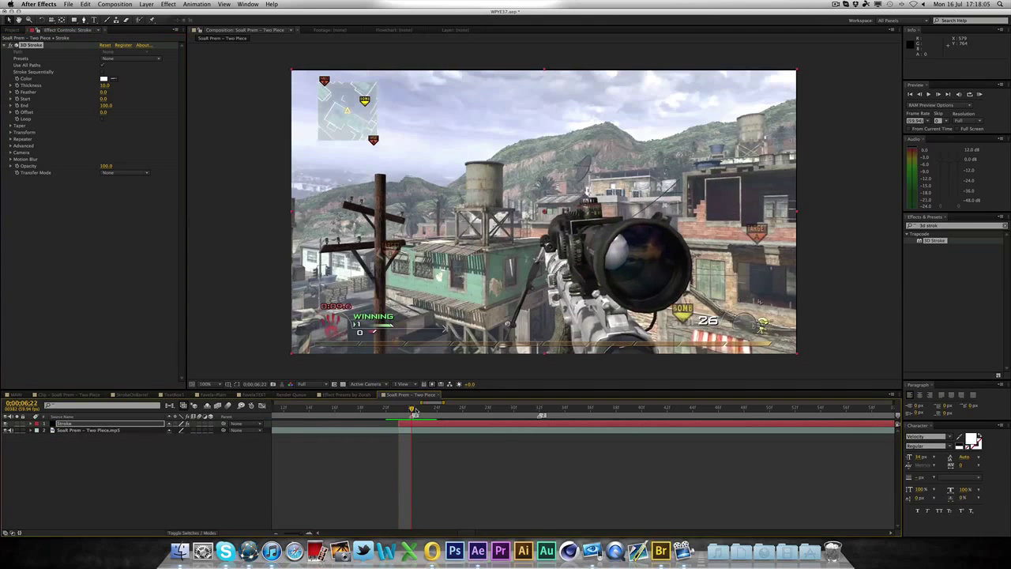
left_click_drag(409, 410, 552, 408)
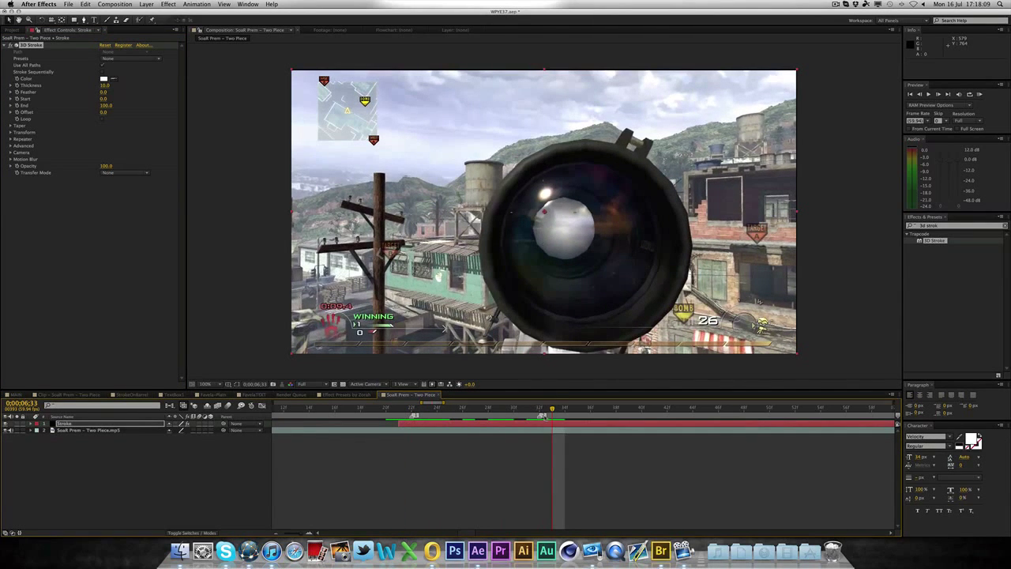
key("alt")
key("alt+bracketright")
left_click(535, 471)
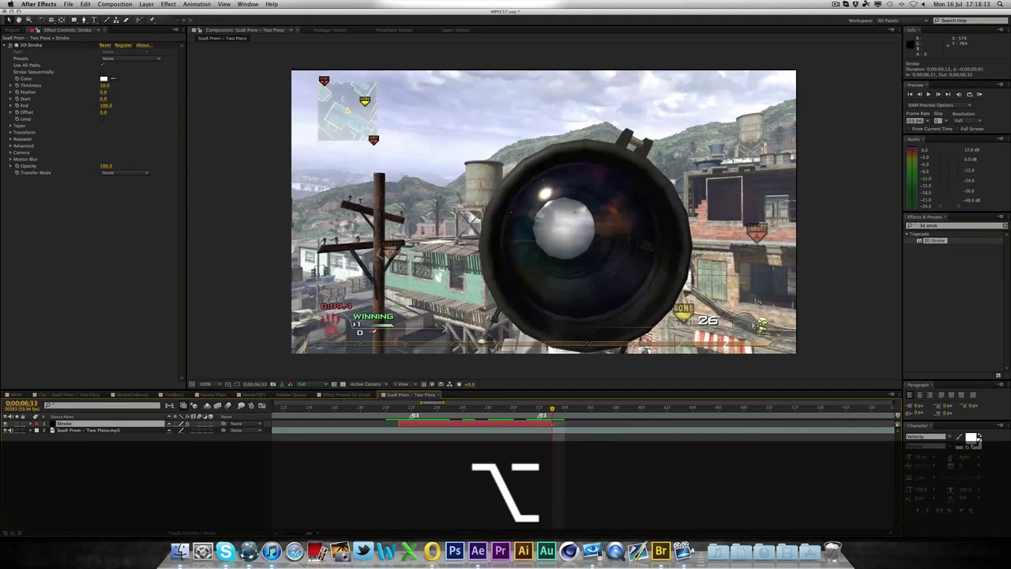
At 0;00;06;25, draw an open zigzag mask with the Pen tool on the Stroke layer, winding down around the water tank
left_click(411, 408)
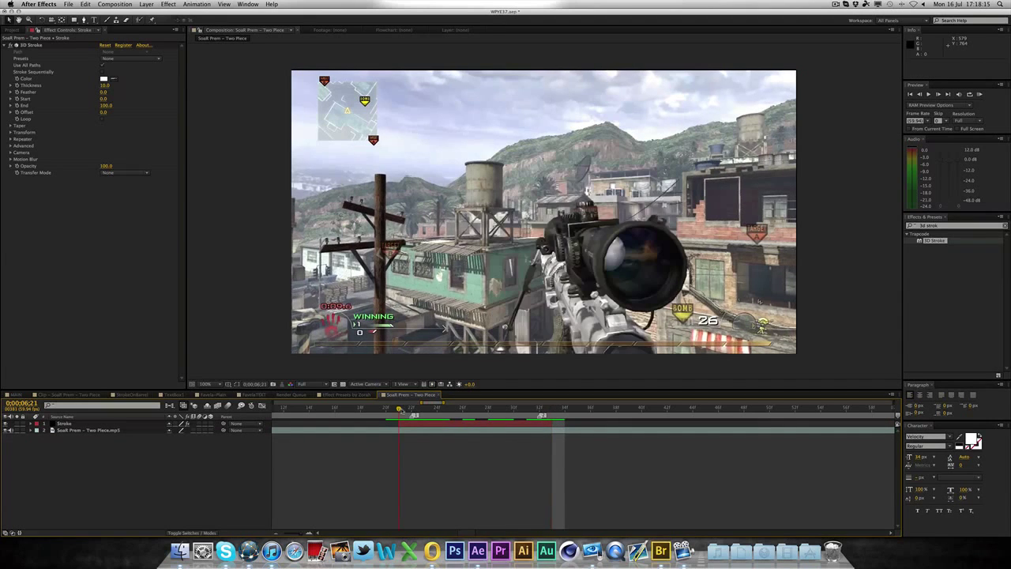
mouse_move(411, 407)
left_mouse_down()
mouse_move(508, 413)
mouse_move(450, 412)
left_mouse_up()
left_click(468, 423)
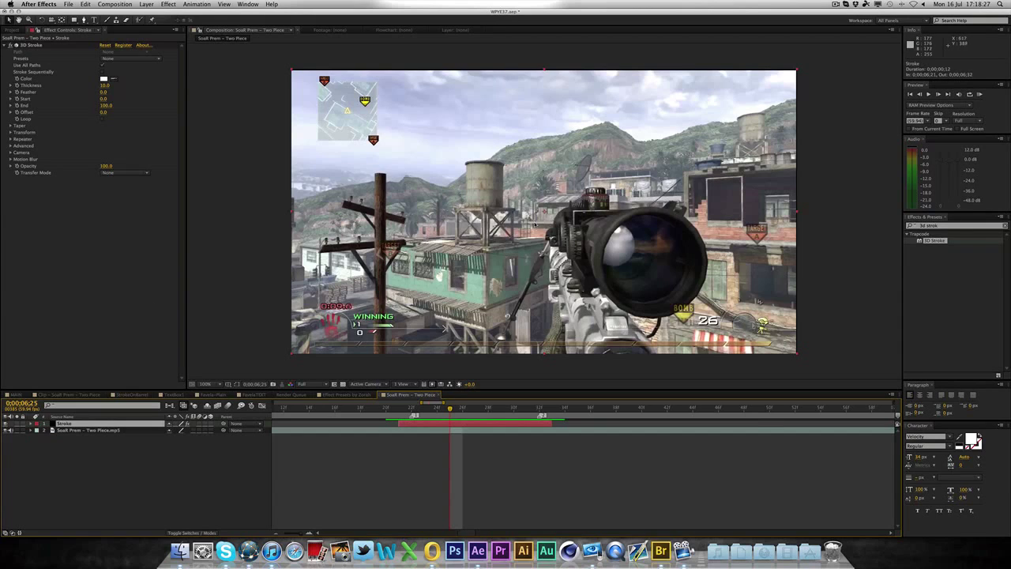
left_click(84, 20)
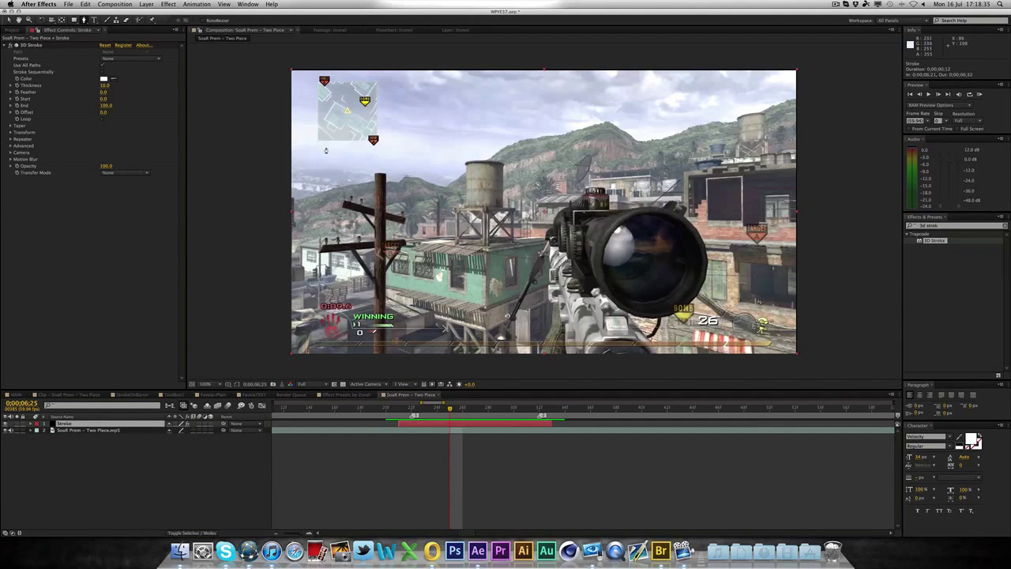
key("period")
key("period")
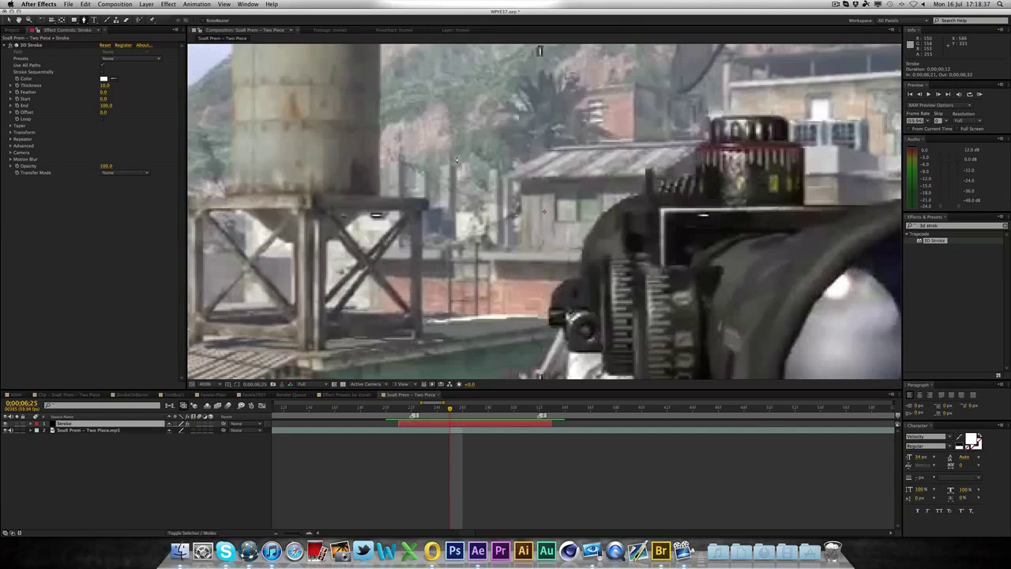
left_click_drag(540, 51, 720, 142)
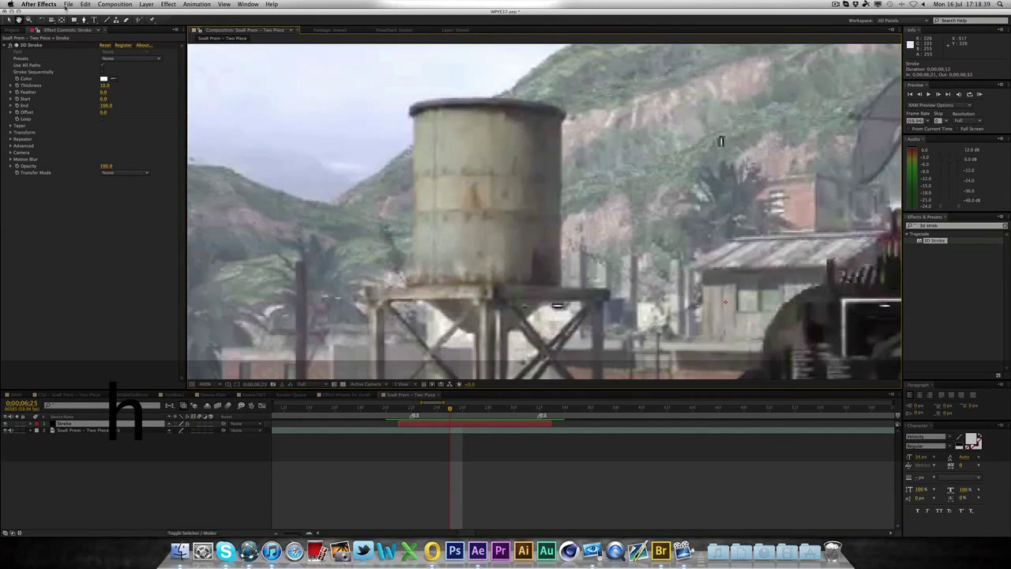
left_click(84, 20)
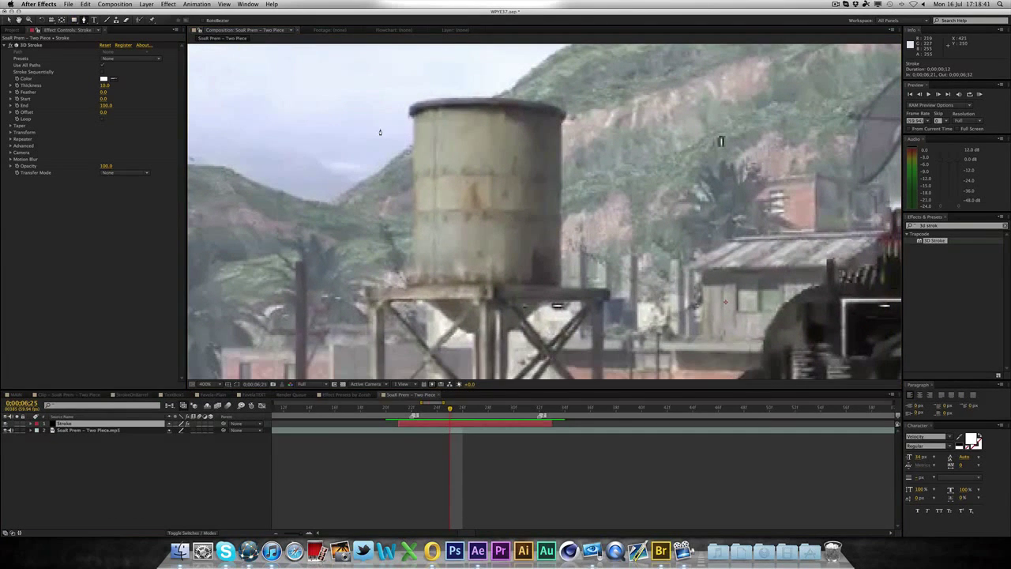
left_click(378, 126)
left_click_drag(581, 163, 489, 186)
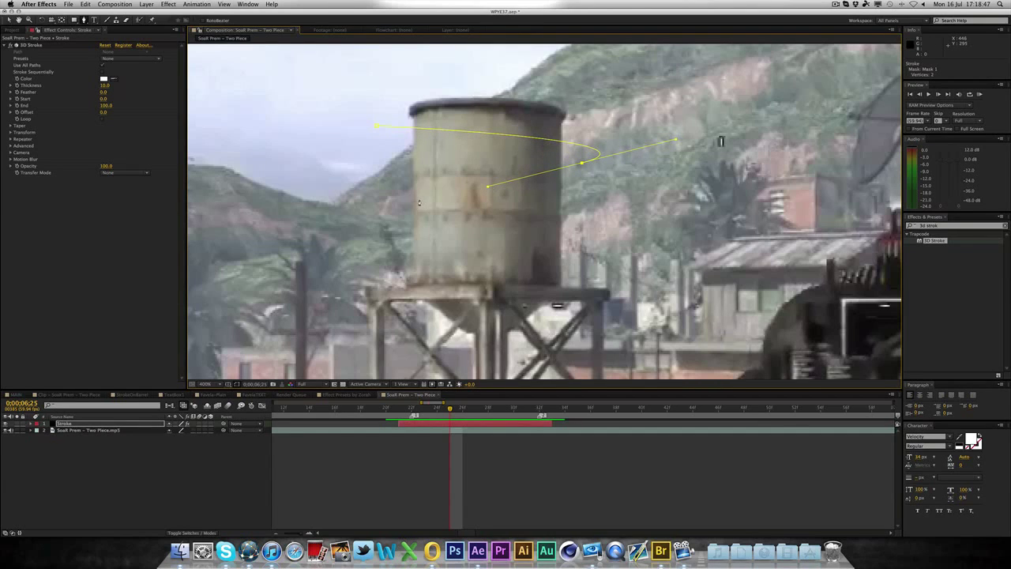
left_click_drag(407, 205, 466, 228)
key("super+z")
left_click_drag(576, 241, 501, 256)
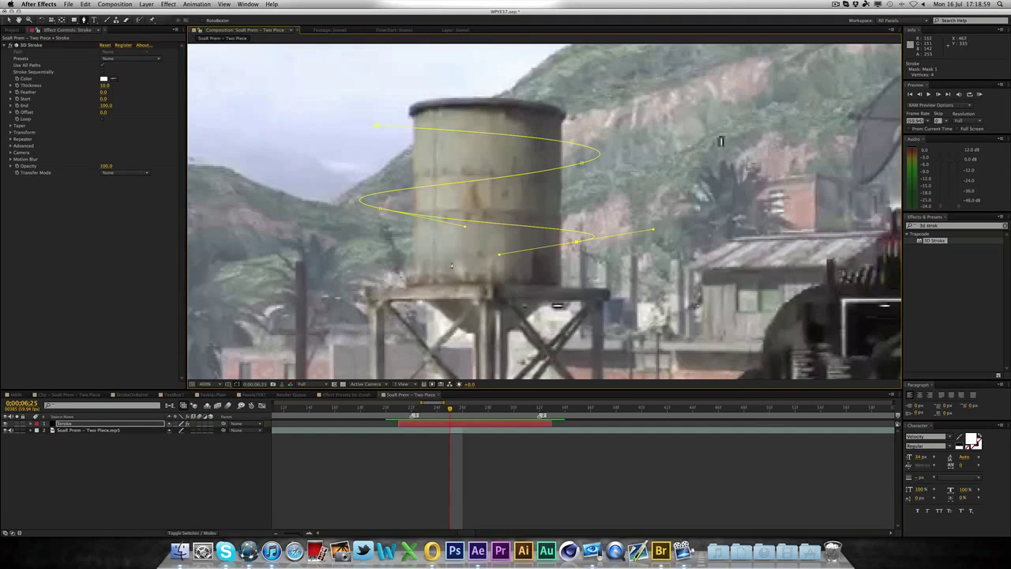
left_click(453, 264)
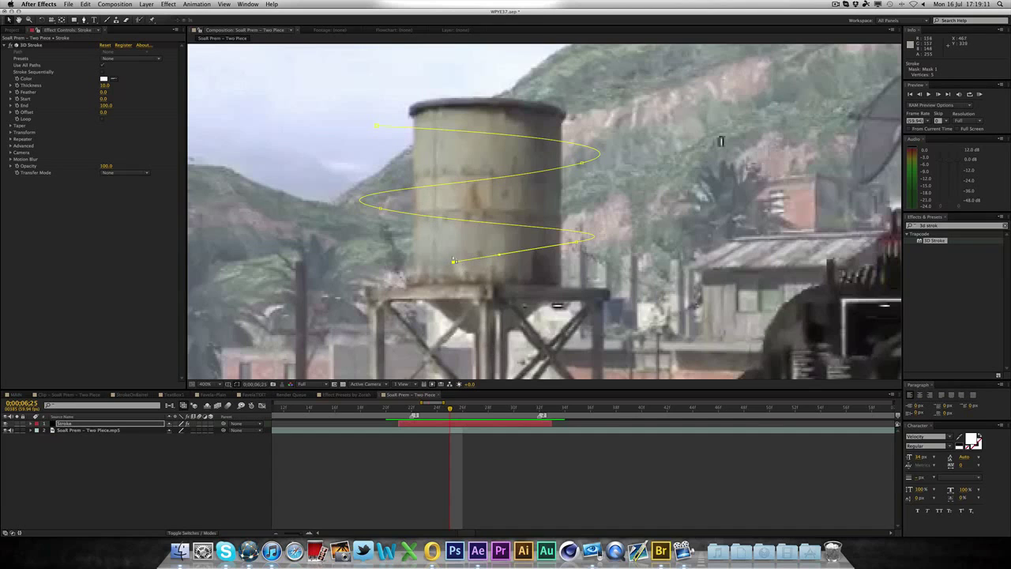
Reposition the mask's turning points and lower end point to refine the curve around the water tank
left_click(536, 284)
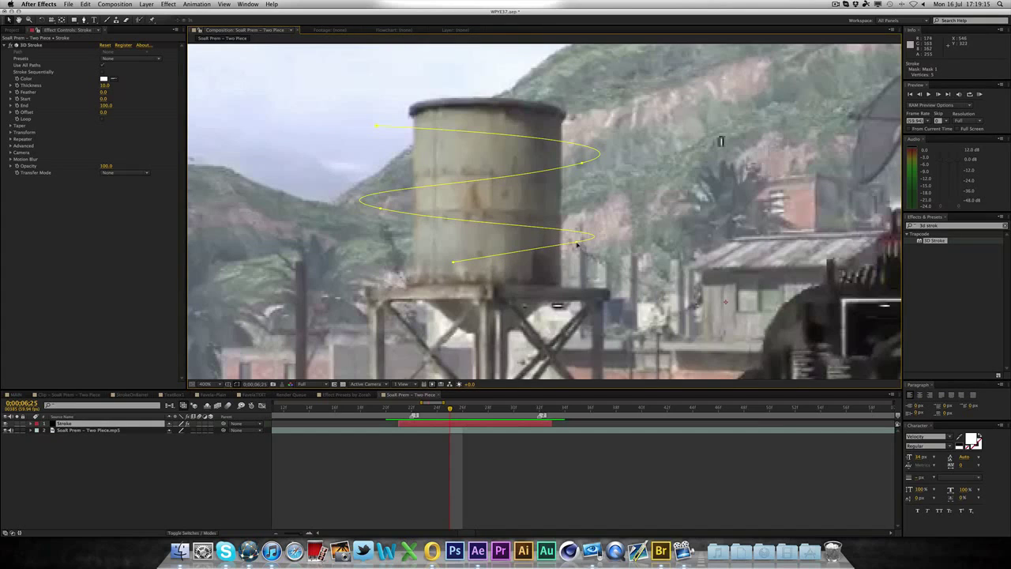
left_click_drag(576, 245, 522, 258)
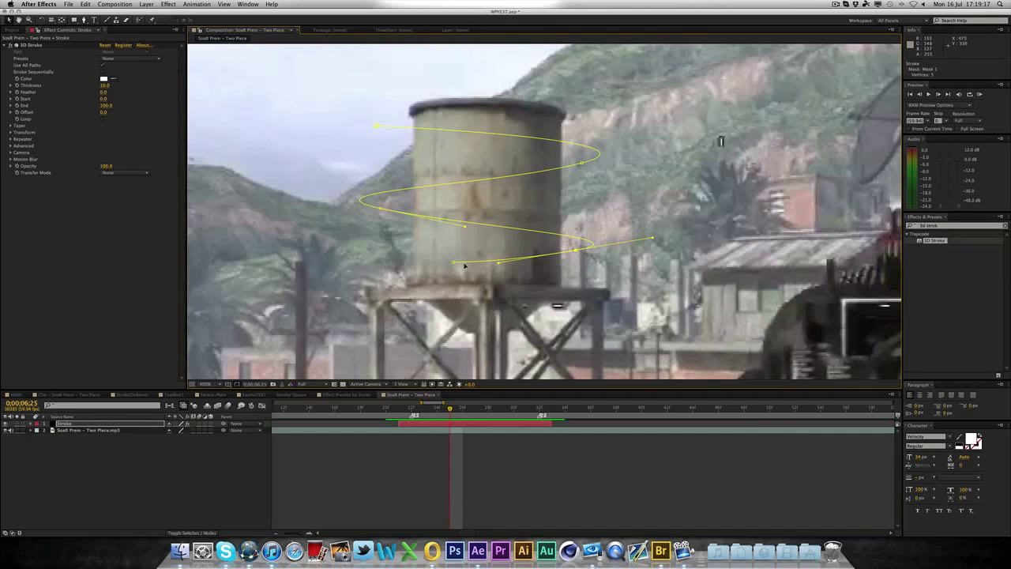
left_click_drag(453, 263, 442, 265)
left_click_drag(375, 208, 375, 204)
left_click(655, 196)
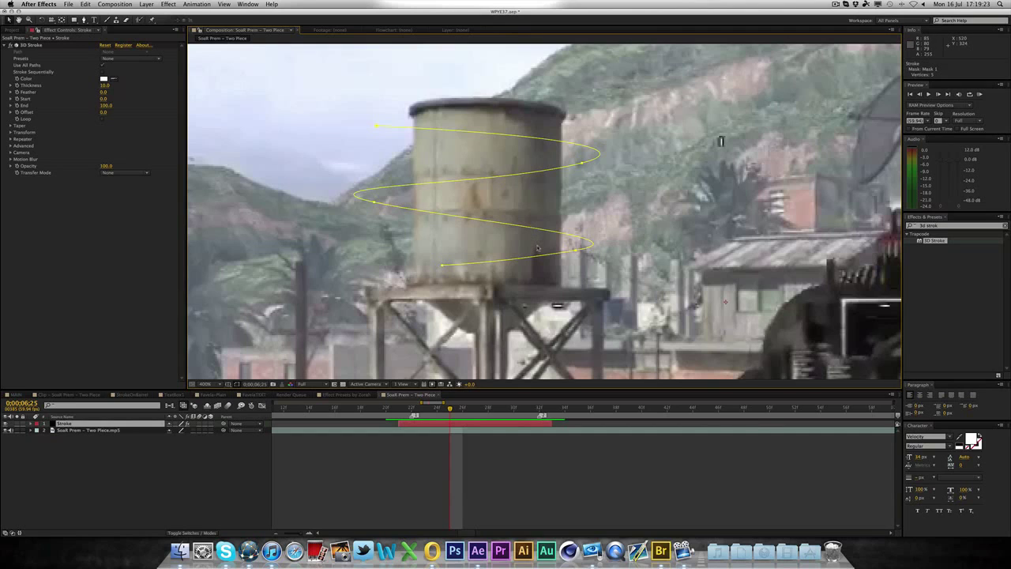
left_click_drag(583, 165, 585, 150)
left_click_drag(576, 251, 559, 255)
left_click(515, 289)
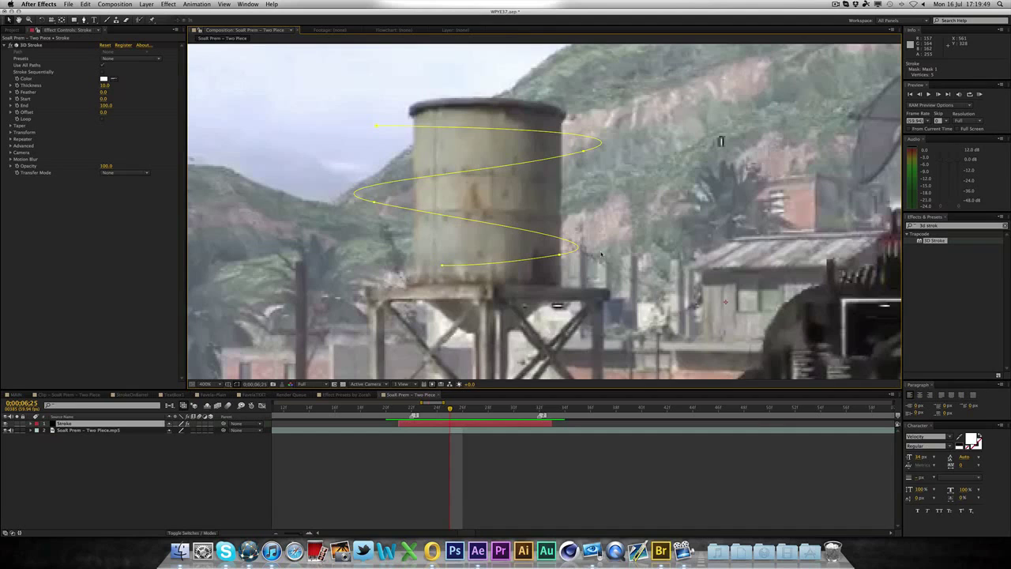
Turn off Use All Paths in the 3D Stroke effect and set its path to Mask 1
left_click(28, 47)
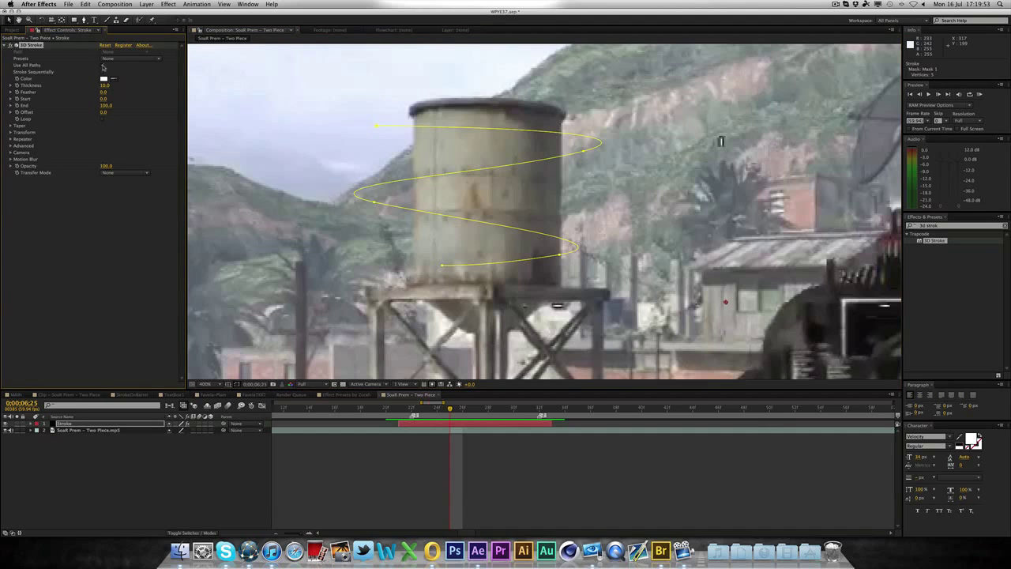
left_click(102, 67)
left_click(122, 52)
left_click(117, 71)
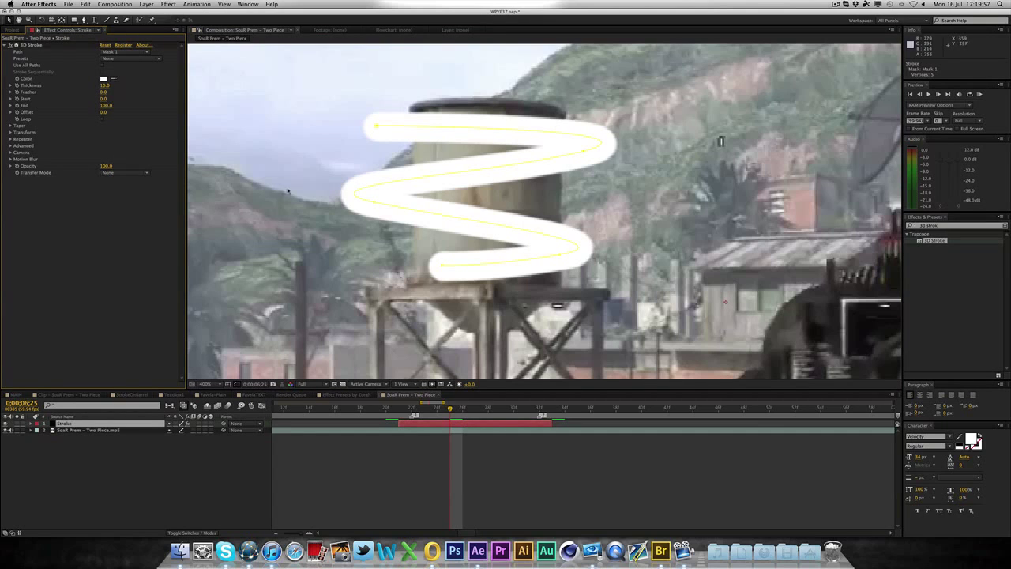
Set the 3D Stroke thickness to 2.5 and deselect the layer to view the stroke
scroll(545, 212, "down", 2)
scroll(545, 212, "down", 1)
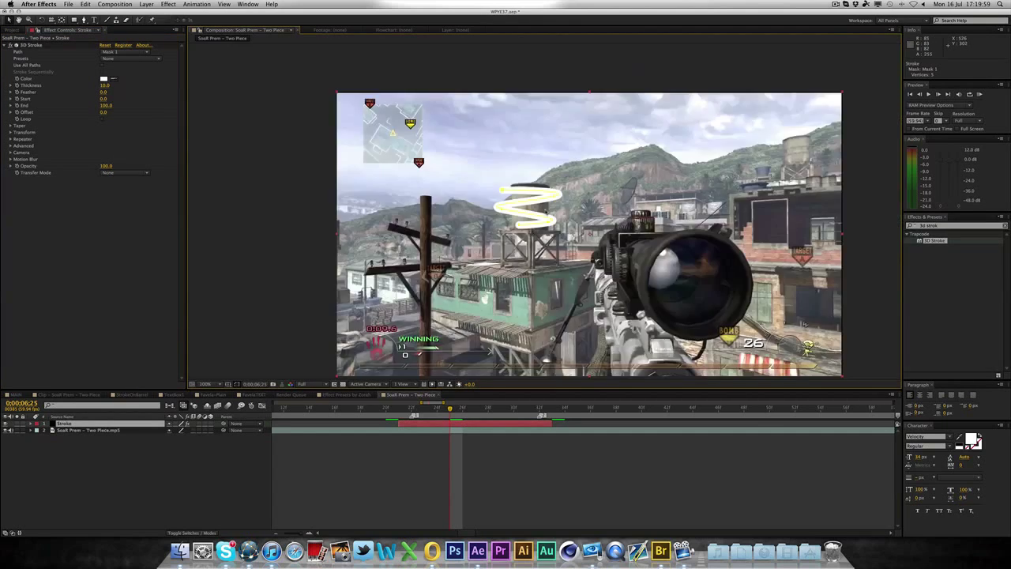
key("h")
left_click_drag(769, 216, 657, 183)
left_click(209, 129)
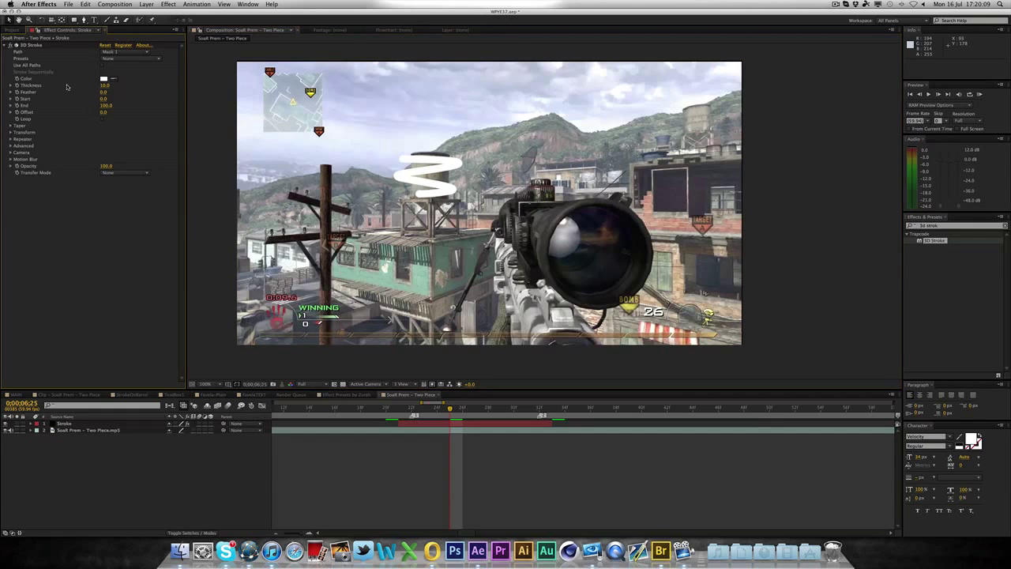
left_click(105, 86)
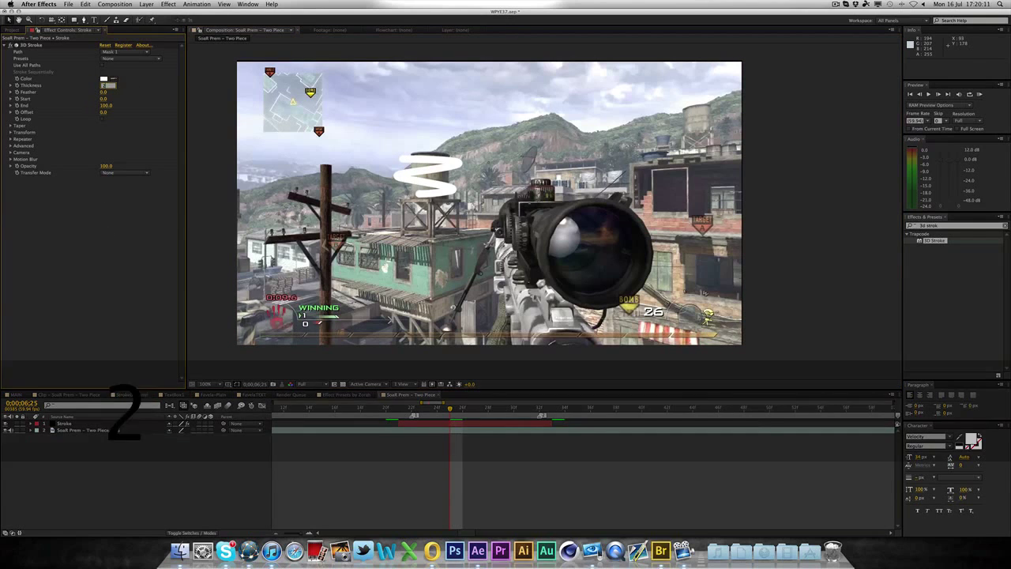
type("2.5")
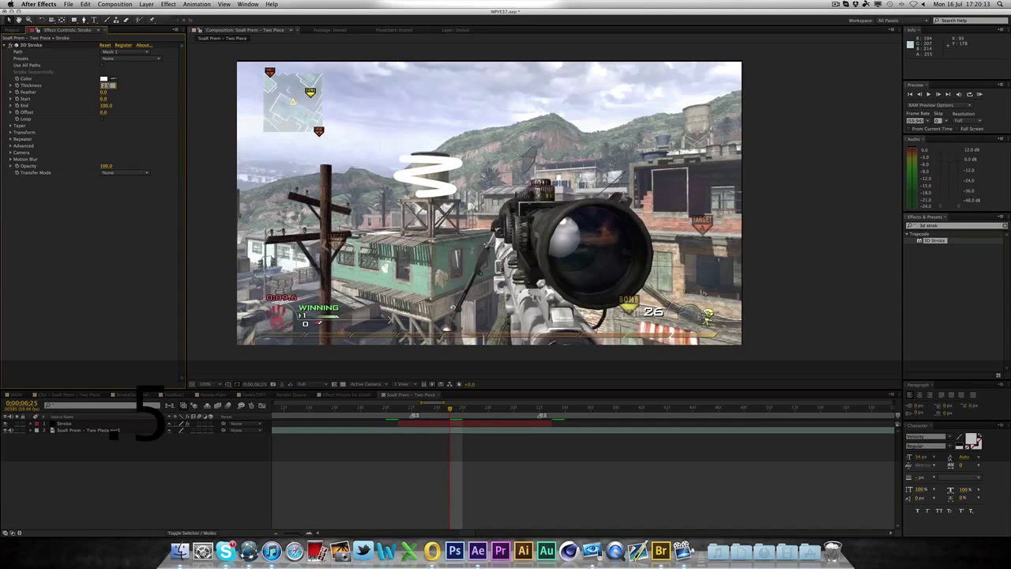
key("Return")
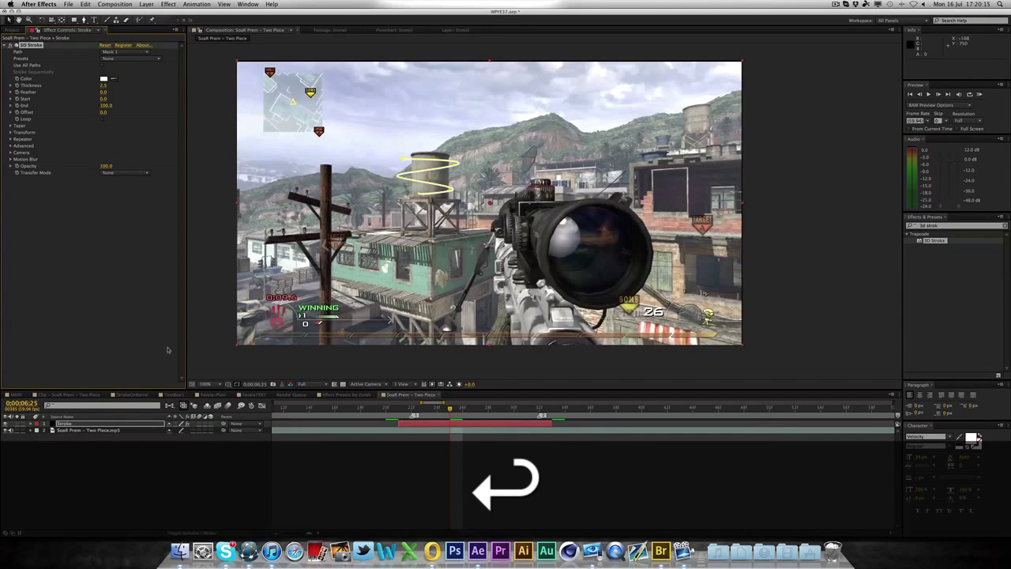
left_click(169, 343)
left_click(209, 266)
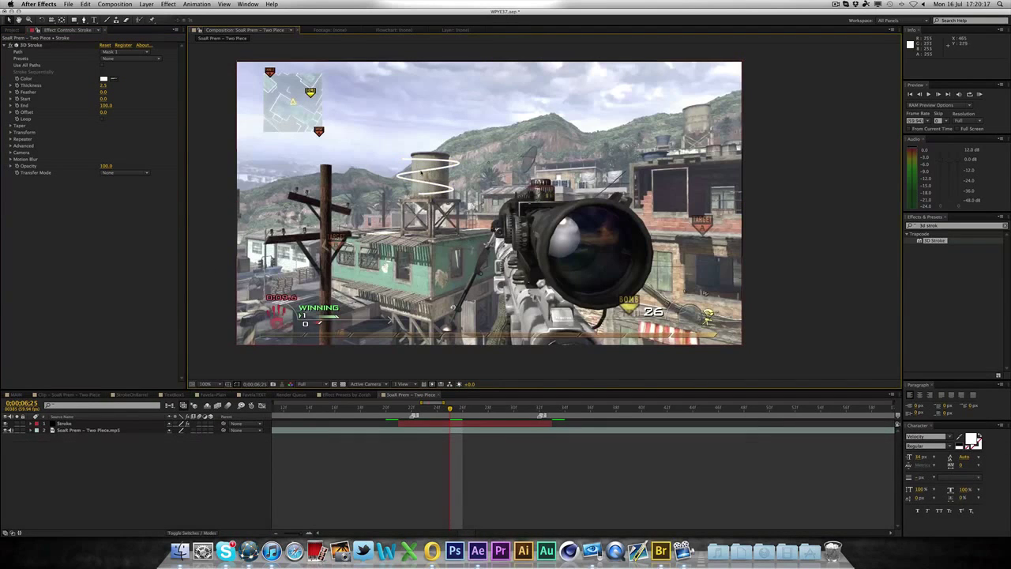
Set the 3D Stroke thickness to 1.5
scroll(422, 172, "up", 2)
key("space")
left_click_drag(439, 176, 651, 245)
left_click_drag(535, 86, 671, 121)
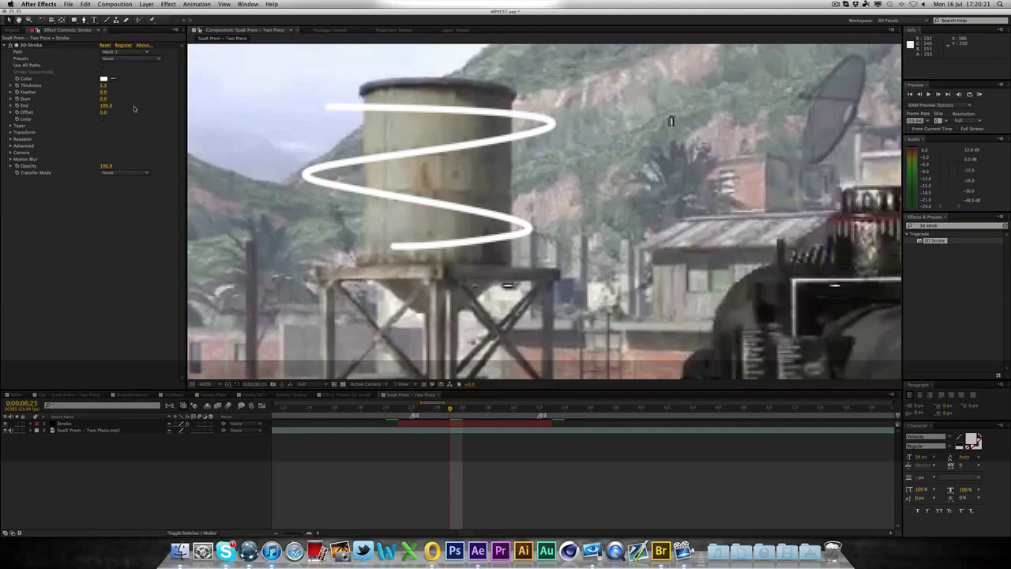
left_click(108, 84)
type("1.5")
key("Return")
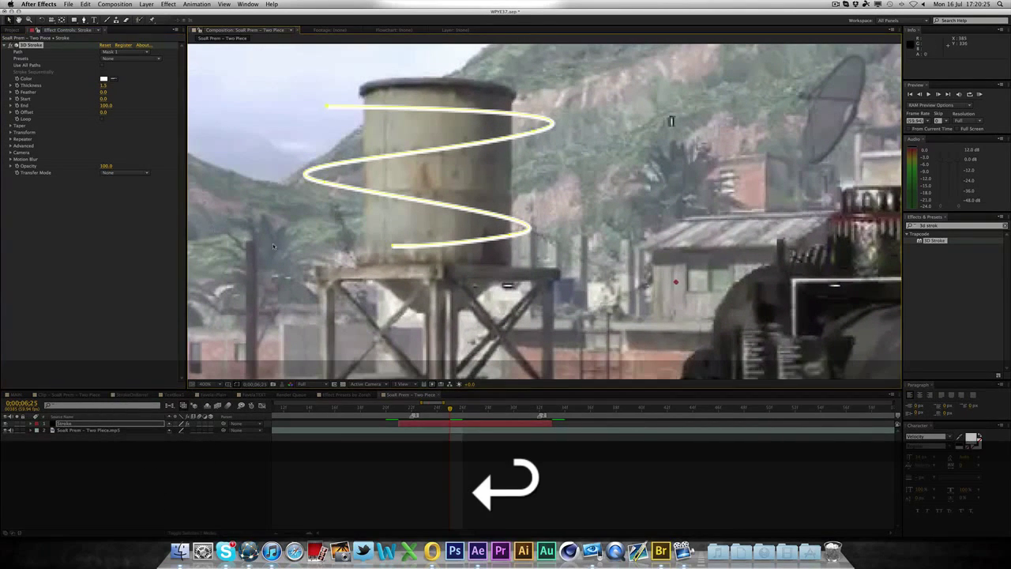
Compare the stroke around the water tank with the finished Clip – SoaR Prem – Two Piece composition and return to the tutorial composition
scroll(671, 120, "down", 4)
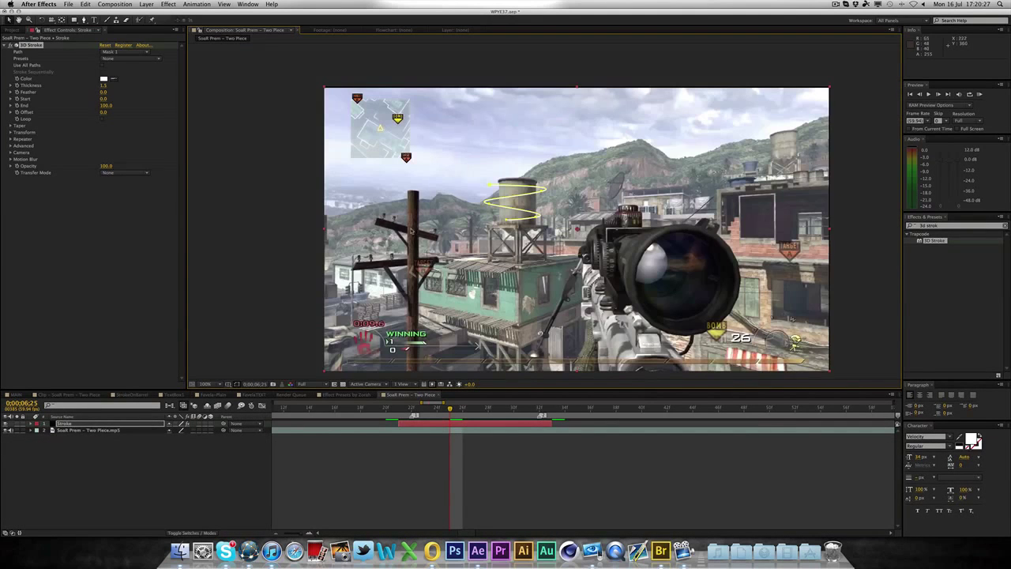
scroll(547, 209, "up", 4)
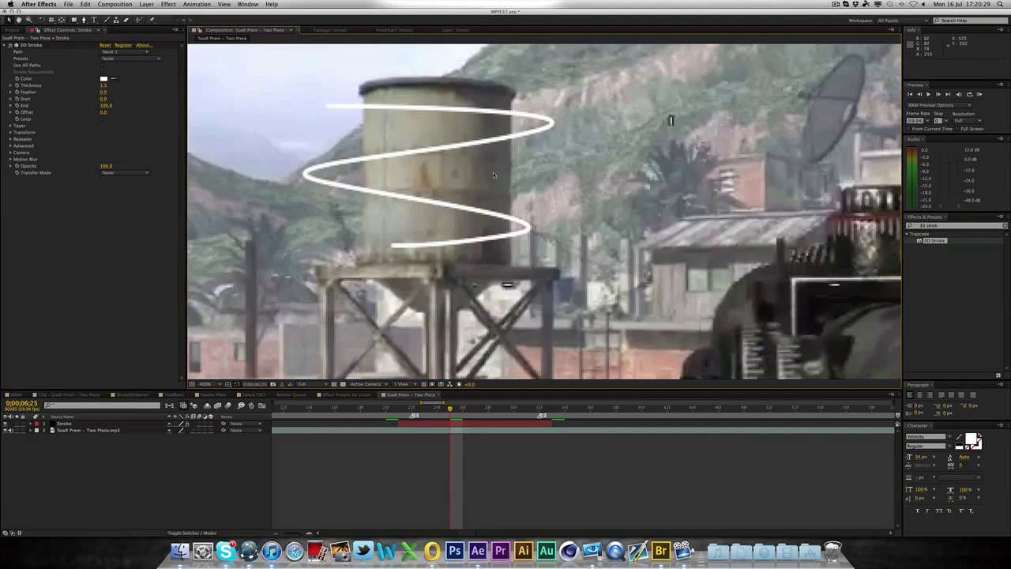
key("h")
left_click_drag(501, 181, 530, 199)
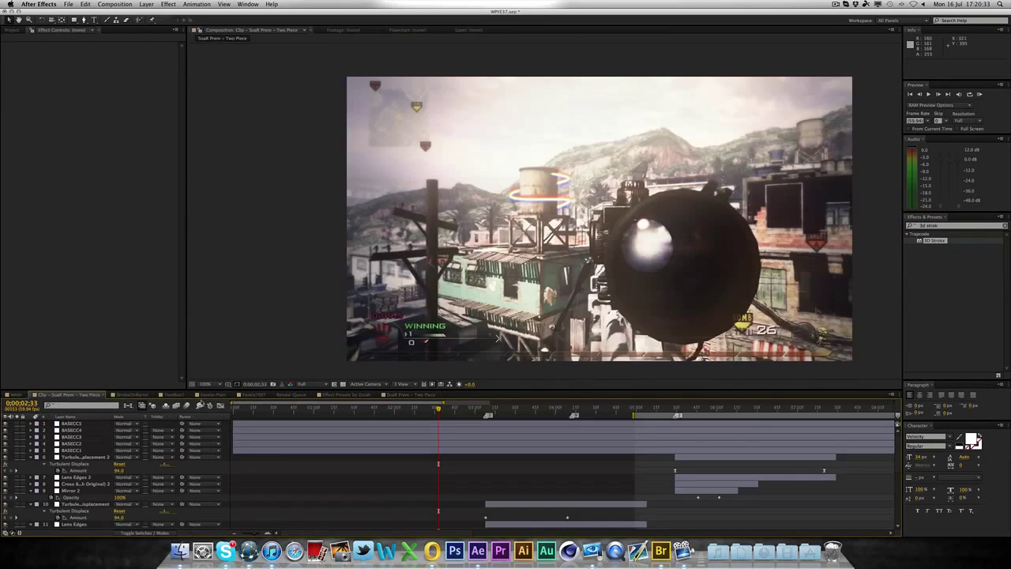
left_click(70, 394)
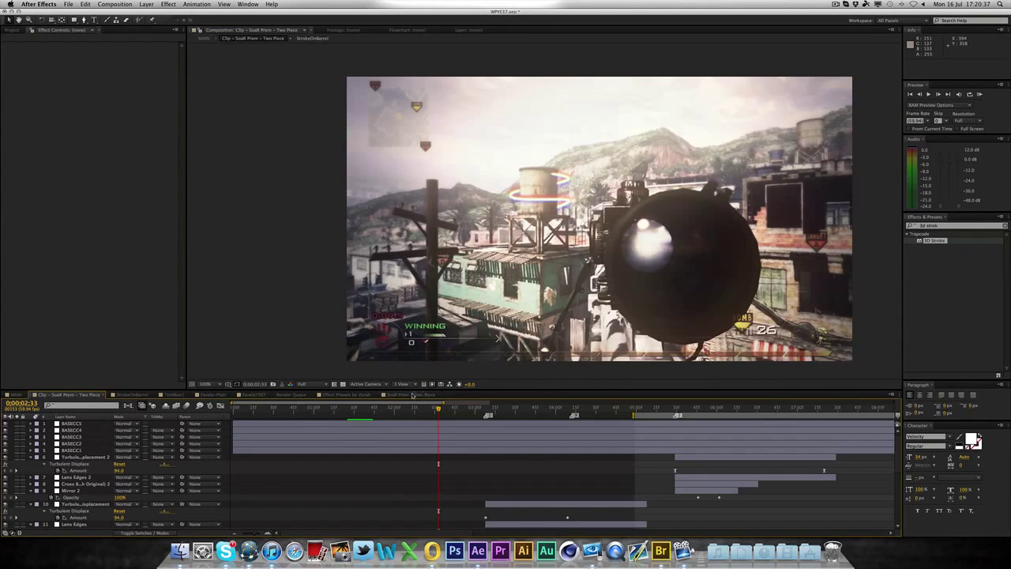
left_click(411, 394)
Keyframe the Stroke layer's 3D Stroke End value at 0 at 0;00;06;22
left_click(454, 424)
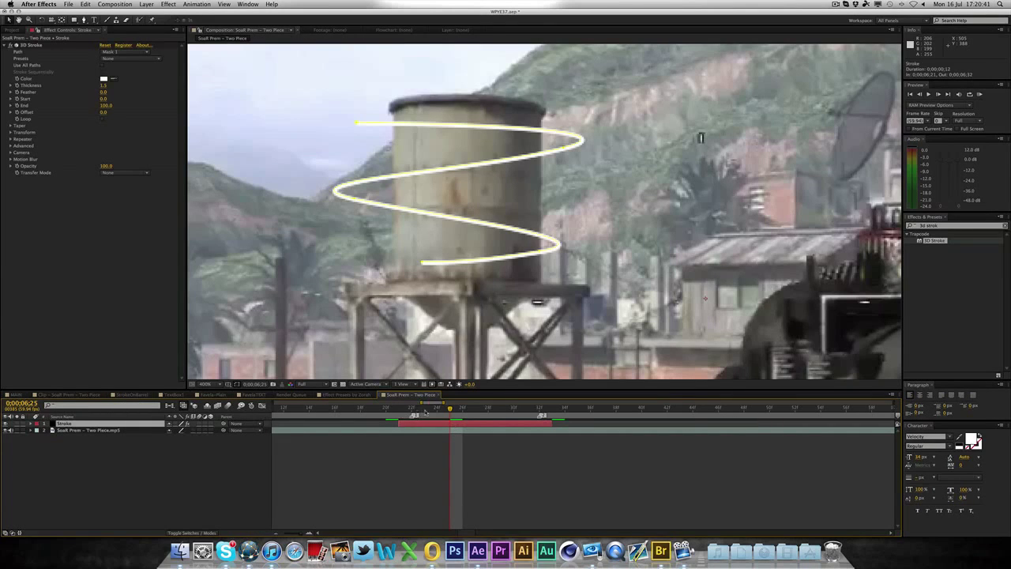
mouse_move(426, 412)
left_mouse_down()
mouse_move(412, 411)
mouse_move(502, 411)
mouse_move(372, 410)
mouse_move(413, 411)
left_mouse_up()
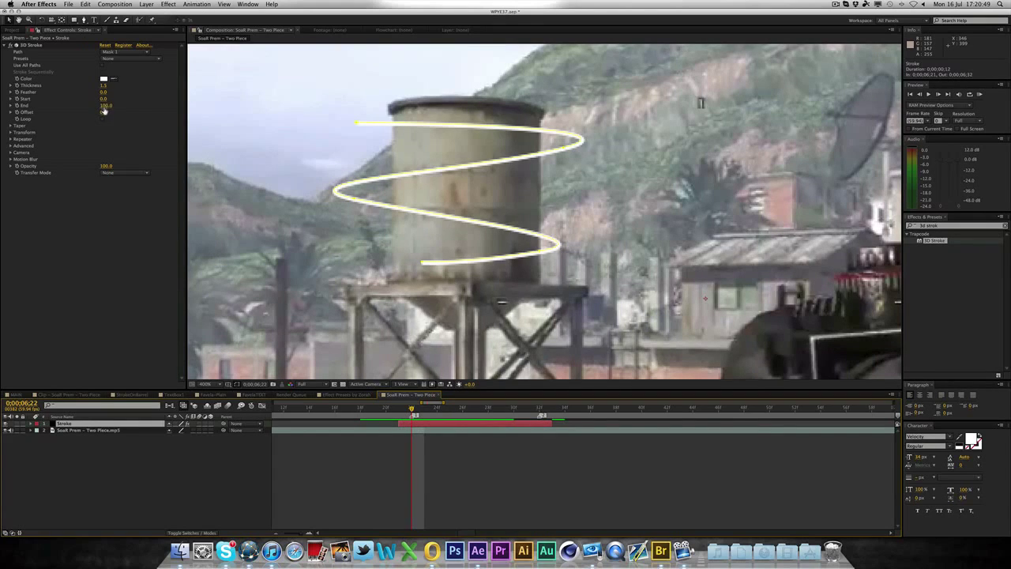
left_click_drag(104, 106, 72, 110)
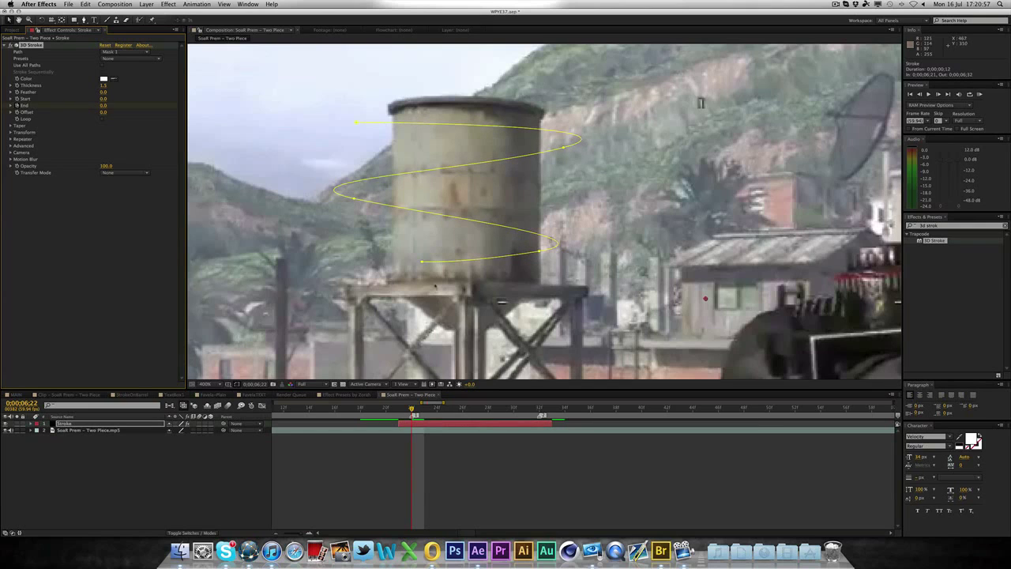
Keyframe the Stroke layer's 3D Stroke End value at 100 at 0;00;06;28 and scrub through the stroke's growth
left_click(476, 409)
left_click_drag(478, 409, 488, 409)
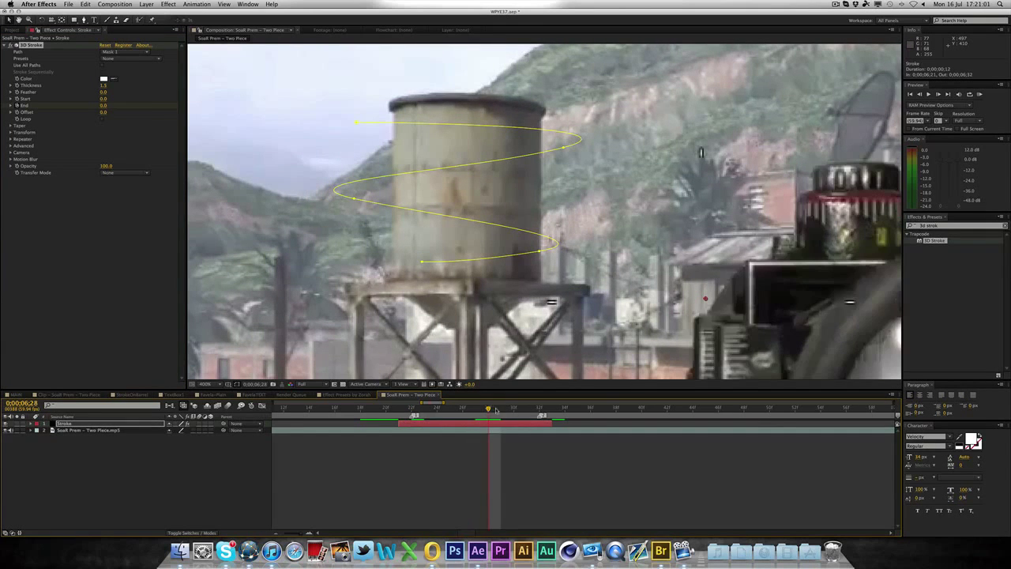
left_click(411, 409)
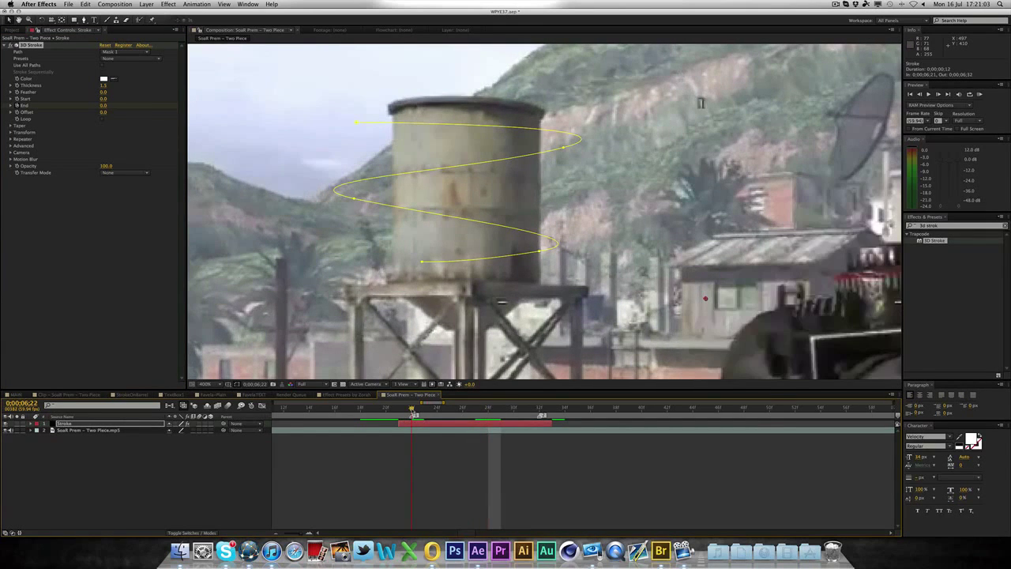
key("space")
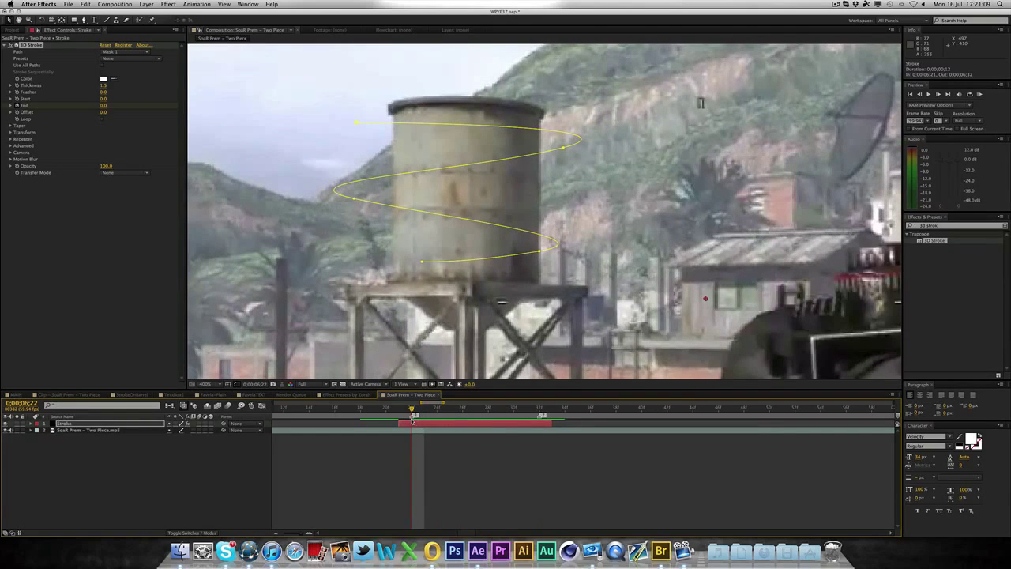
key("super+Right")
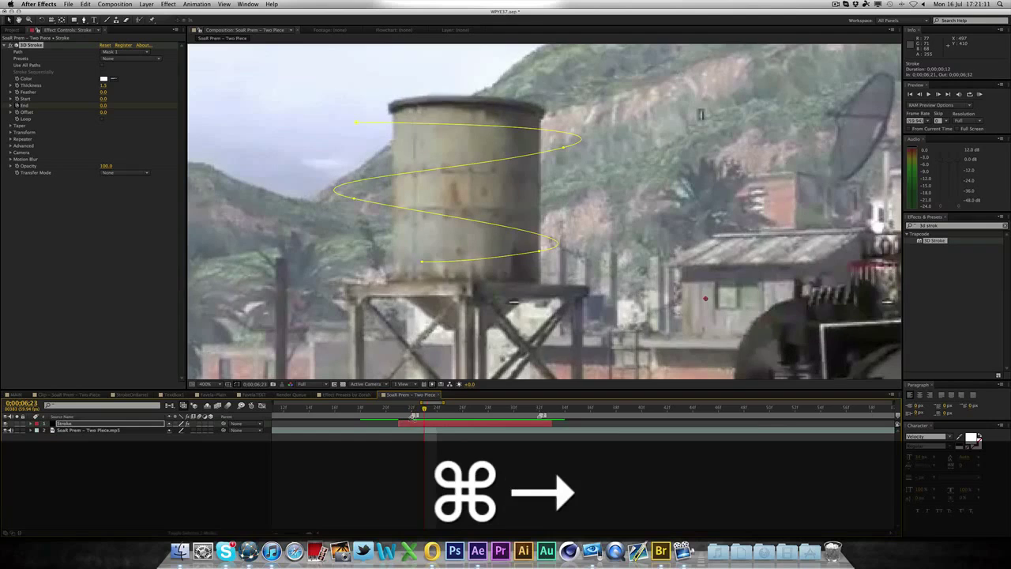
key("super+Right")
key("super+Right")
key("super+Right")
key("super+Right")
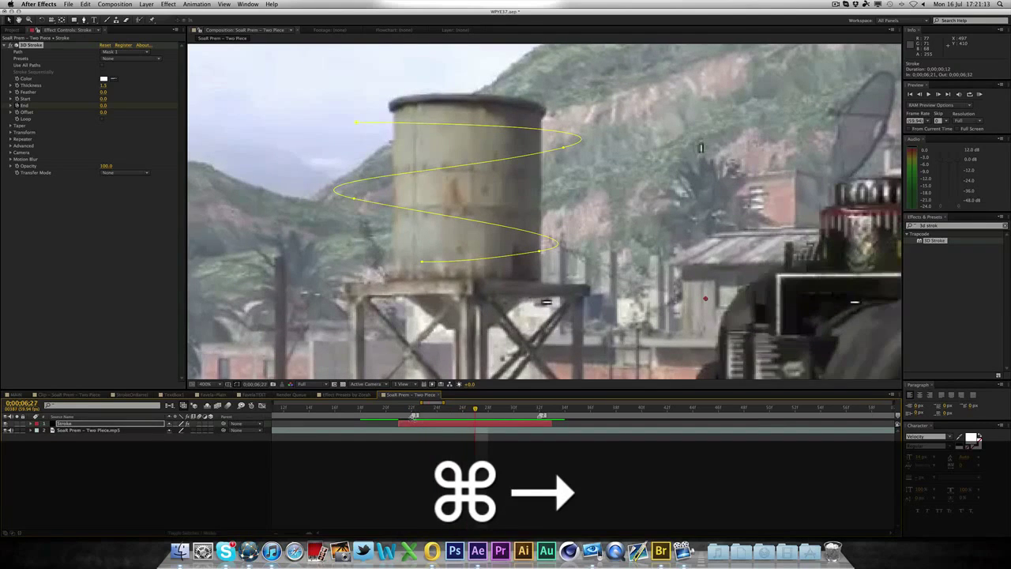
key("super+Right")
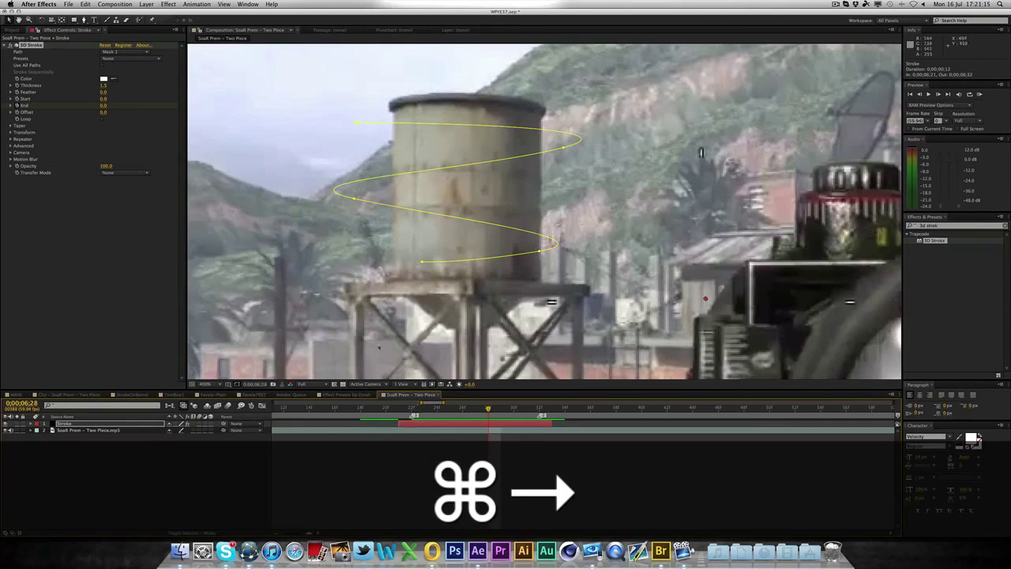
left_click_drag(103, 106, 158, 112)
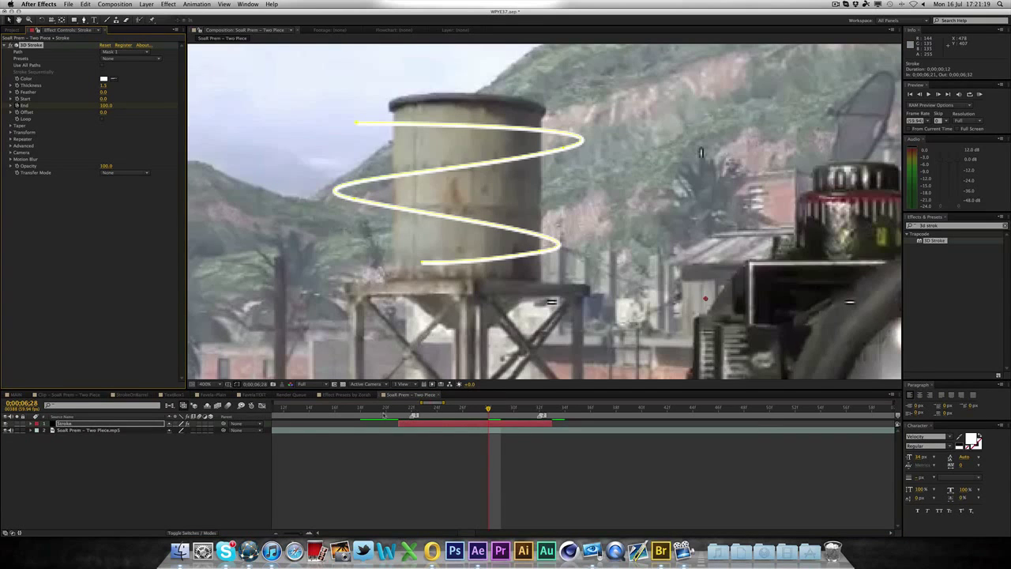
mouse_move(384, 413)
left_mouse_down()
mouse_move(504, 421)
mouse_move(493, 424)
left_mouse_up()
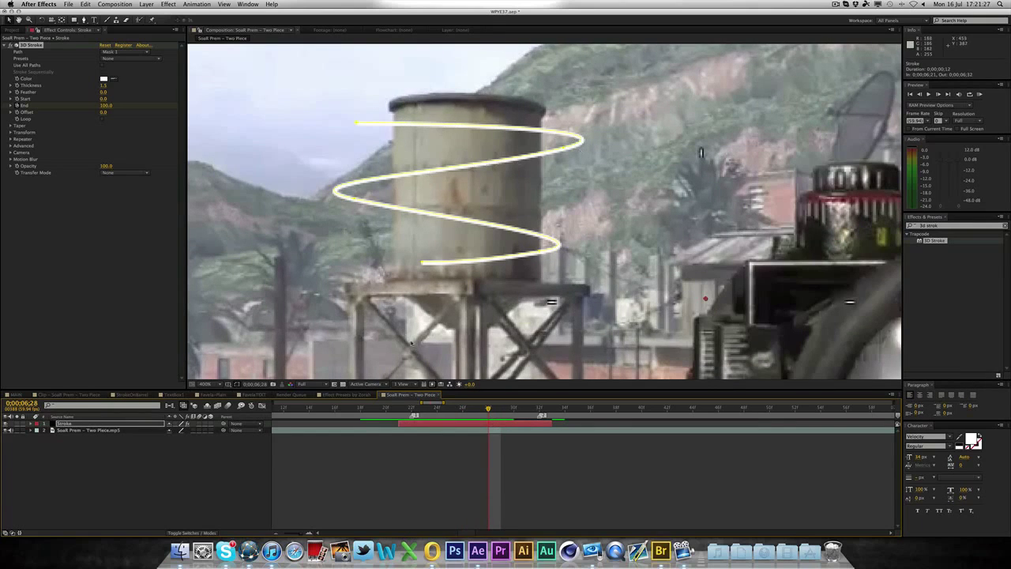
Keyframe the Stroke layer's 3D Stroke Start value at 0 at 0;00;06;26
key("Page_Up")
key("Page_Up")
left_click(411, 408)
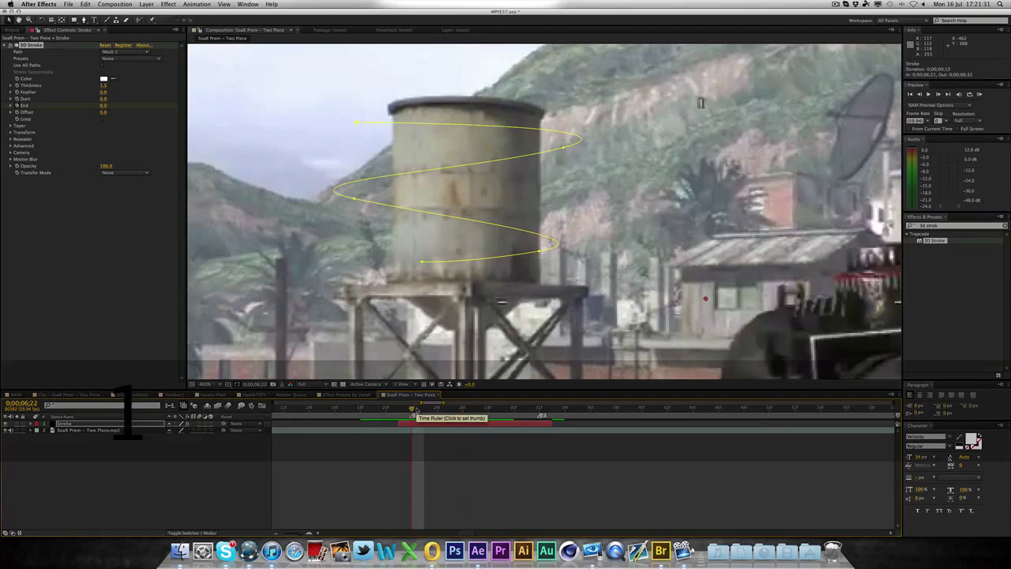
key("super+Right")
key("super+Right")
key("super+Right")
key("super+Right")
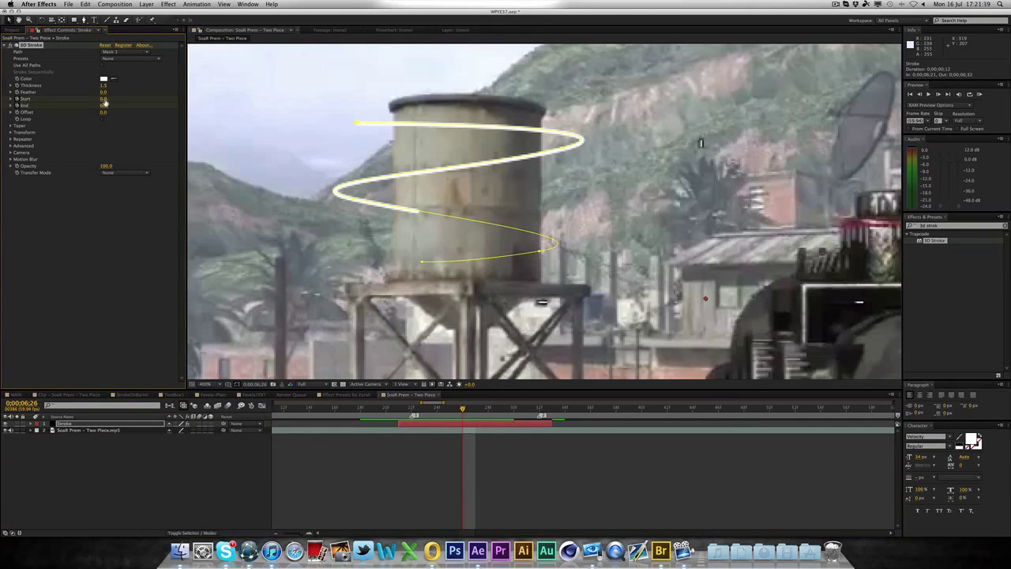
Keyframe the 3D Stroke Start value at 100 at 0;00;06;32 and preview the stroke animation
key("2")
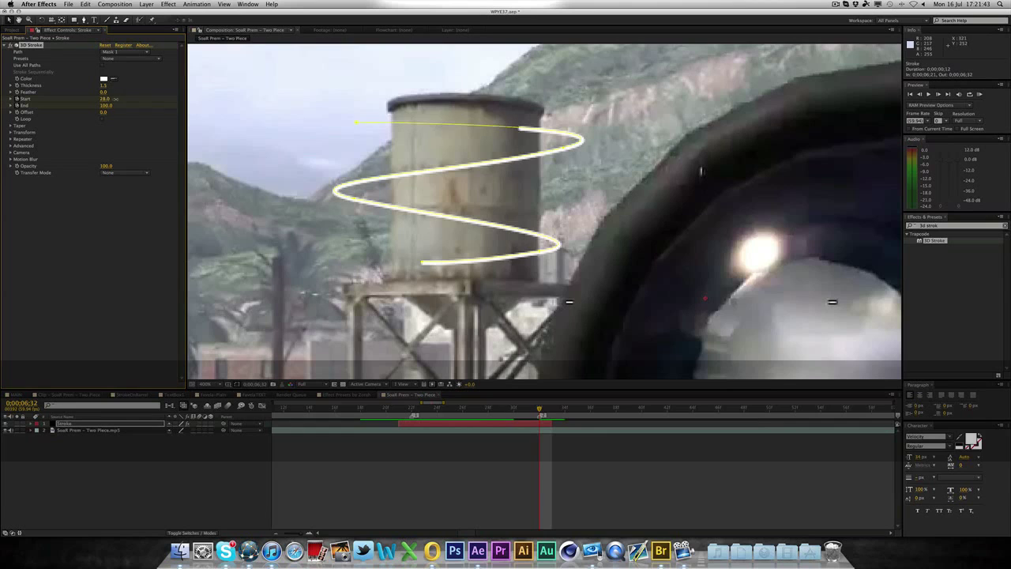
left_click_drag(103, 99, 145, 98)
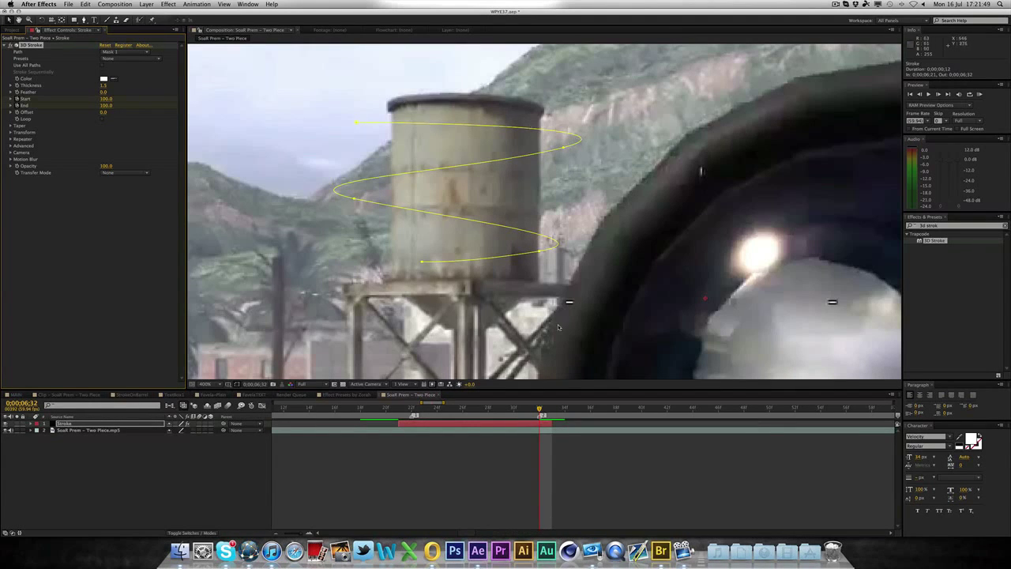
key("KP_0")
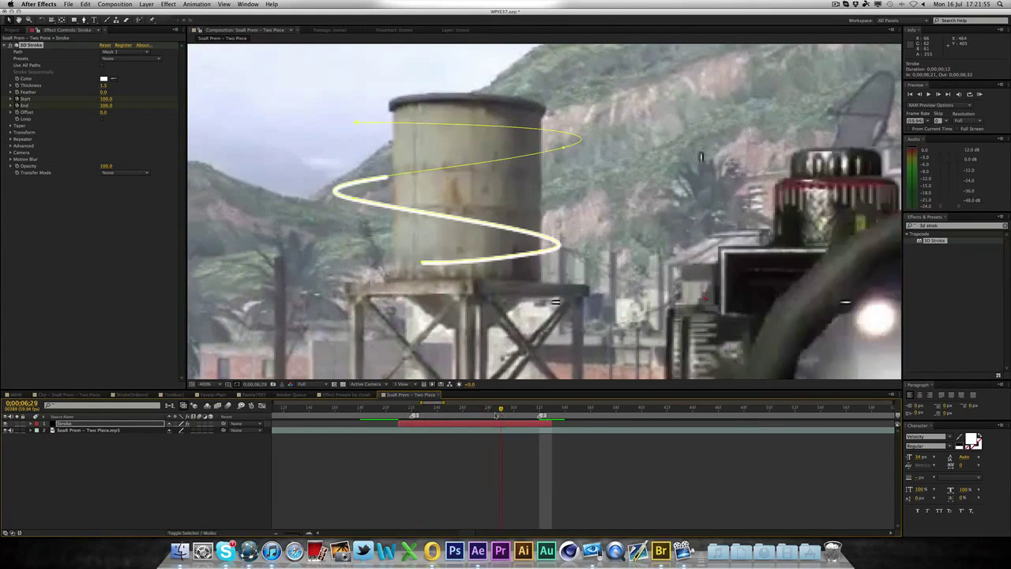
key("space")
Reveal the Stroke layer's keyframes, try the first Start keyframe at 0;00;06;23, and return it to 0;00;06;26
key("u")
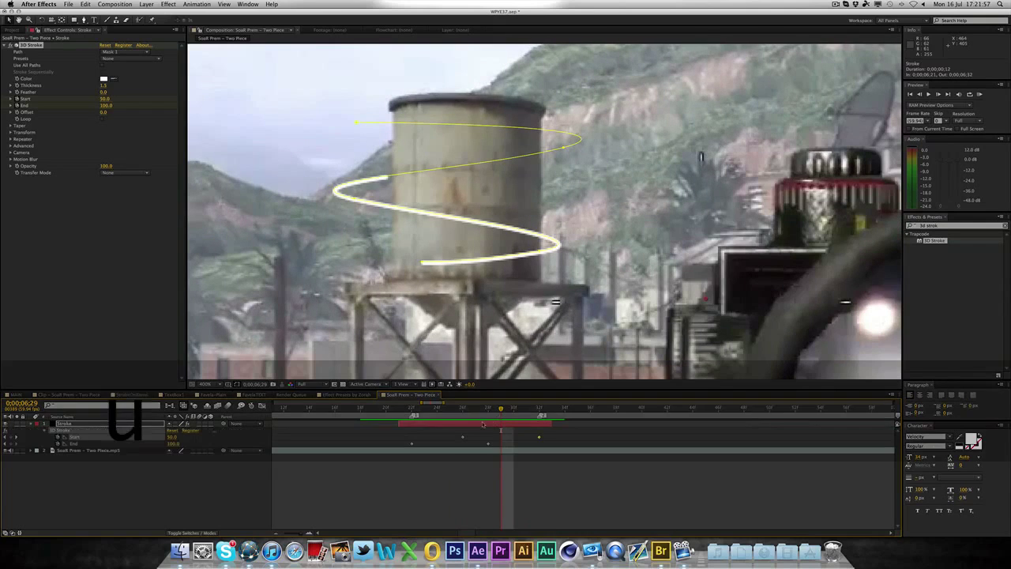
left_click(476, 410)
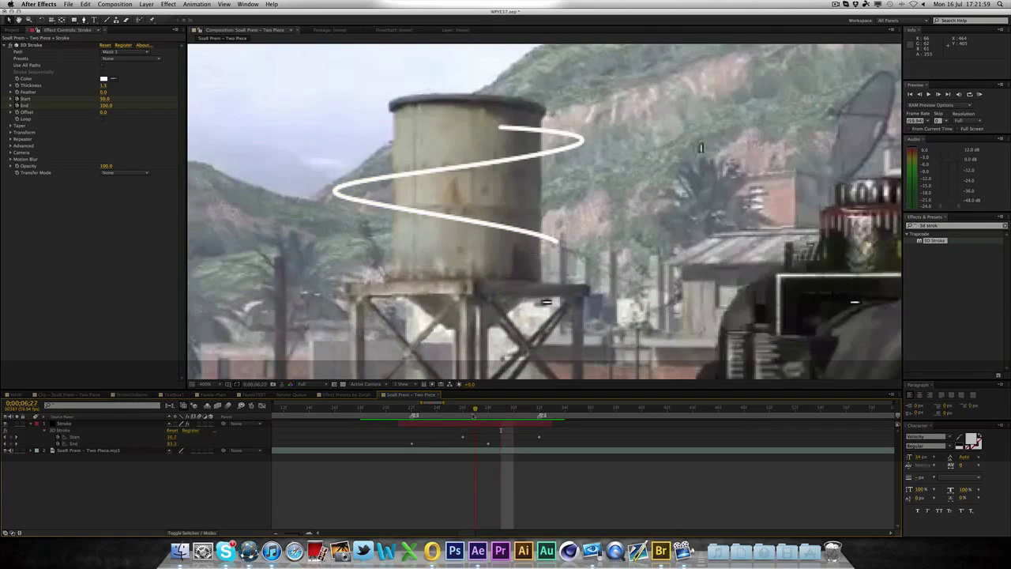
left_click_drag(464, 437, 429, 440)
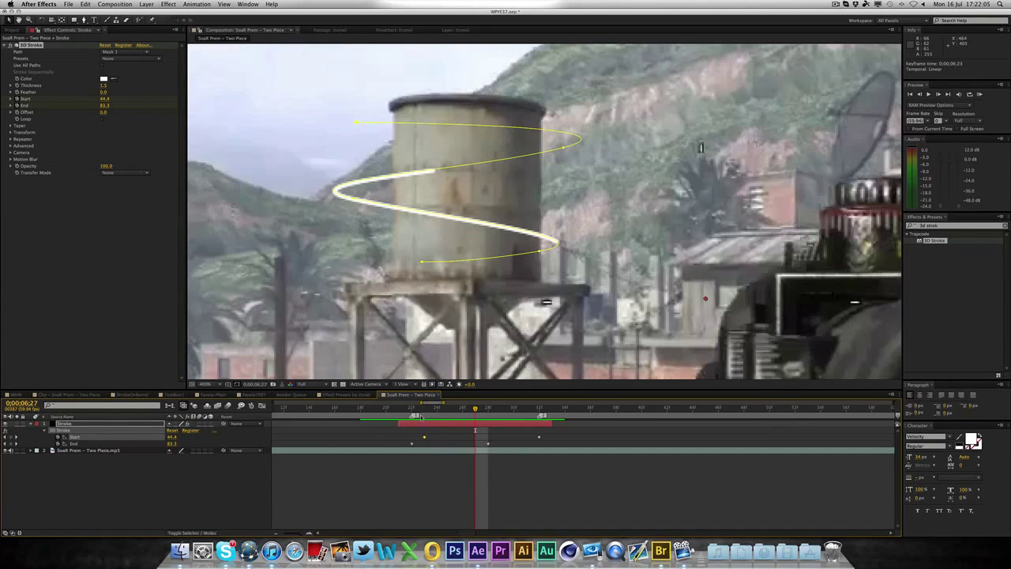
left_click(411, 410)
mouse_move(420, 409)
left_mouse_down()
mouse_move(504, 414)
mouse_move(489, 414)
left_mouse_up()
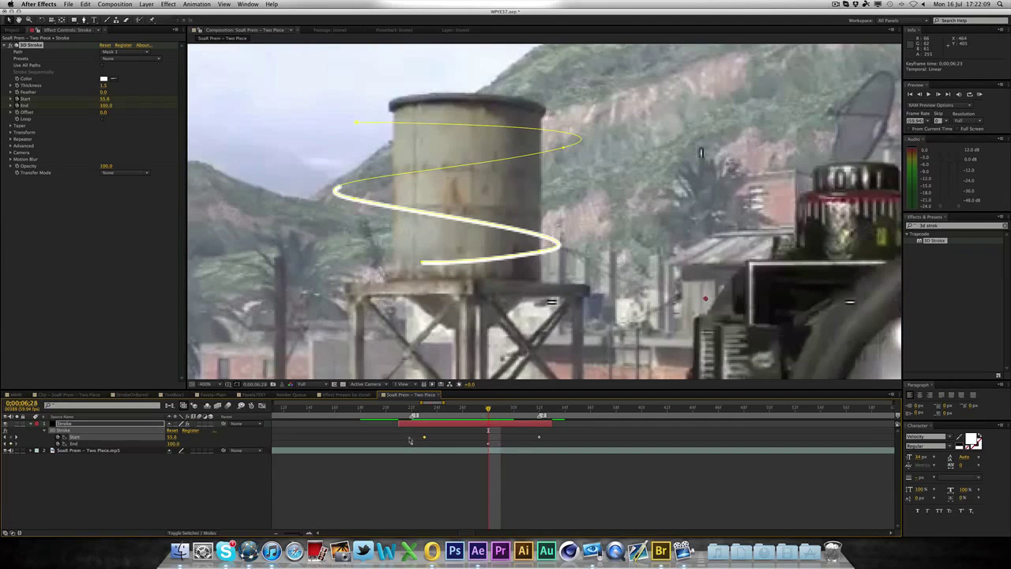
mouse_move(426, 438)
left_mouse_down()
mouse_move(462, 437)
mouse_move(466, 419)
mouse_move(413, 420)
mouse_move(458, 419)
left_mouse_up()
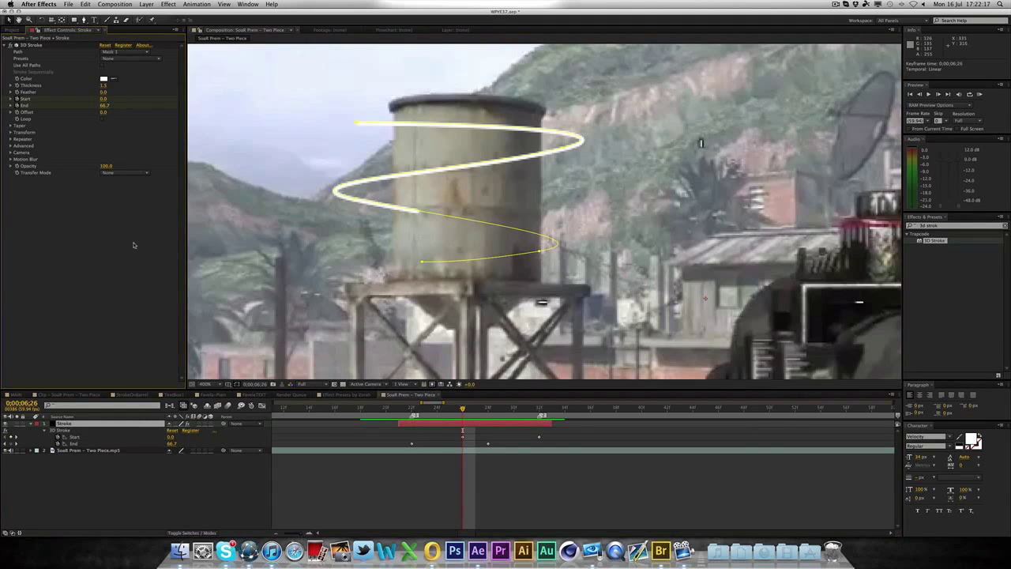
Try the Glow effect on the Stroke layer
left_click(528, 121)
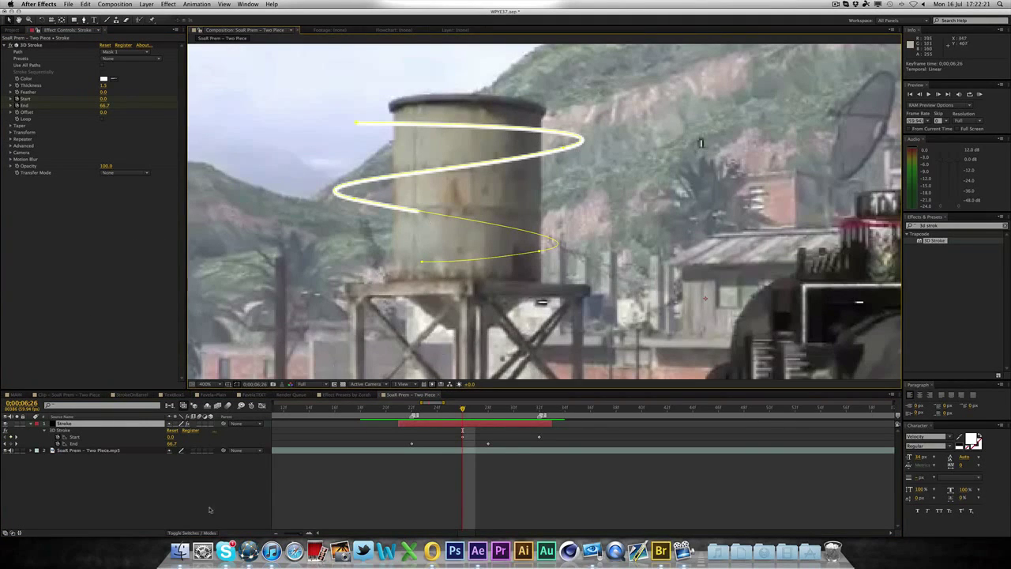
left_click(68, 423)
left_click(120, 478)
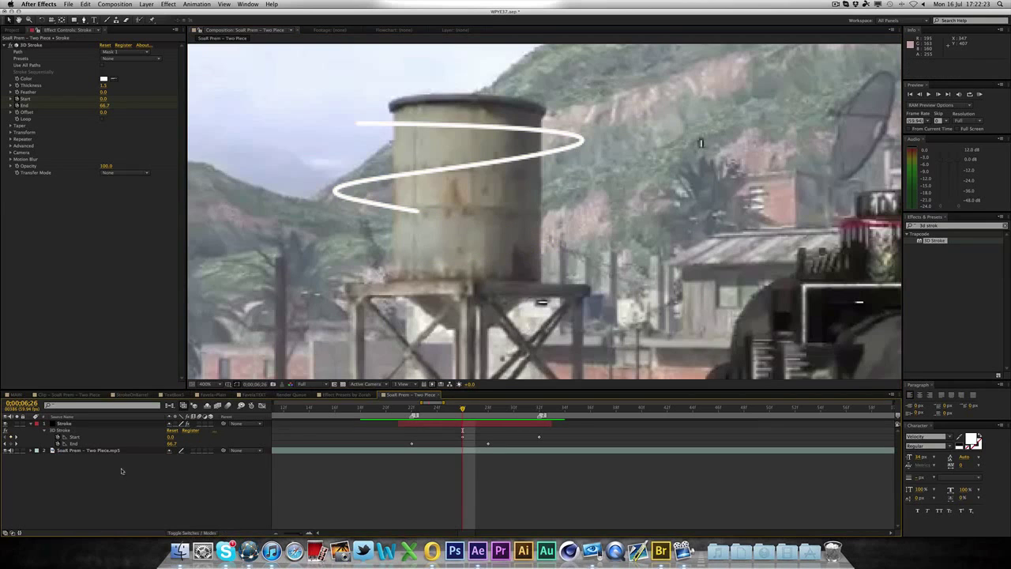
left_click(70, 338)
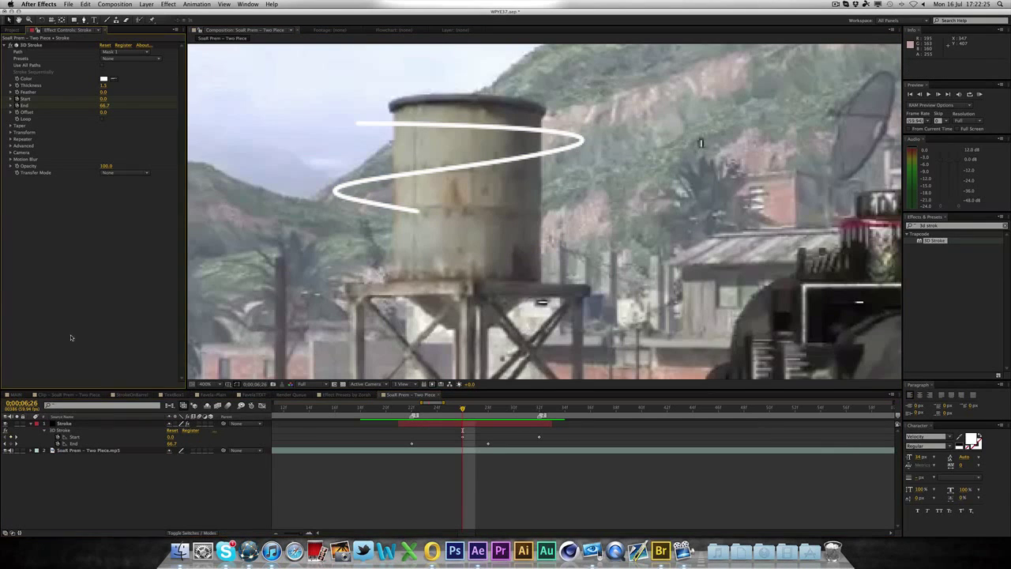
left_click(69, 423)
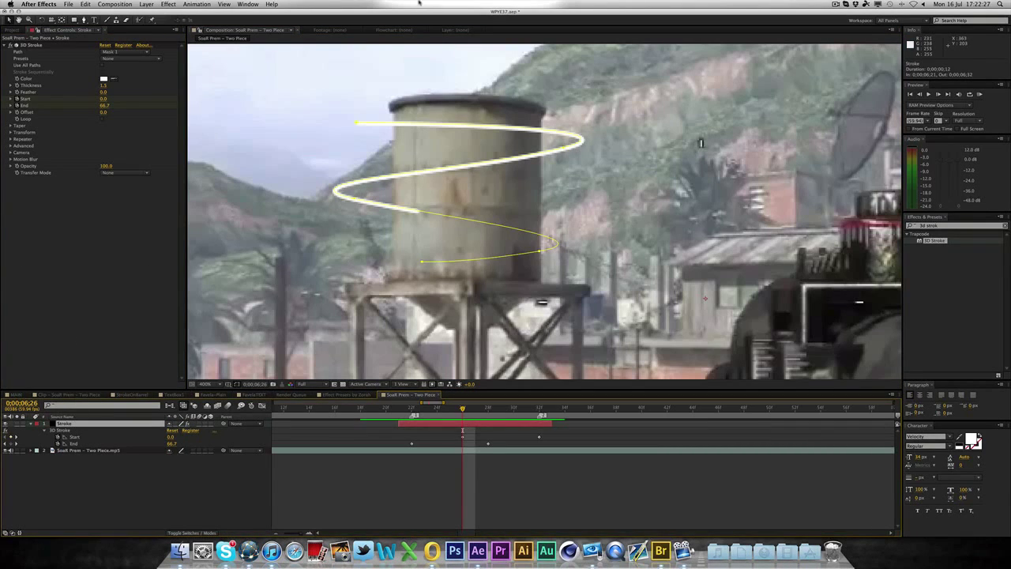
left_click(167, 4)
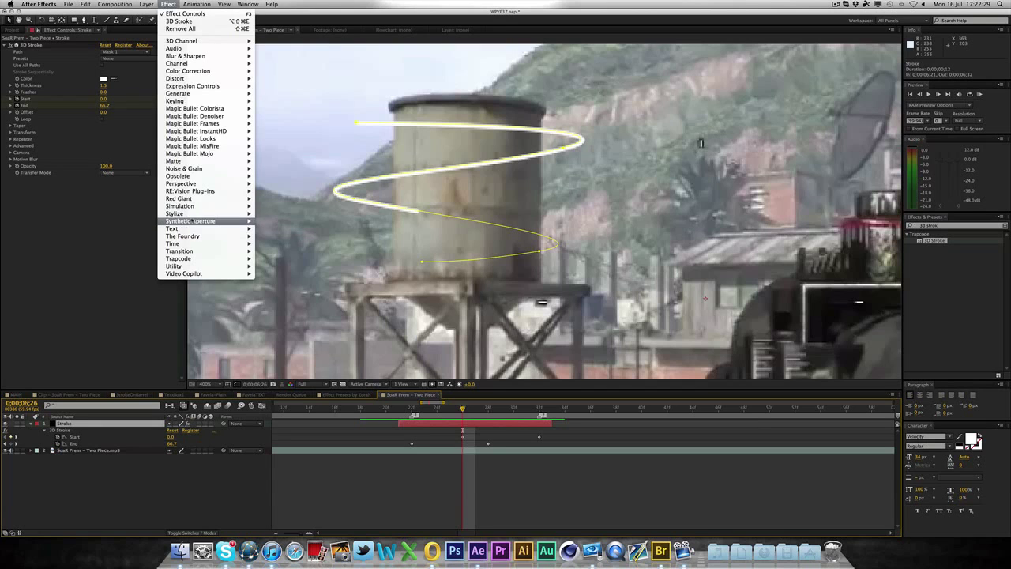
mouse_move(174, 213)
left_click(270, 319)
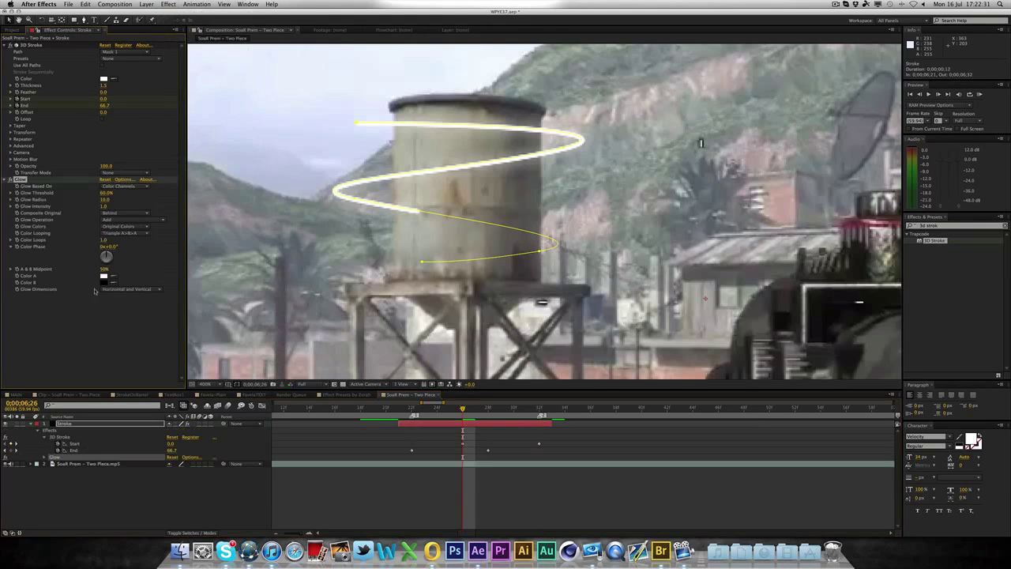
Hide the mask path outline in the composition view with the whole frame in sight
scroll(508, 308, "down", 1)
key("comma")
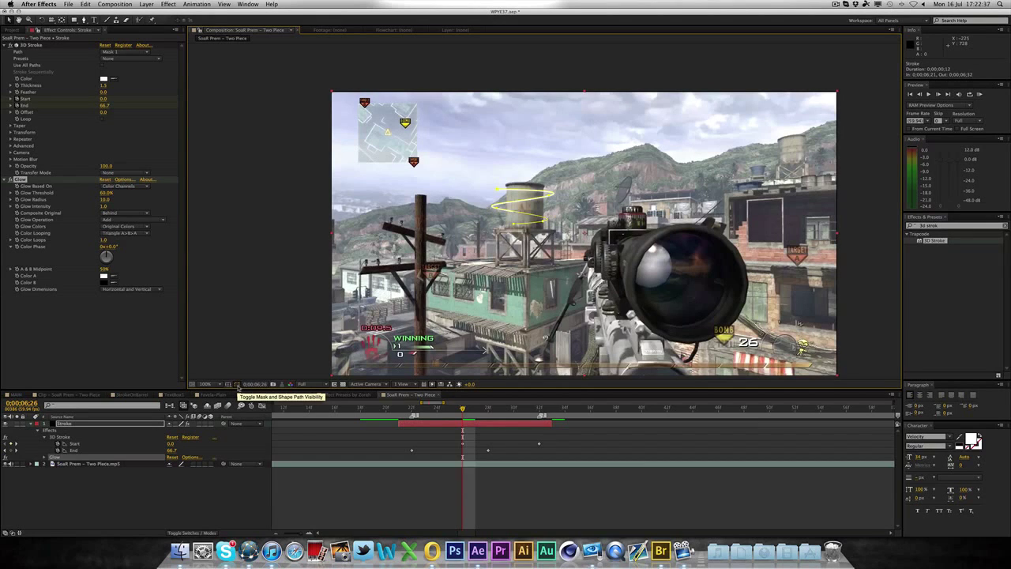
left_click(237, 386)
Replace the Glow effect on the Stroke layer with Trapcode Starglow
left_click(22, 182)
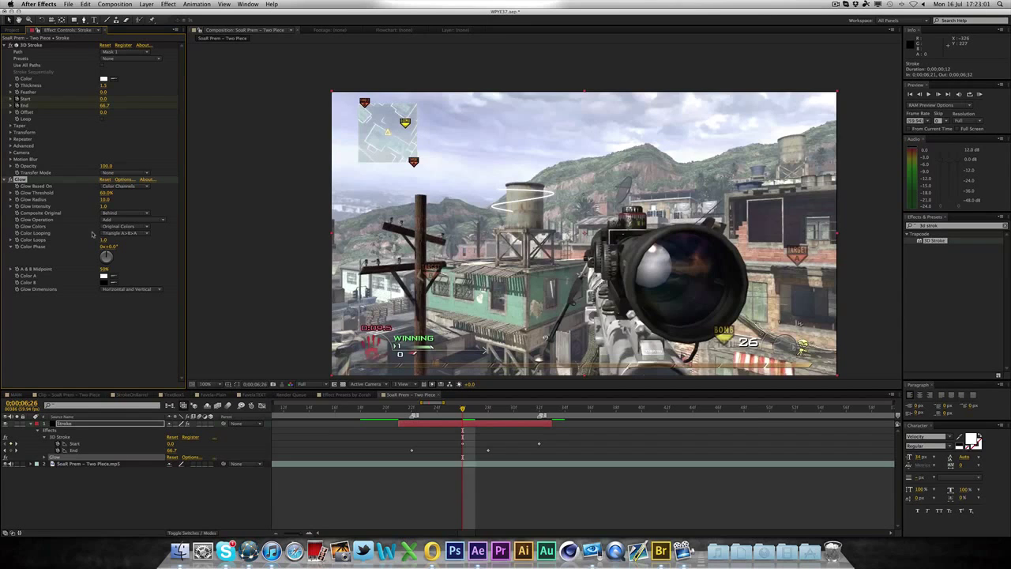
key("Delete")
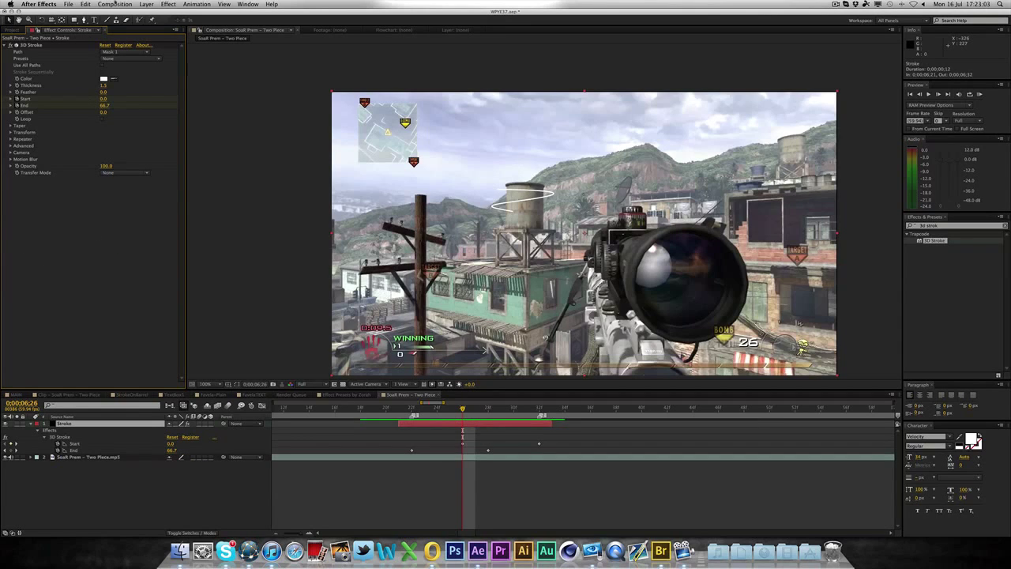
left_click(168, 4)
mouse_move(241, 258)
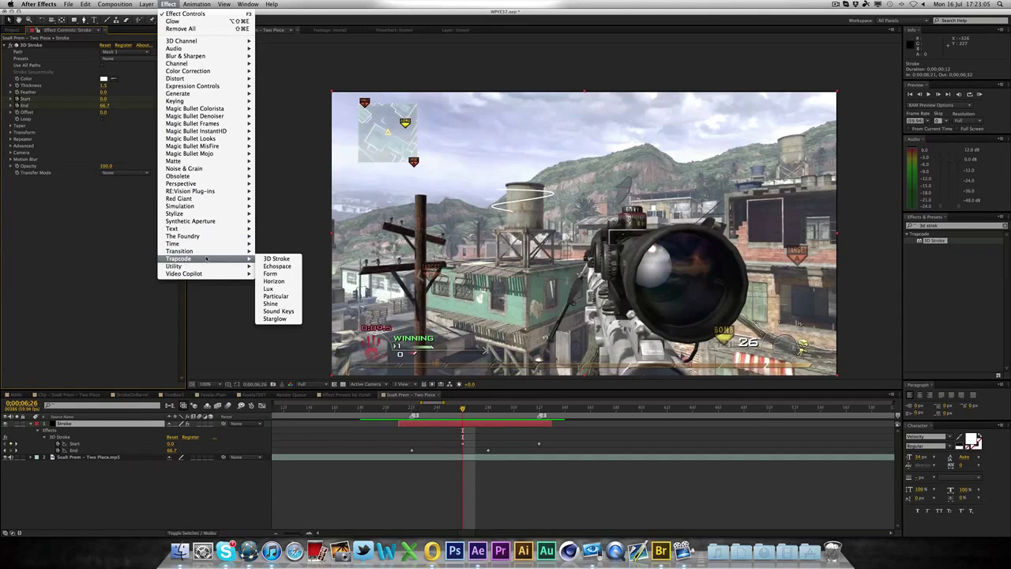
left_click(275, 319)
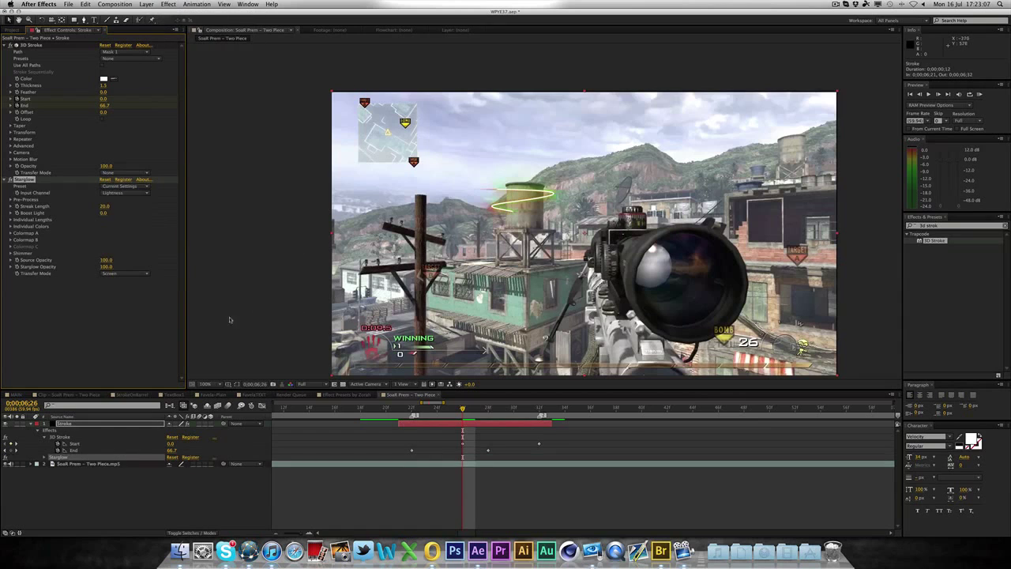
scroll(541, 213, "up", 2)
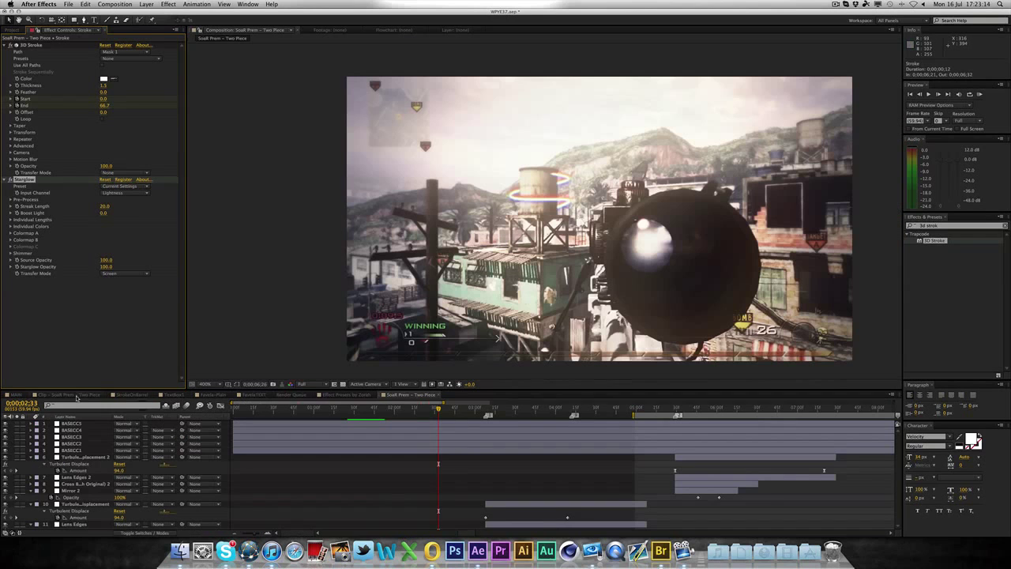
Check the stroke's glow in the finished Clip – SoaR Prem – Two Piece composition and set the tutorial's Starglow preset to Tilt Prism after trying Star Prism
left_click(78, 394)
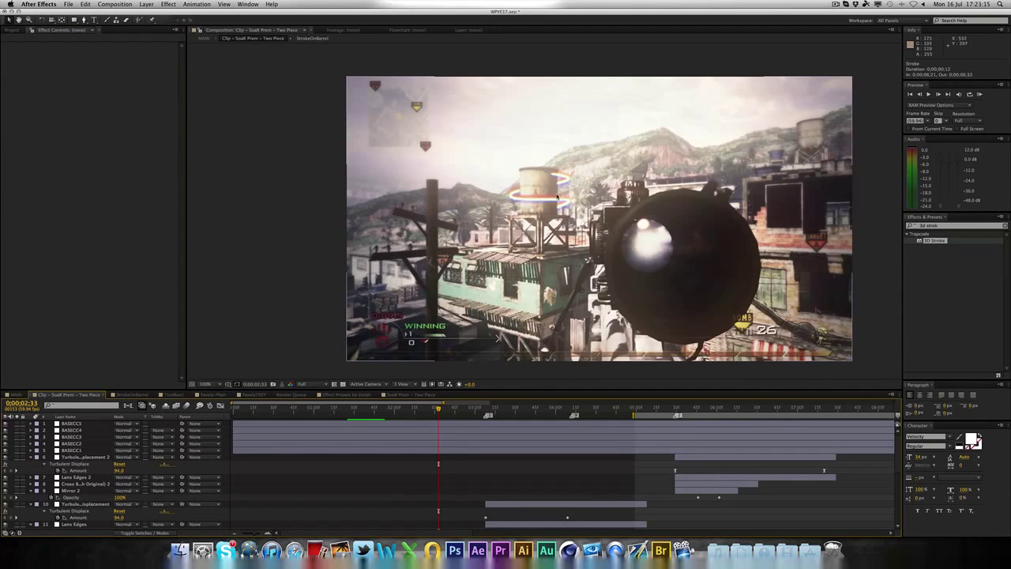
left_click(412, 394)
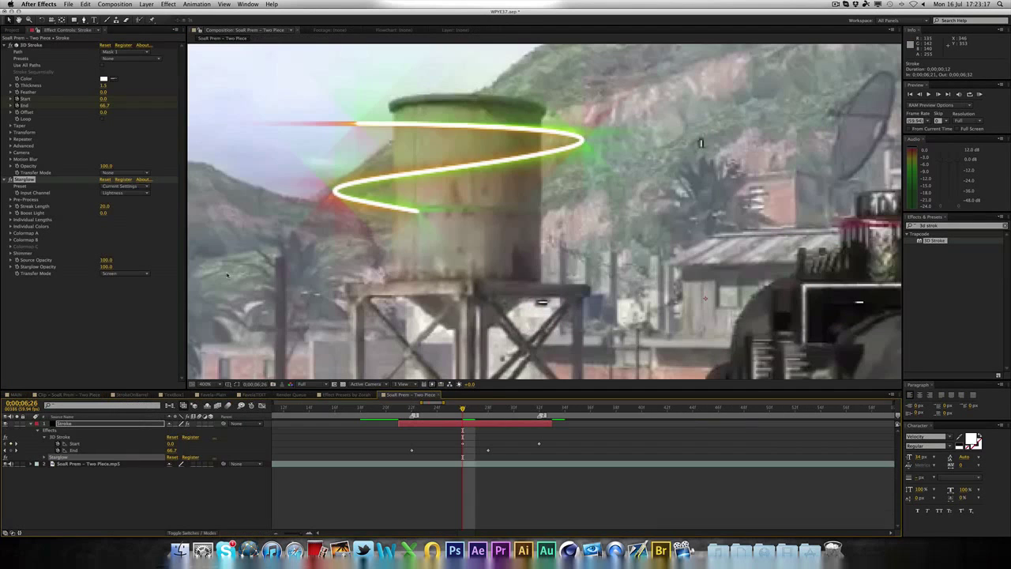
left_click(114, 187)
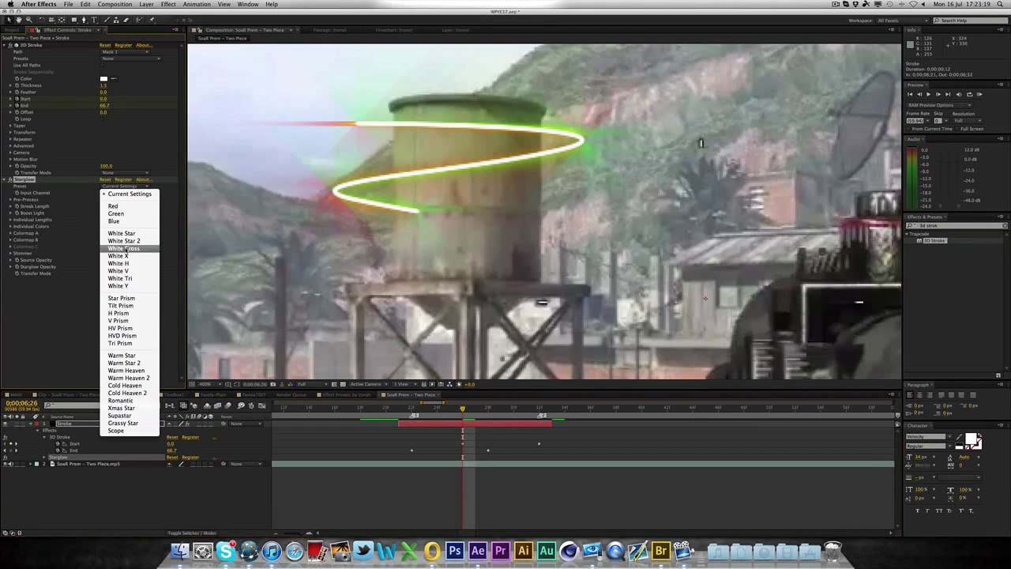
left_click(130, 298)
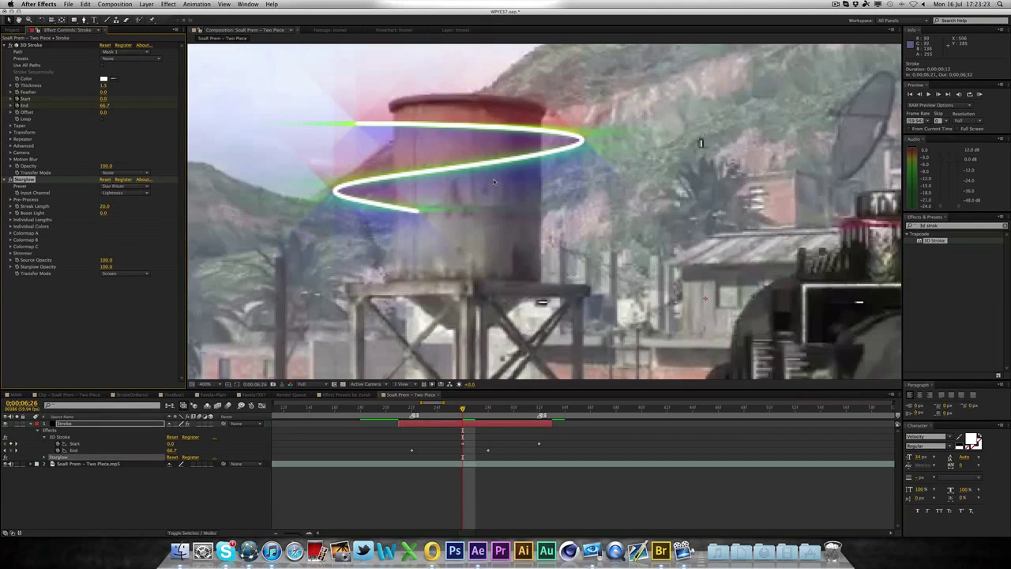
left_click(121, 188)
left_click(127, 304)
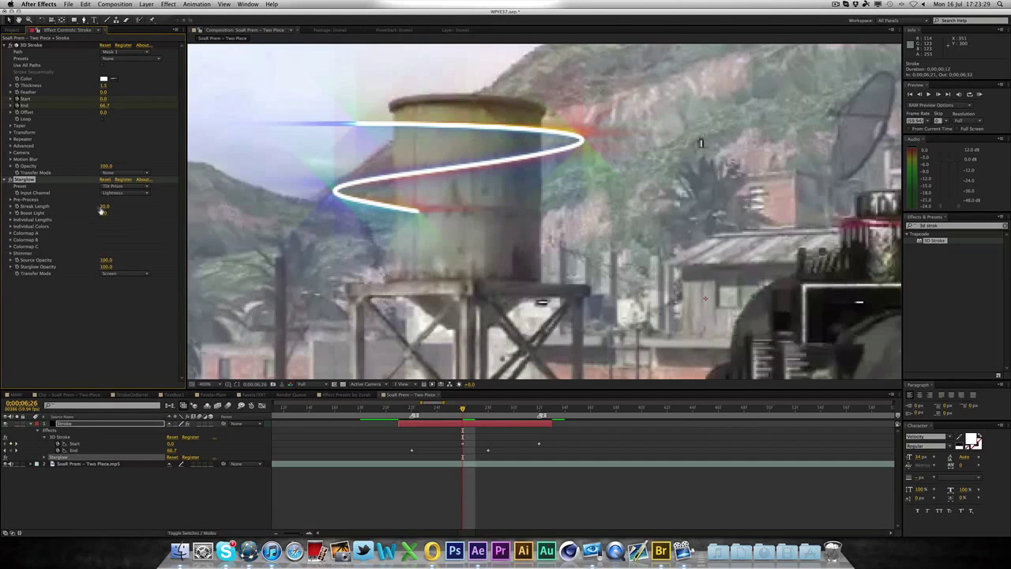
Set the Starglow streak length to 1.0 and check the tightened glow against the whole frame
left_click_drag(104, 206, 91, 206)
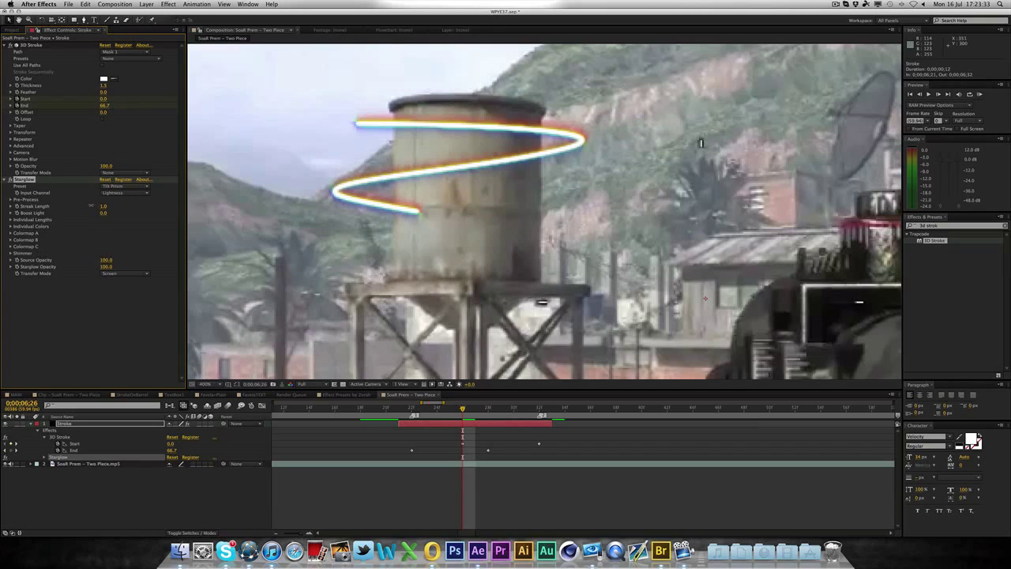
scroll(439, 89, "down", 4)
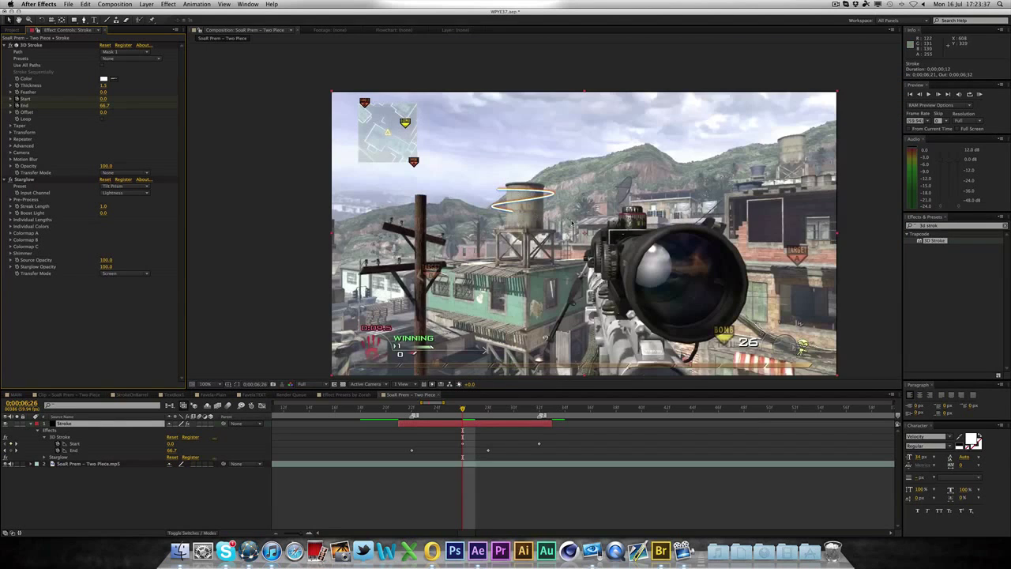
scroll(484, 183, "up", 4)
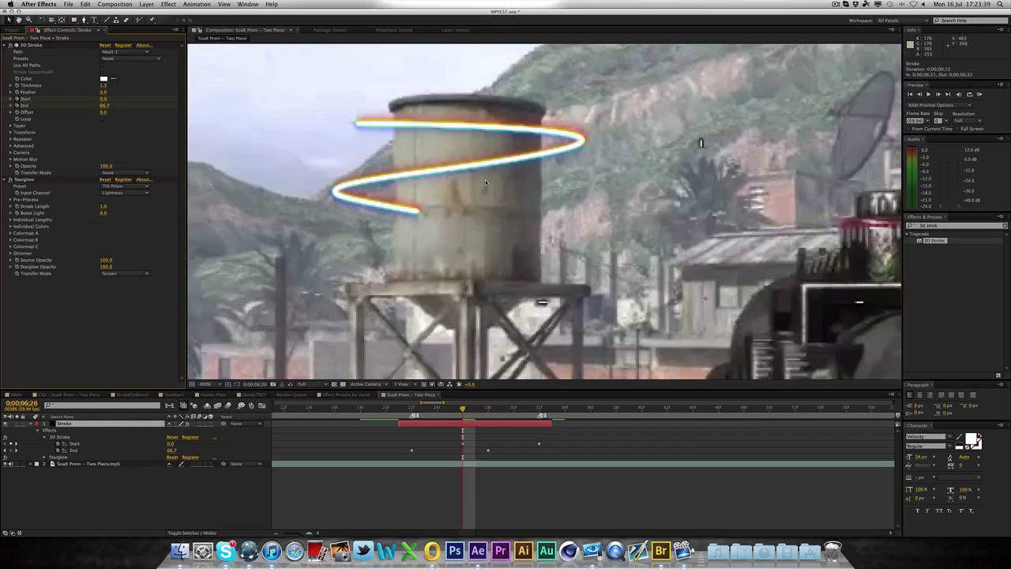
Set the 3D Stroke thickness to 2.0
left_click(104, 86)
type("2")
key("Return")
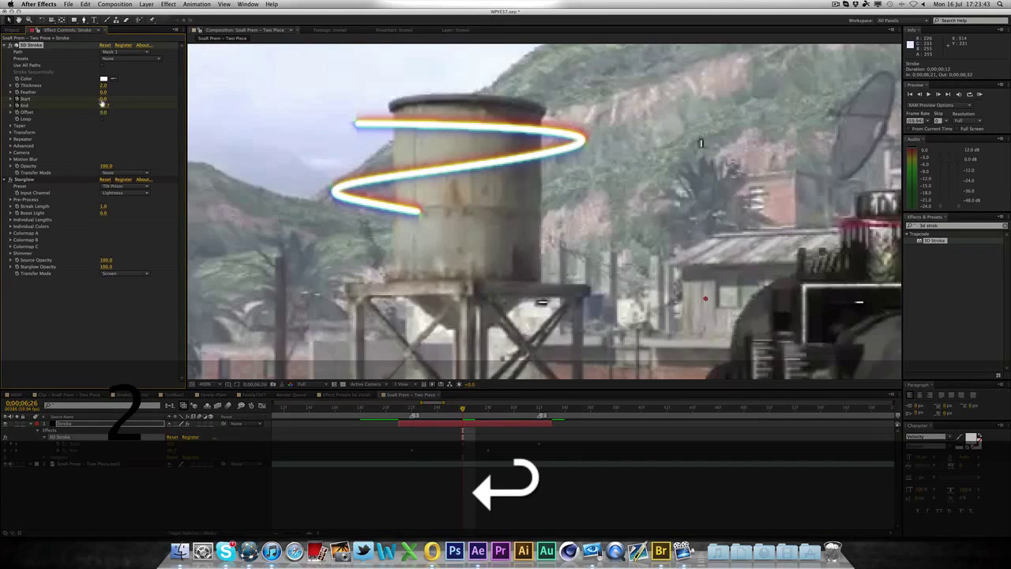
left_click(122, 315)
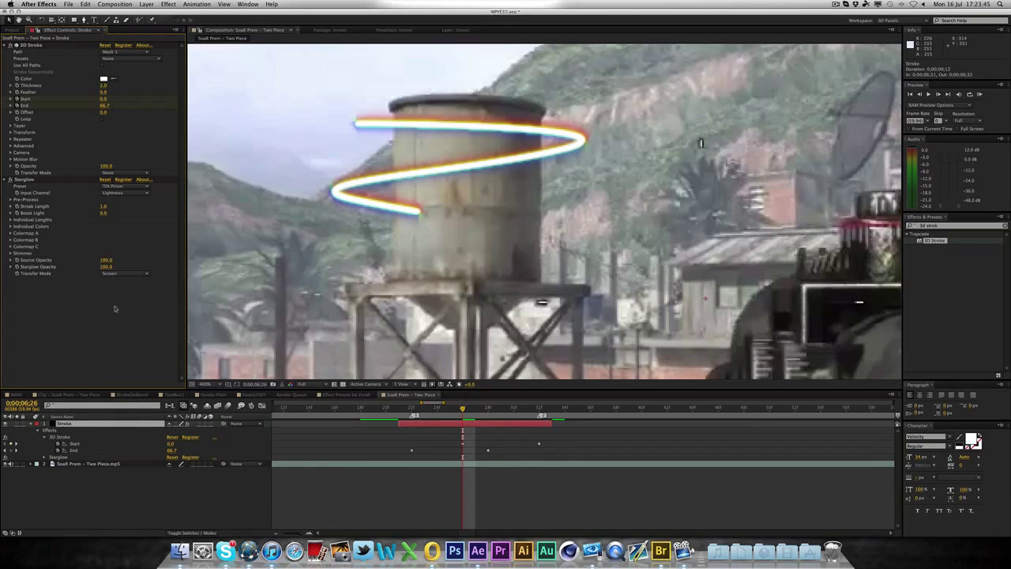
Add the Stylize Glow effect to the Stroke layer with a glow threshold of 100% and a glow radius of 5.0
left_click(177, 5)
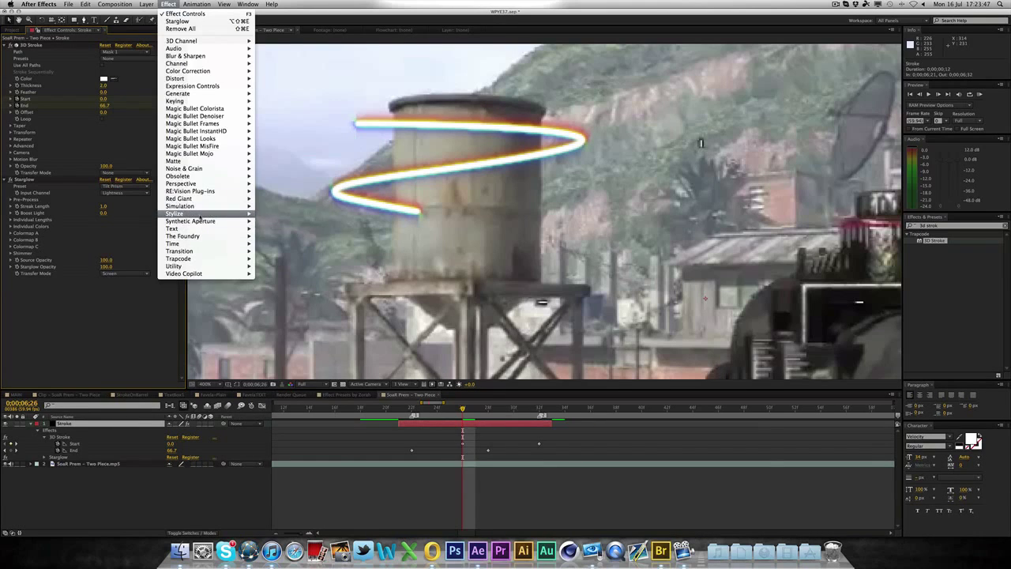
mouse_move(200, 216)
left_click(287, 320)
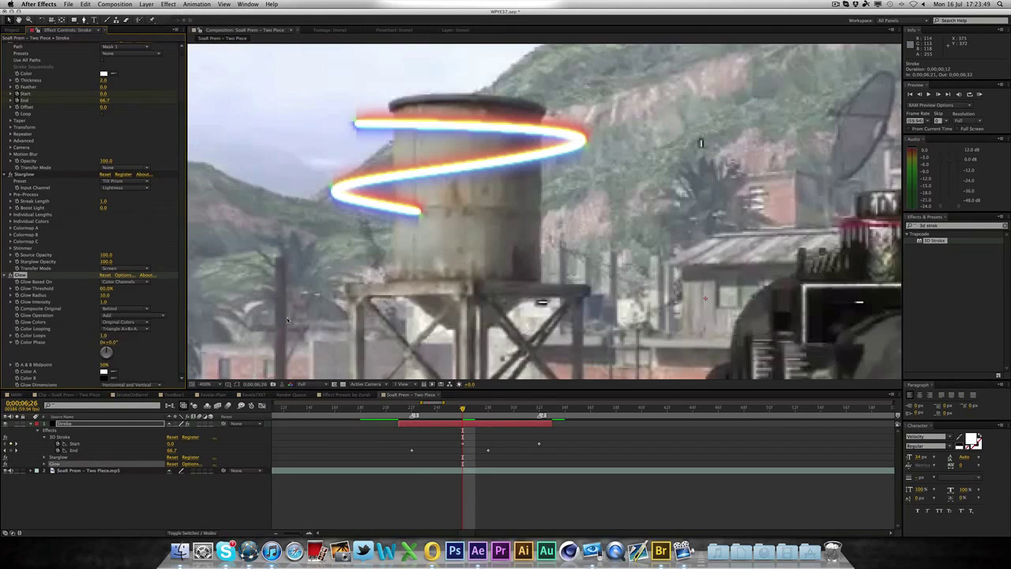
scroll(799, 322, "down", 3)
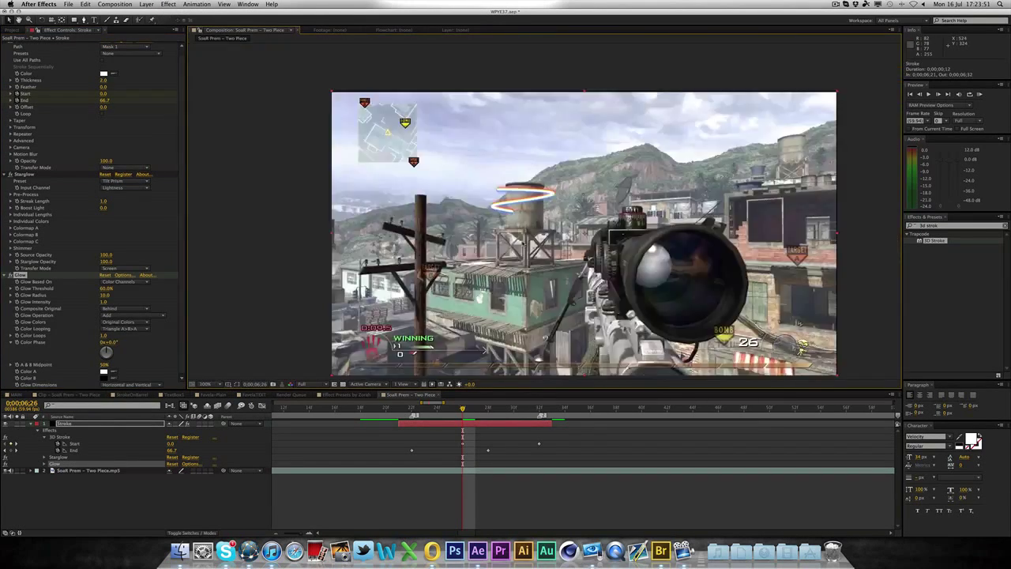
scroll(542, 208, "up", 4)
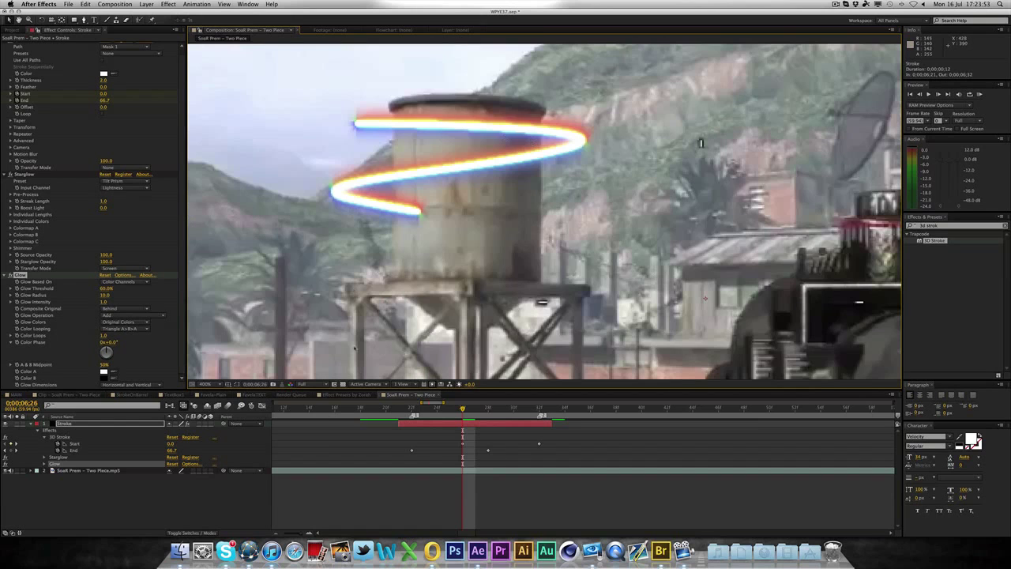
mouse_move(104, 289)
left_mouse_down()
mouse_move(157, 290)
mouse_move(91, 296)
mouse_move(106, 296)
left_mouse_up()
left_click(461, 235)
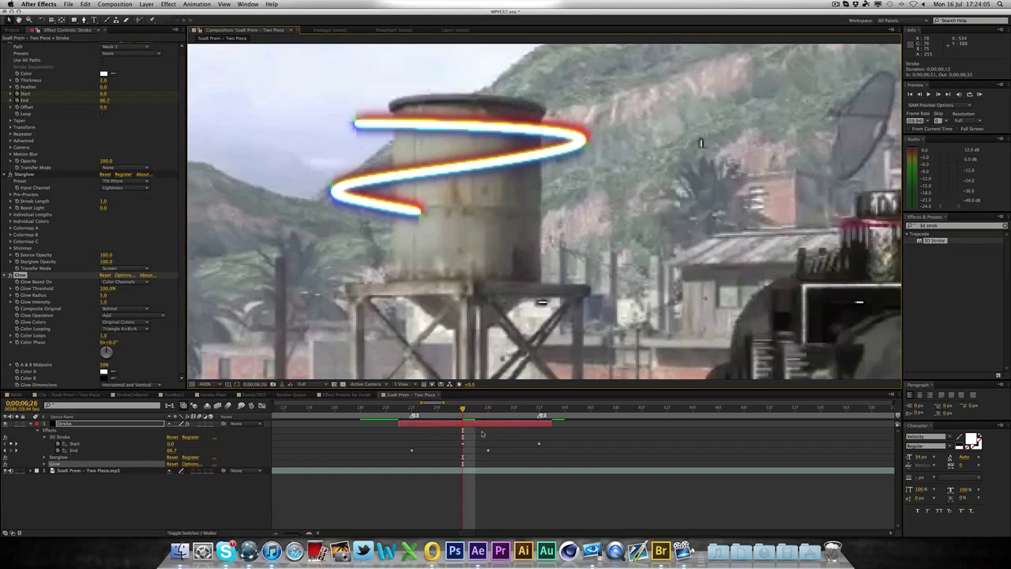
Pre-compose the Stroke layer as "Stroke", moving all attributes into the new composition
left_click(108, 426)
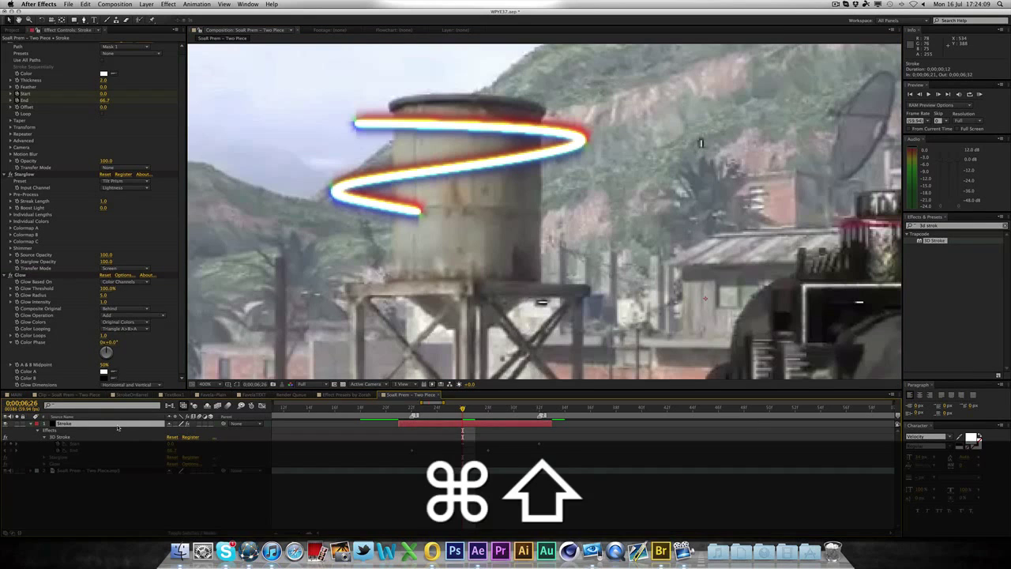
key("super+shift+c")
left_click(536, 315)
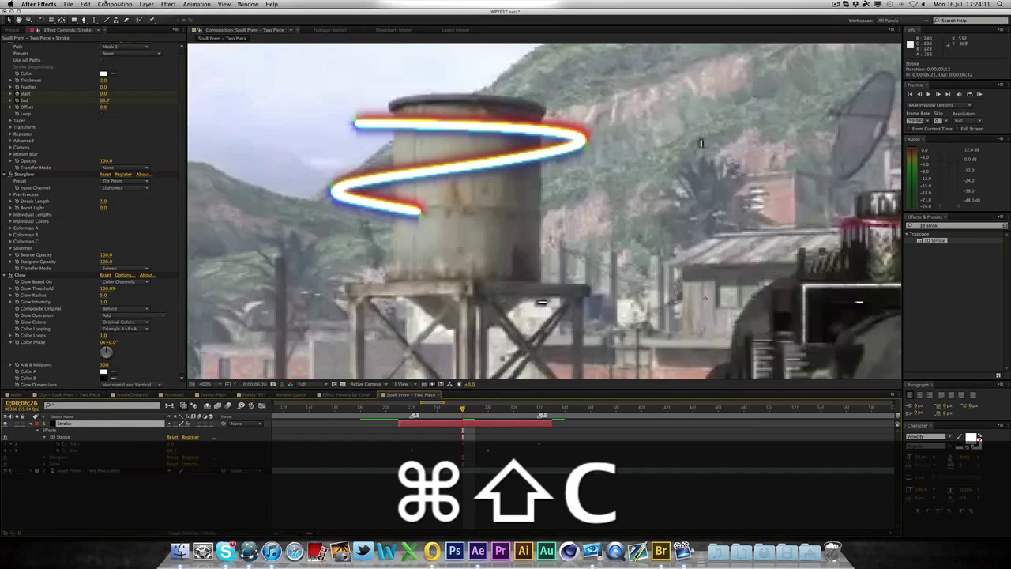
left_click(146, 4)
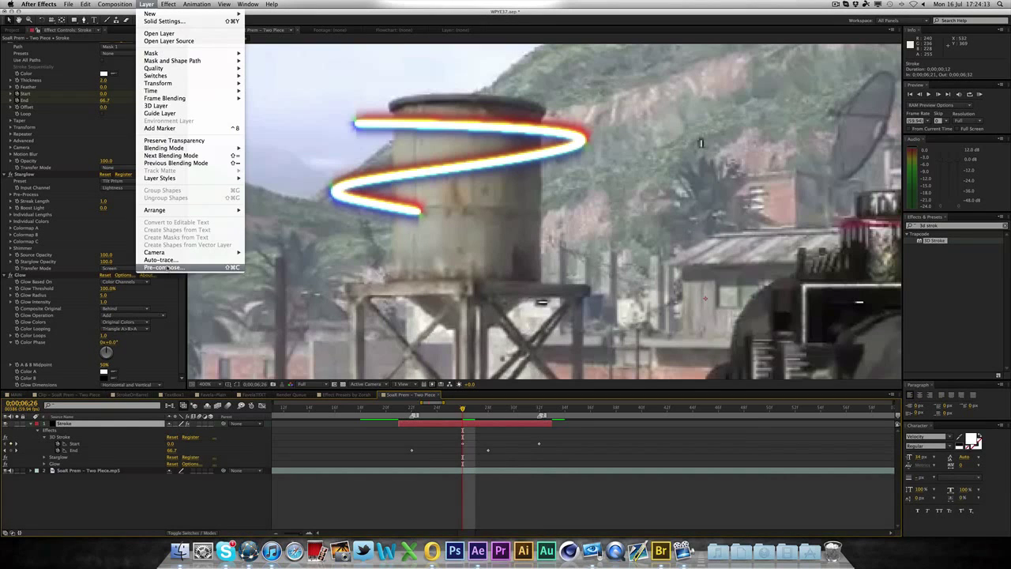
left_click(166, 267)
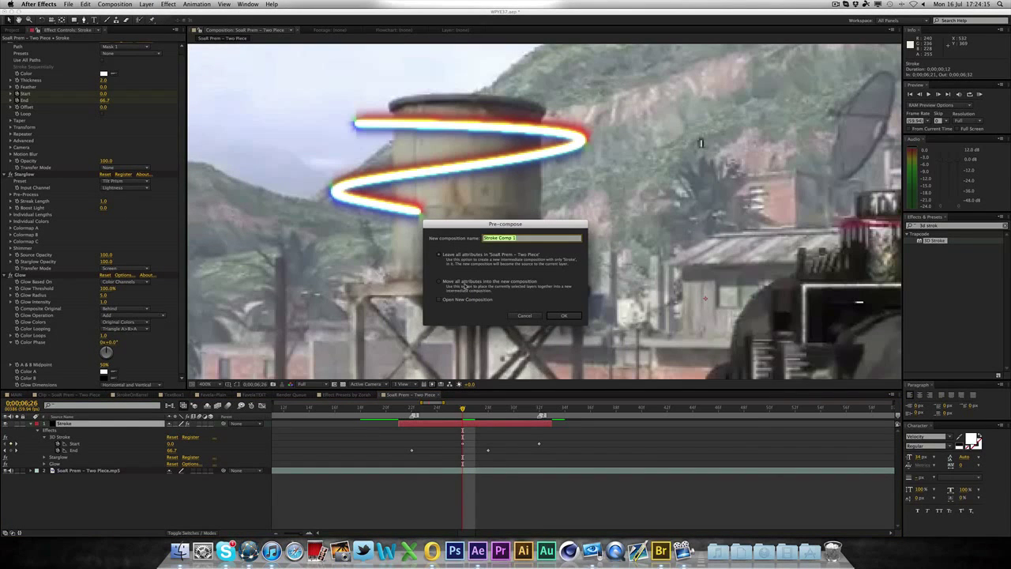
left_click(500, 283)
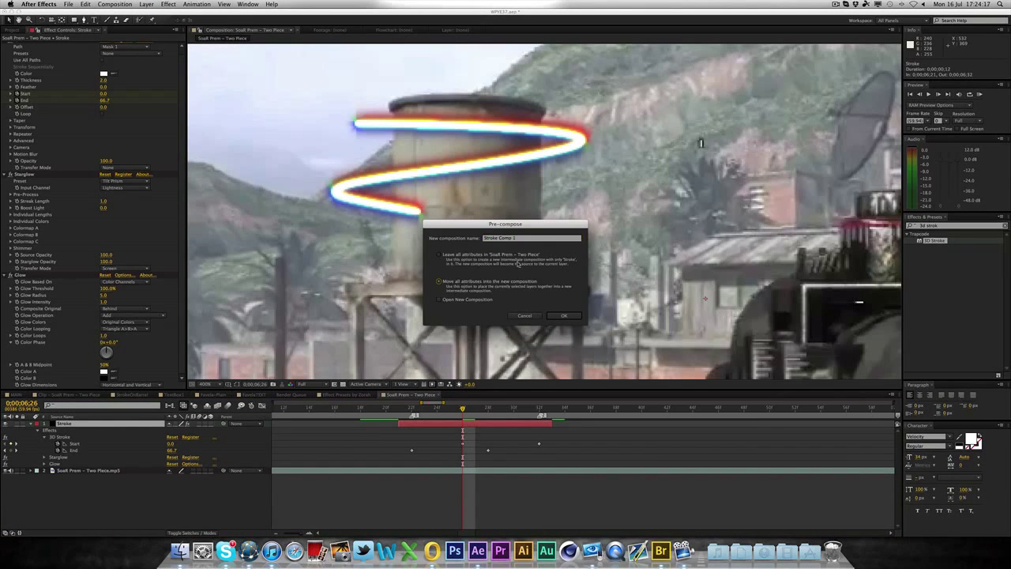
left_click(531, 238)
type("Stroke")
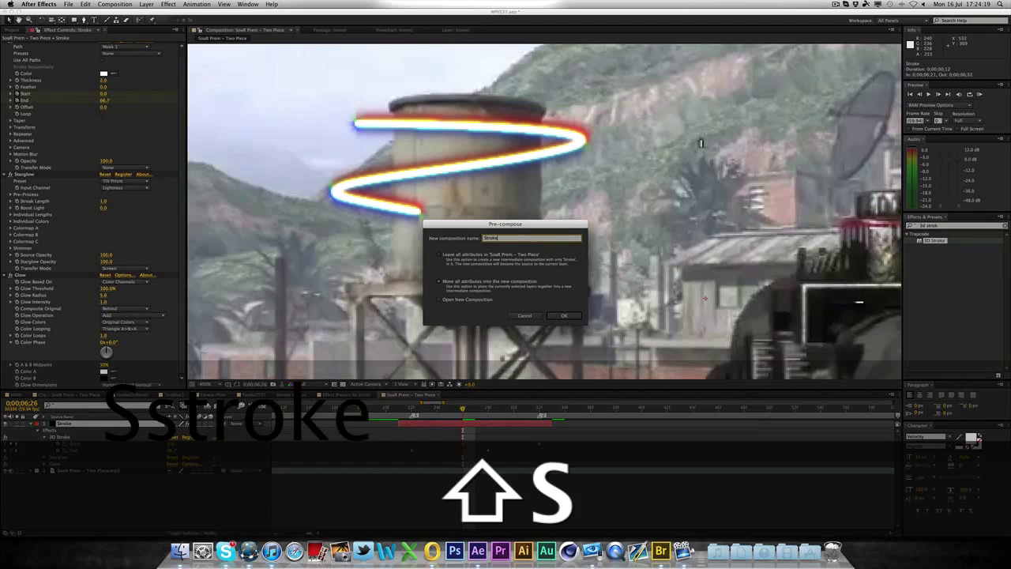
key("Return")
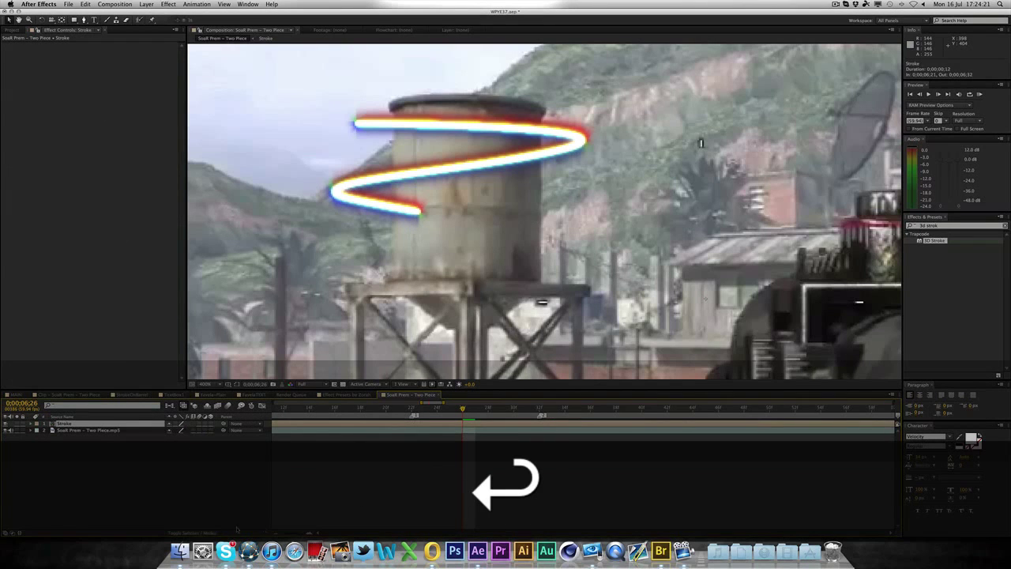
Open the Stroke pre-comp and set its work area to the solid's extent, from 0;00;06;21 to 0;00;06;32
left_click_drag(293, 532, 282, 532)
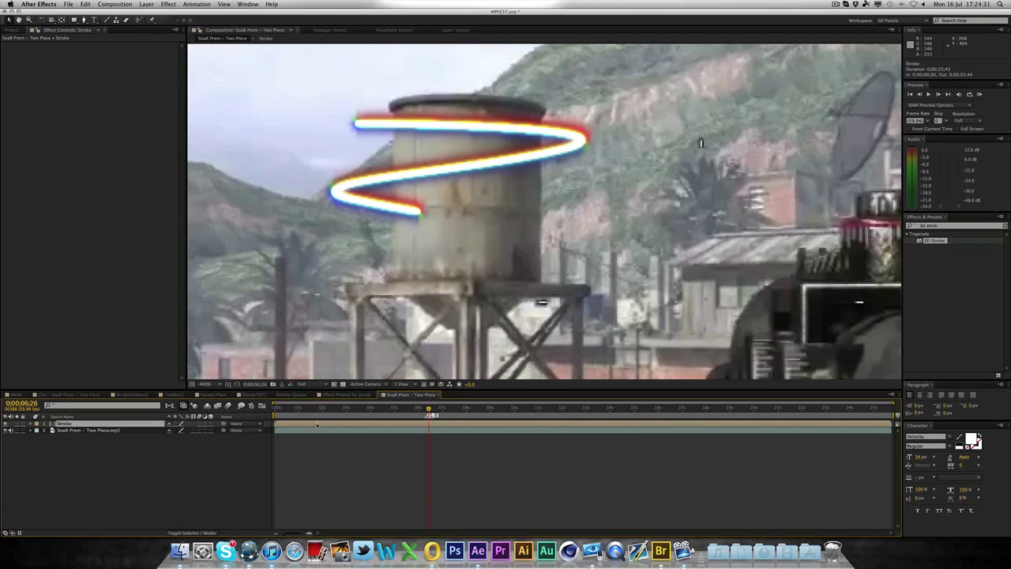
double_click(317, 425)
key("1")
left_click(278, 533)
left_click(277, 532)
left_click(278, 533)
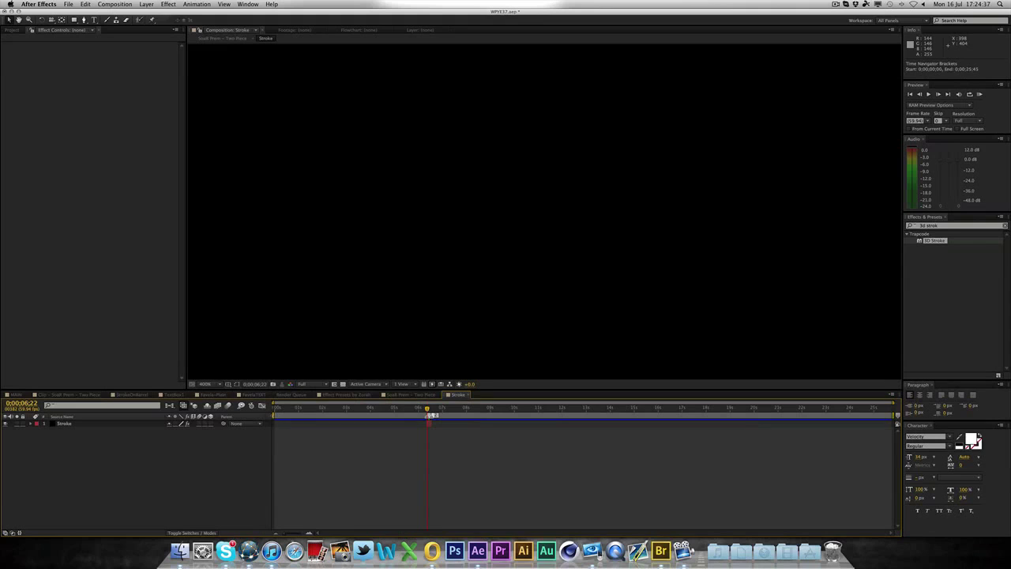
left_click_drag(274, 416, 421, 418)
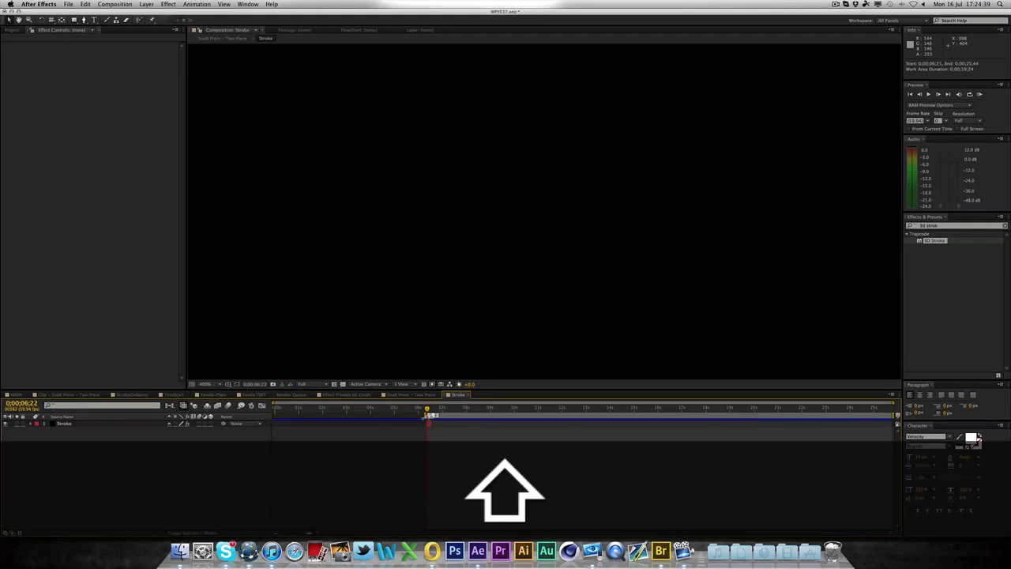
left_click_drag(897, 415, 436, 414)
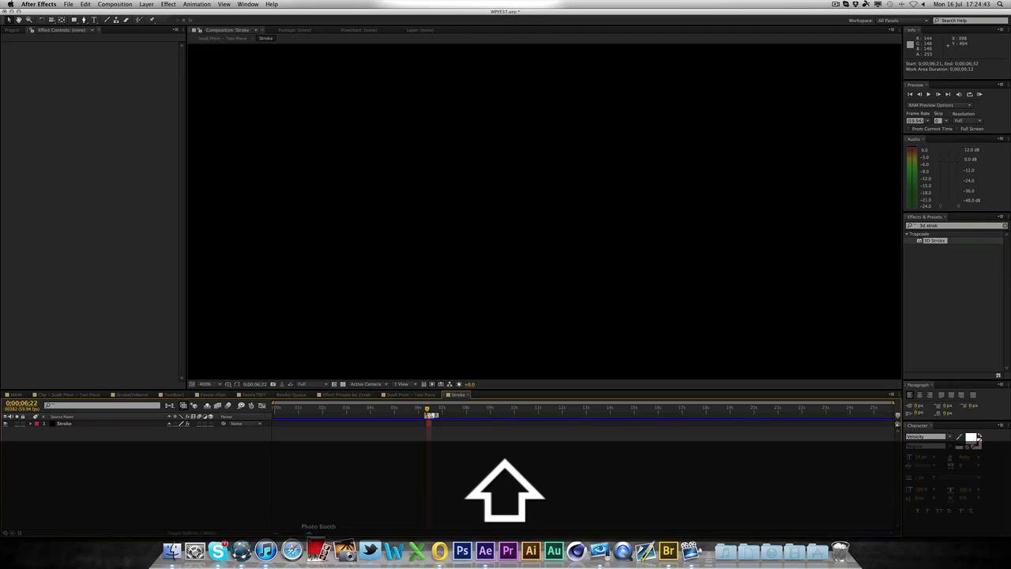
Trim the Stroke composition to its work area
left_click(310, 533)
left_click(310, 534)
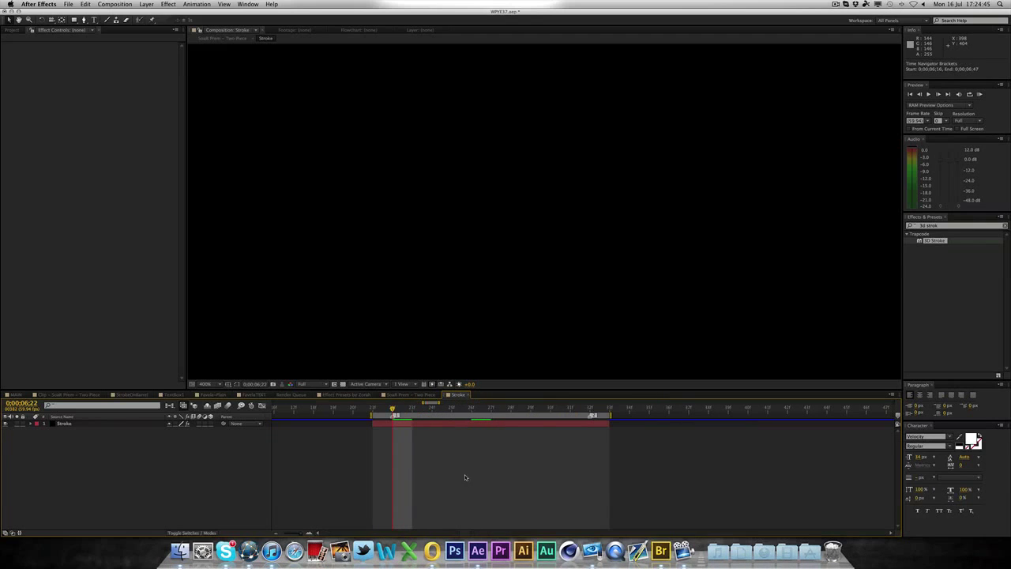
right_click(462, 417)
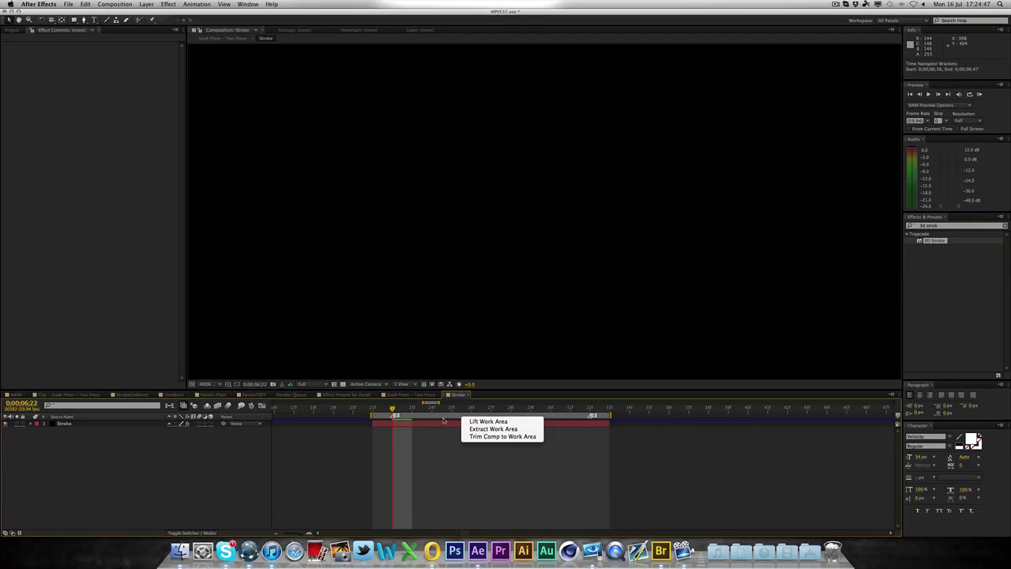
left_click(443, 420)
right_click(446, 417)
left_click(467, 438)
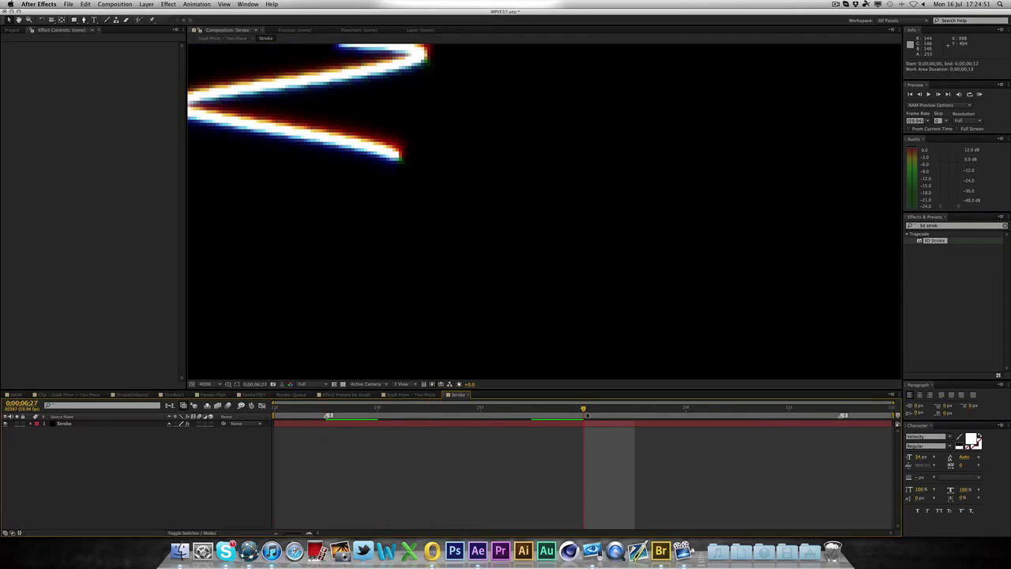
In SoaR Prem – Two Piece, move the trimmed Stroke layer to marker 1 and shift it one frame earlier to start at 0;00;06;21
left_click(410, 394)
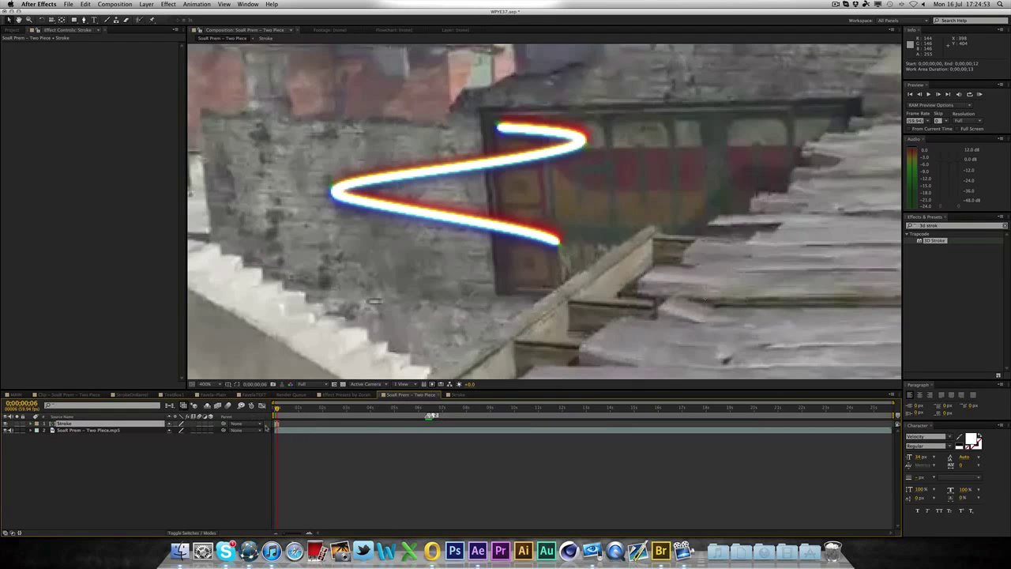
key("1")
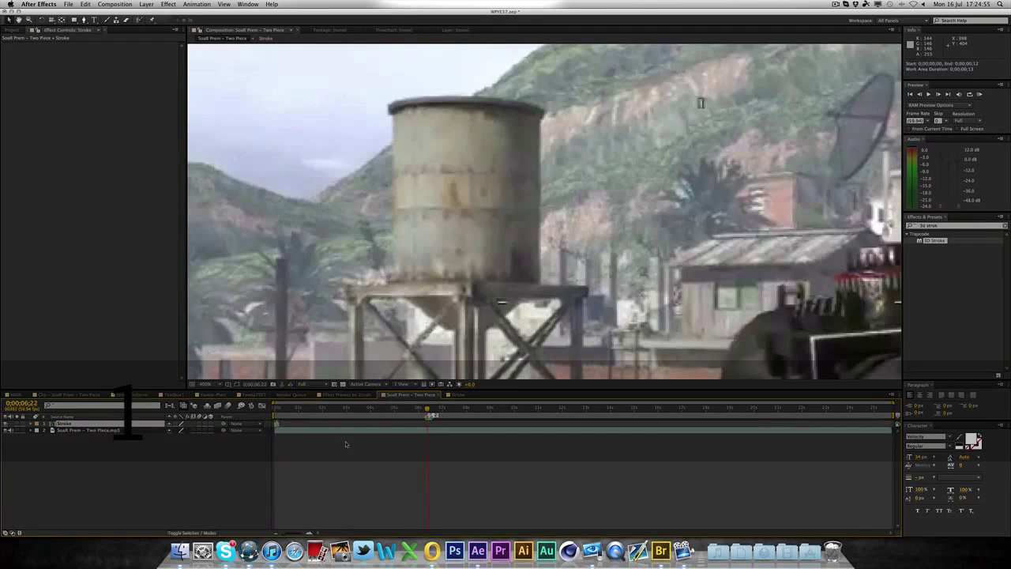
key("bracketleft")
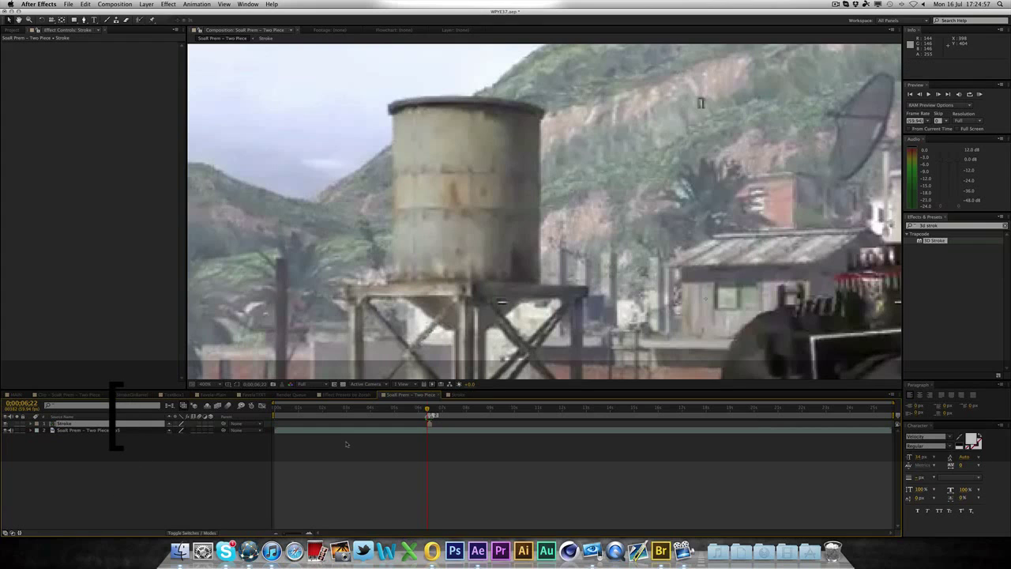
left_click_drag(312, 531, 316, 532)
mouse_move(469, 426)
left_mouse_down()
mouse_move(443, 408)
mouse_move(492, 408)
mouse_move(414, 407)
mouse_move(503, 407)
mouse_move(466, 407)
left_mouse_up()
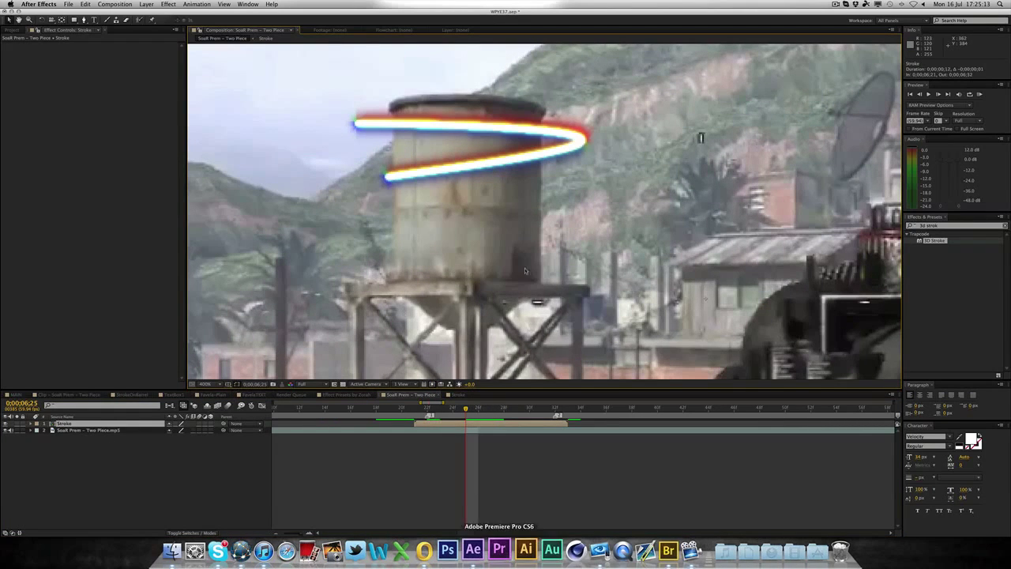
At 0;00;06;25, draw a closed four-point Pen mask on the Stroke layer around the section crossing the tank between its edges
left_click(428, 409)
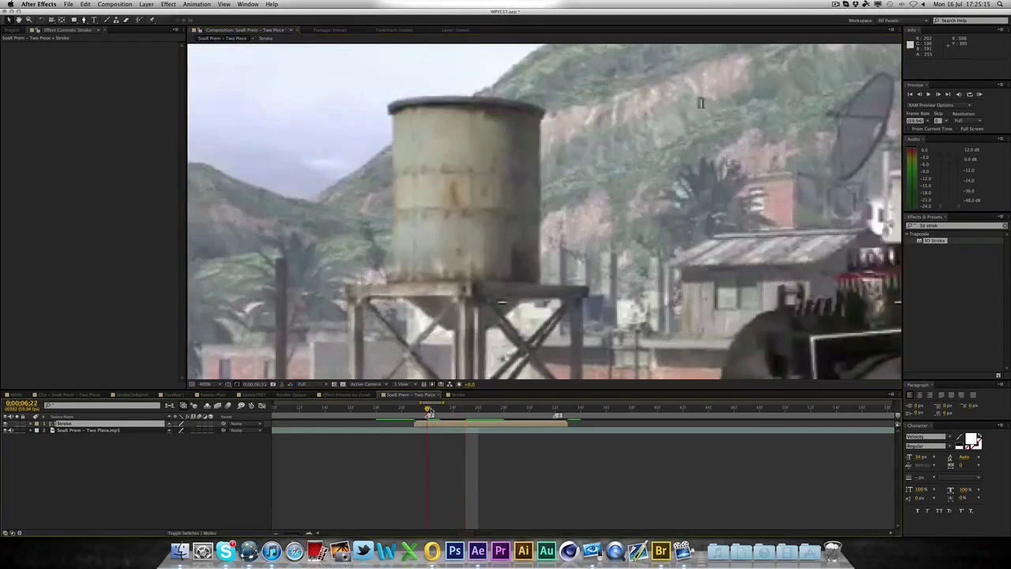
left_click(85, 22)
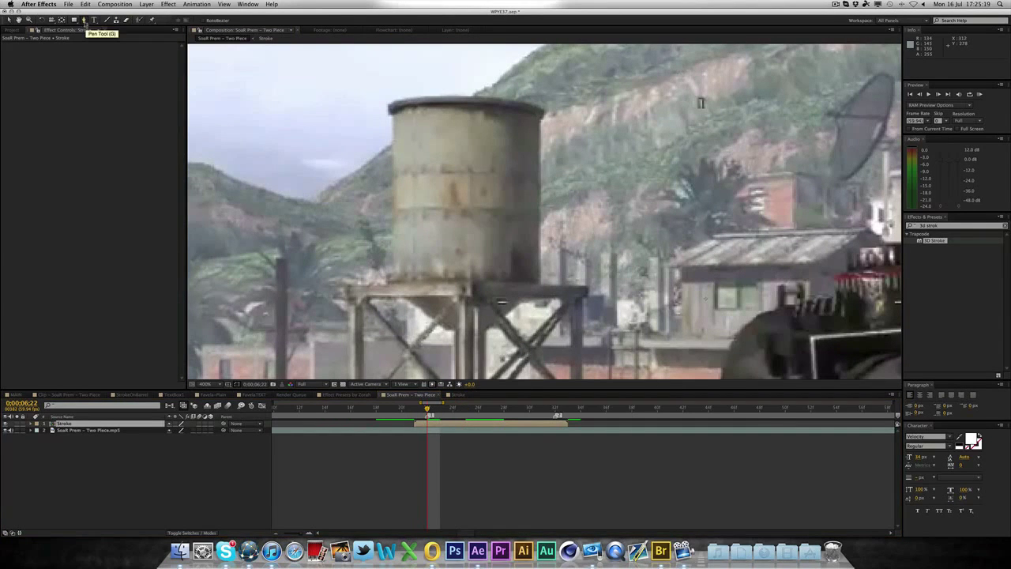
left_click_drag(430, 409, 466, 409)
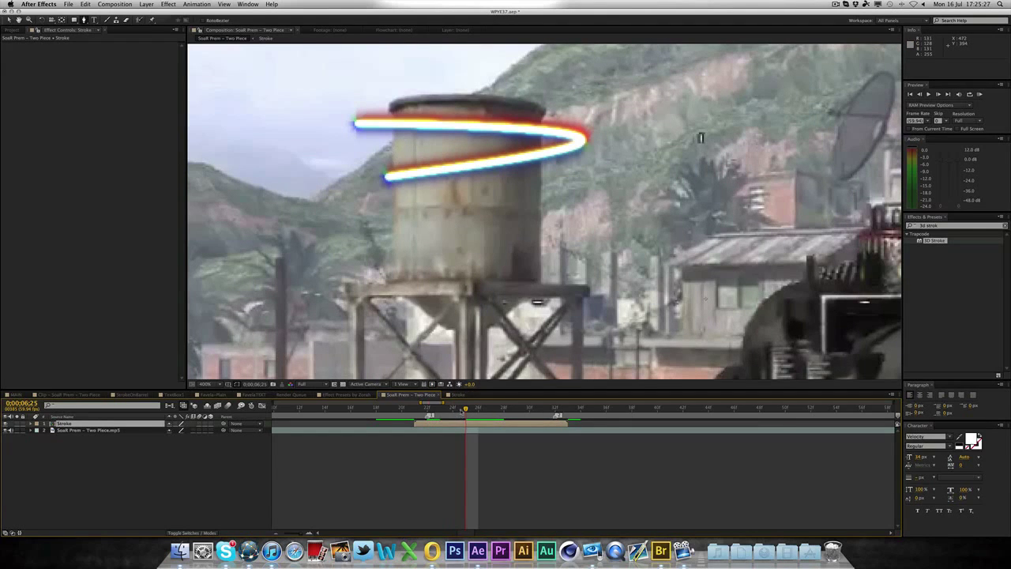
mouse_move(462, 412)
left_mouse_down()
mouse_move(452, 411)
mouse_move(471, 412)
left_mouse_up()
left_click(391, 152)
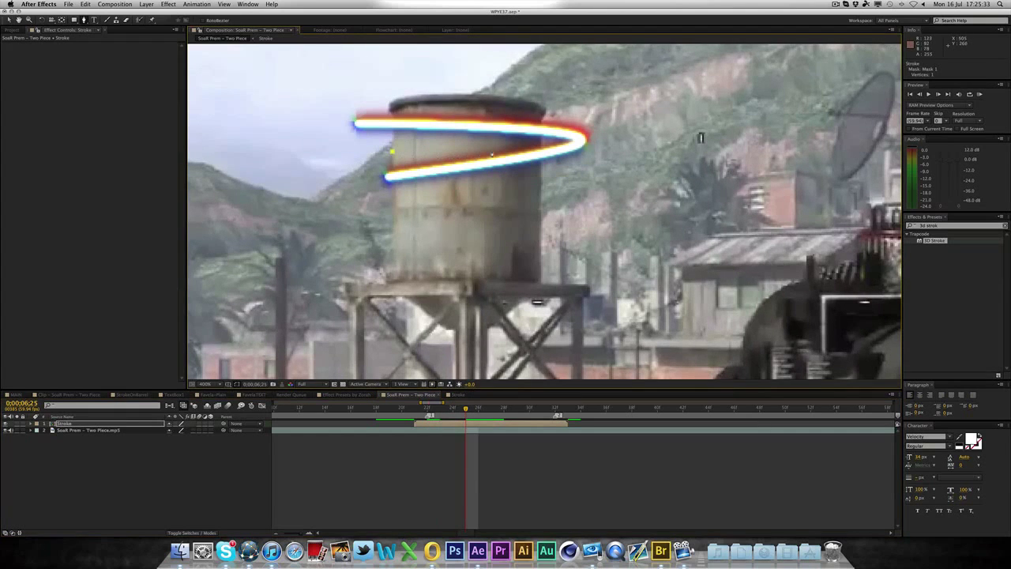
left_click(542, 143)
left_click(541, 183)
left_click(372, 200)
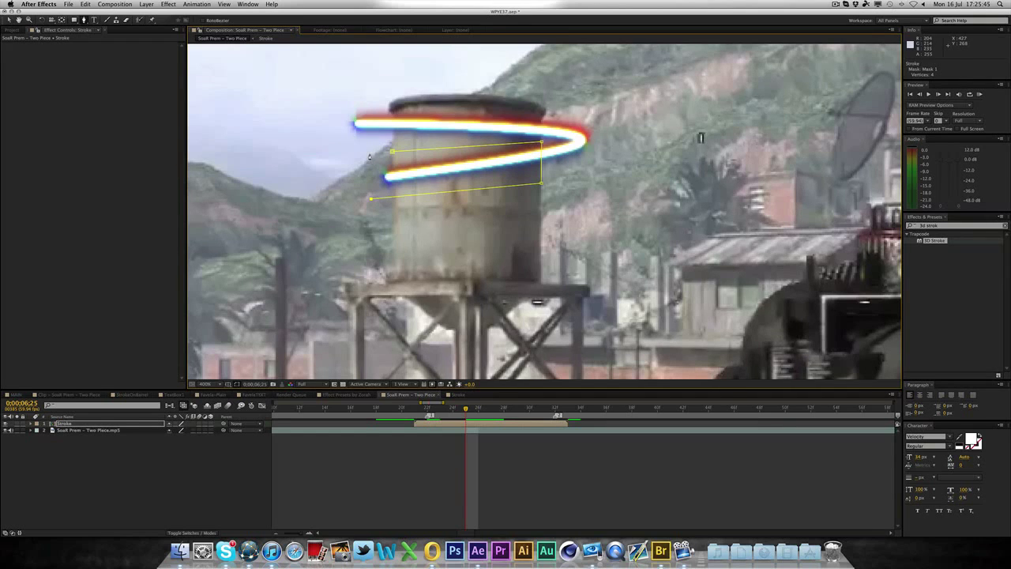
key("super+z")
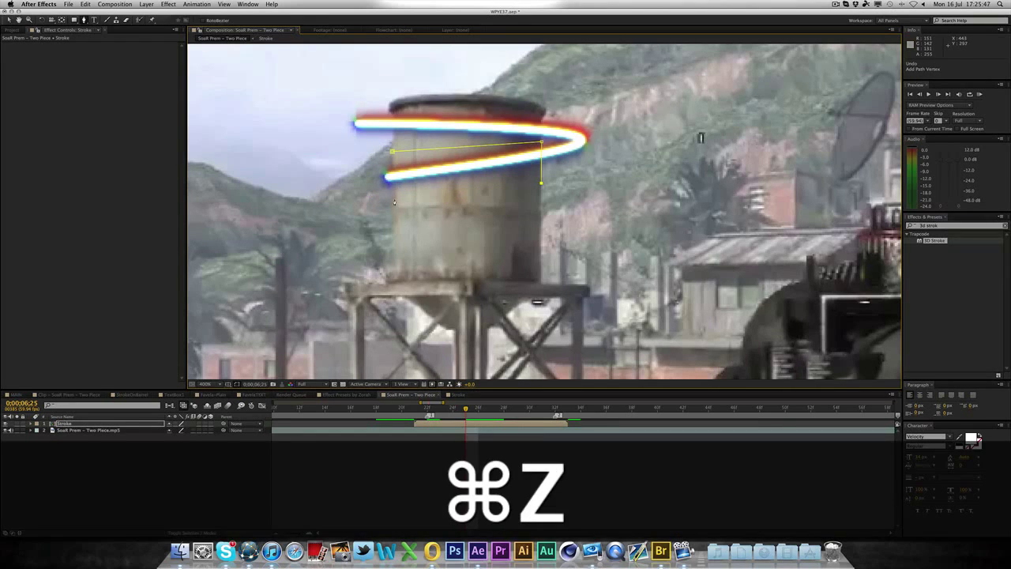
left_click(394, 198)
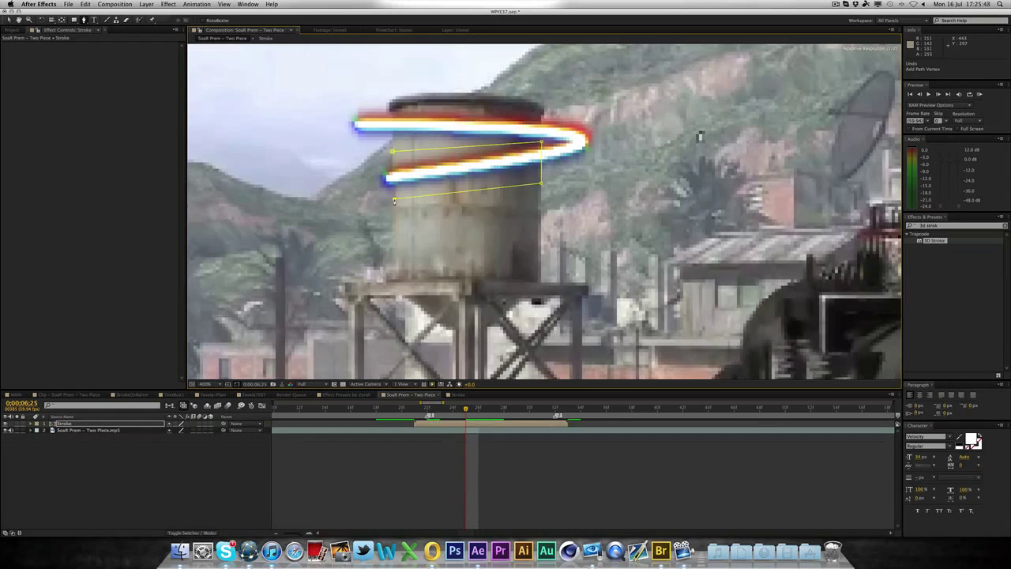
left_click(393, 152)
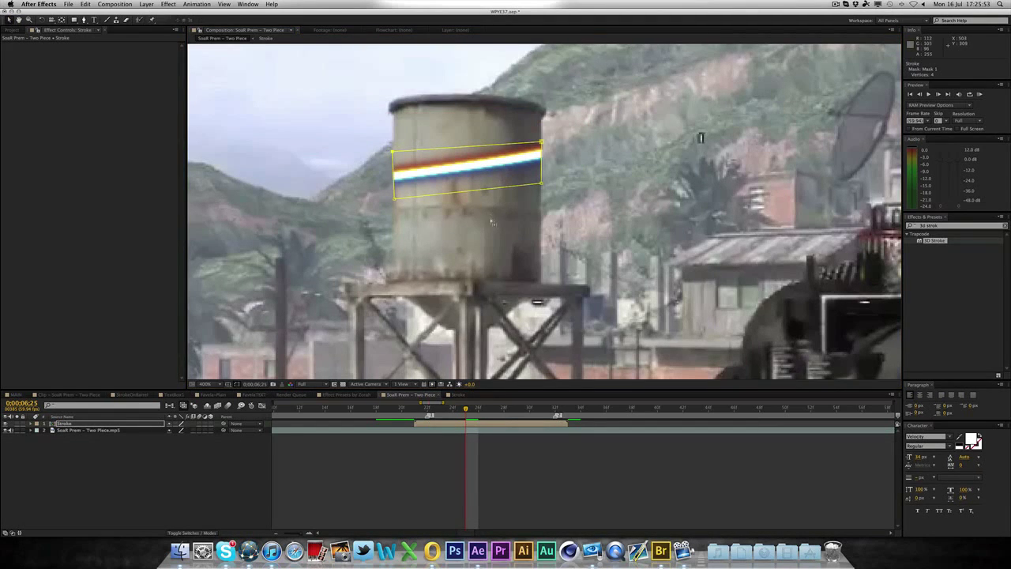
Reveal the Stroke layer's Mask 1 and set its mode to Subtract
key("m")
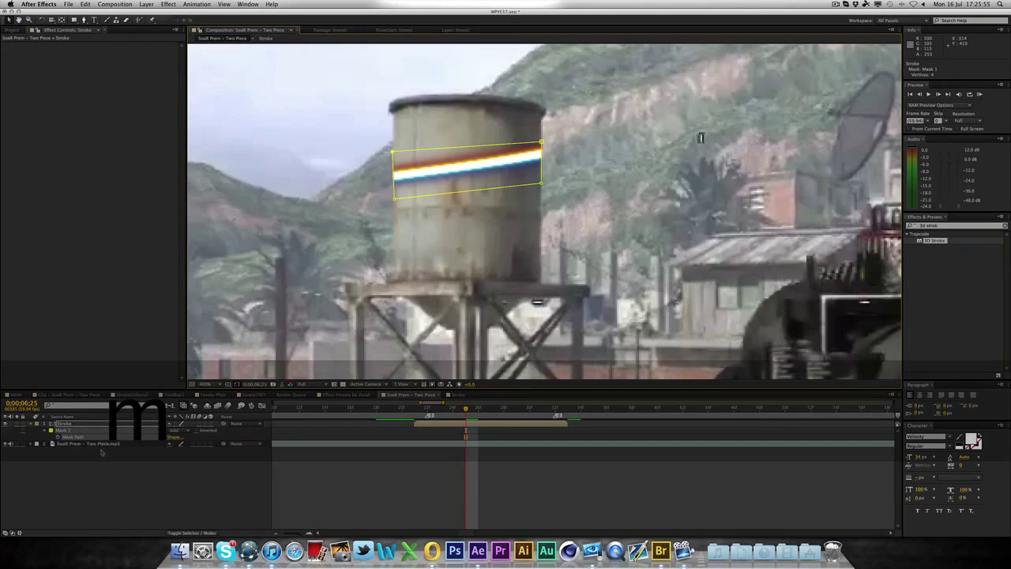
left_click(181, 433)
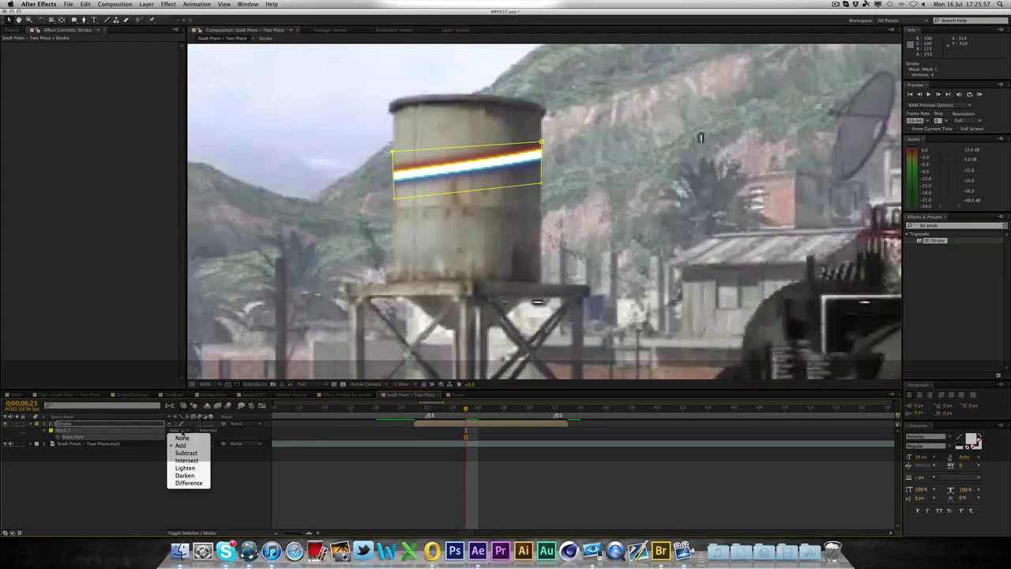
left_click(188, 450)
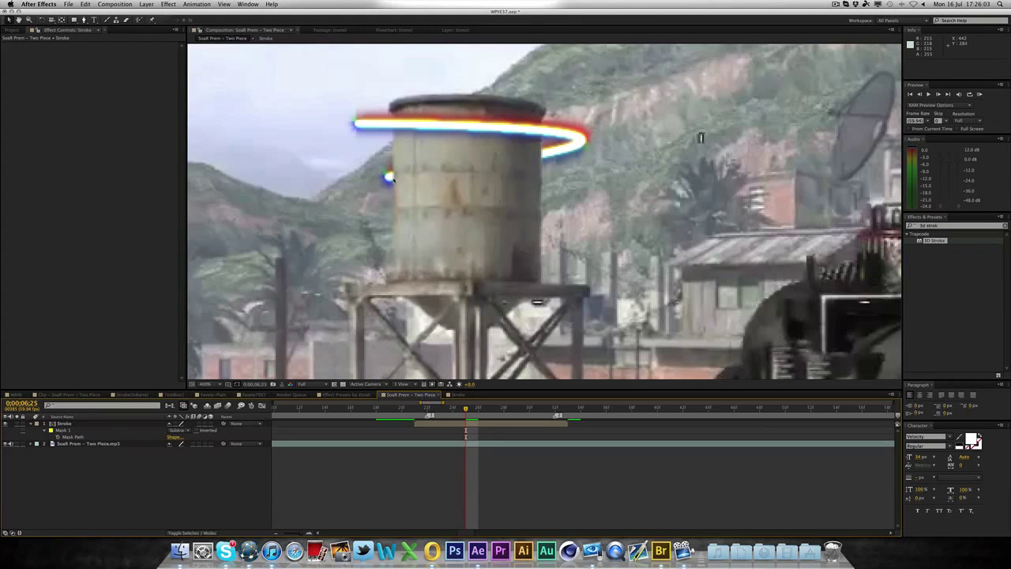
Check the cut stroke at the tank's edges and set Mask 1's feather to 2.0 pixels
scroll(542, 147, "up", 1)
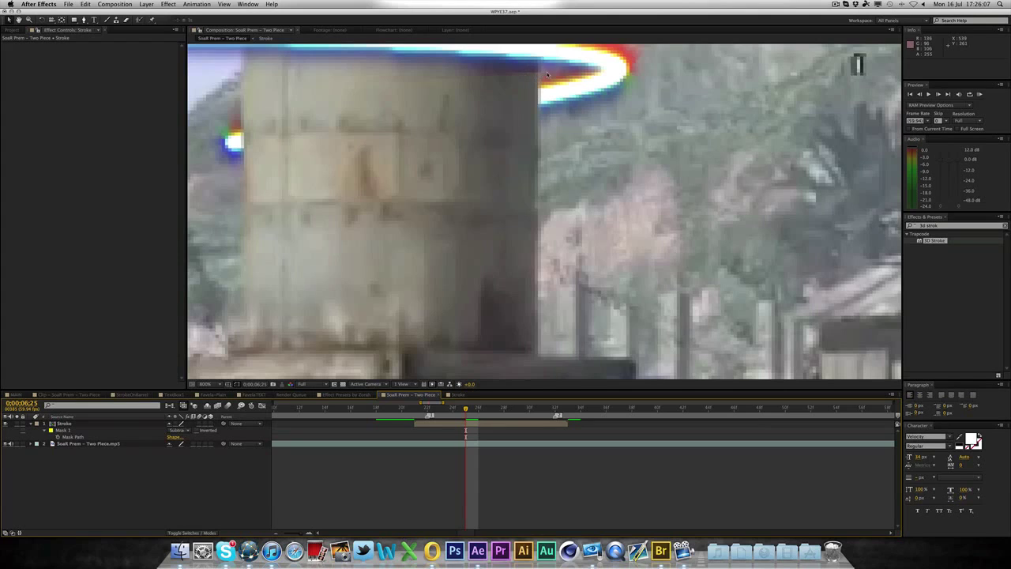
scroll(477, 155, "down", 1)
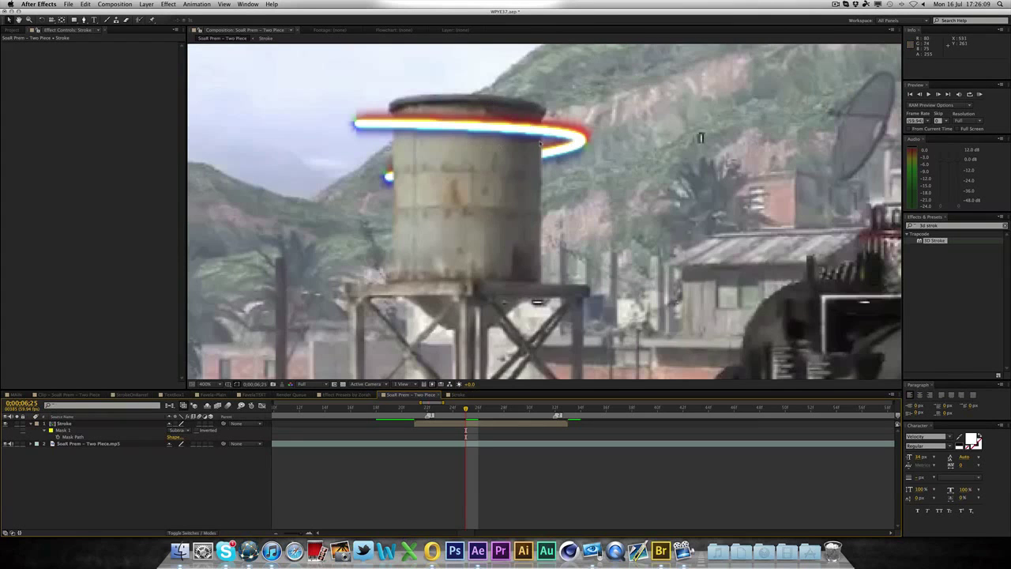
left_click(47, 431)
left_click(46, 431)
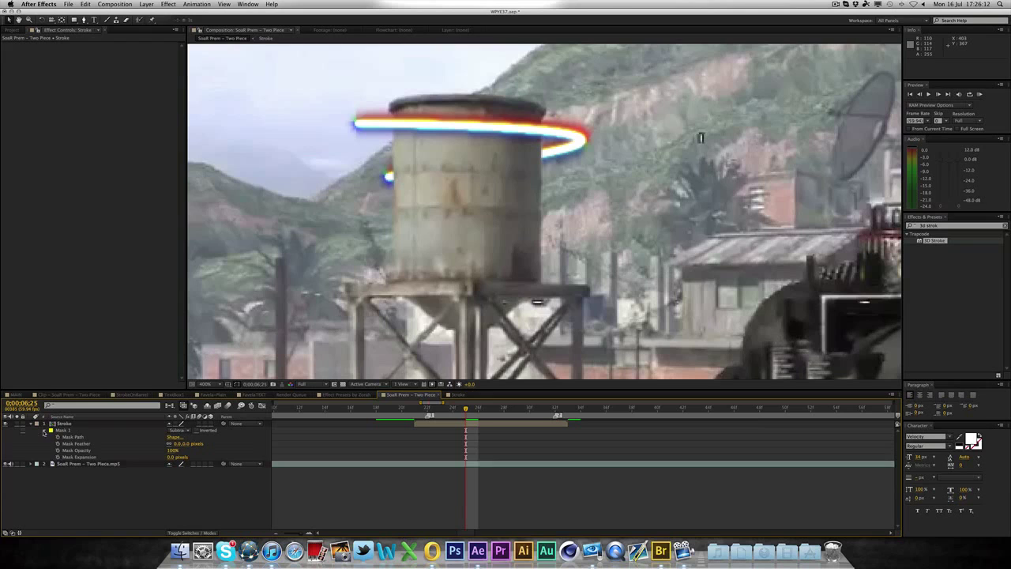
left_click(188, 444)
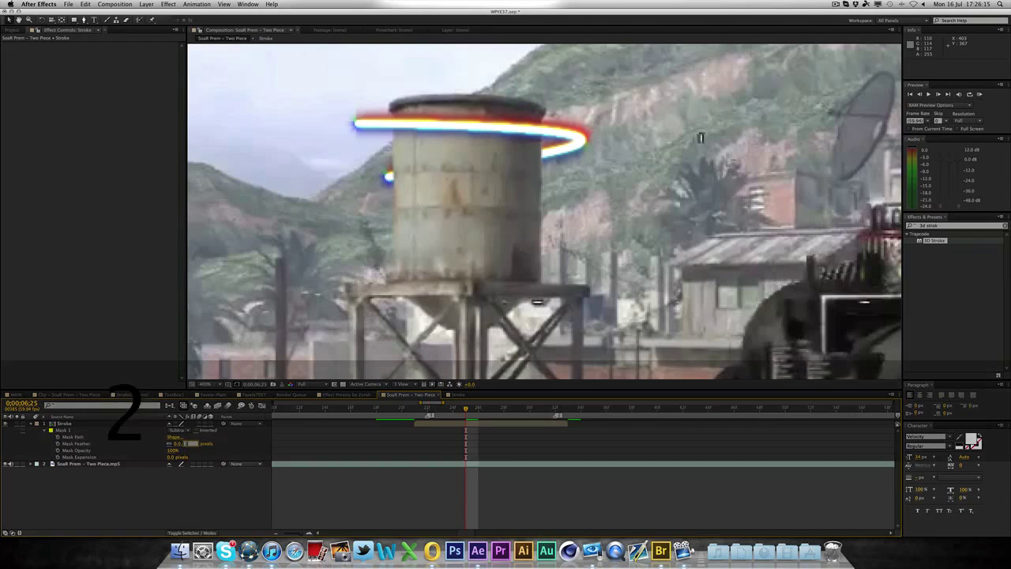
key("Return")
left_click(185, 500)
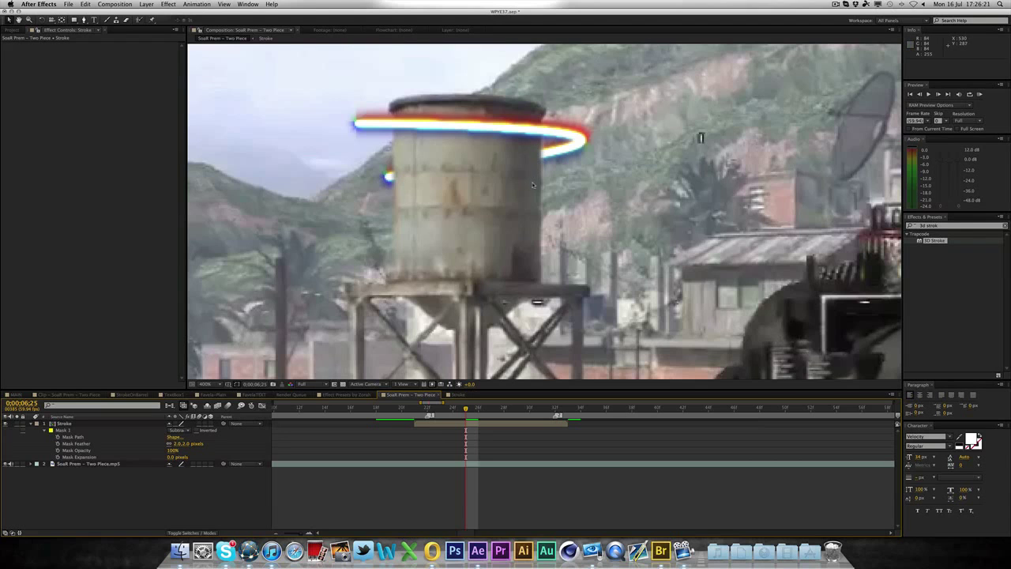
Step through the wrapped stroke to 0;00;06;28, then open the Stroke pre-comp and show its mask path
mouse_move(454, 410)
left_mouse_down()
mouse_move(416, 414)
mouse_move(452, 413)
left_mouse_up()
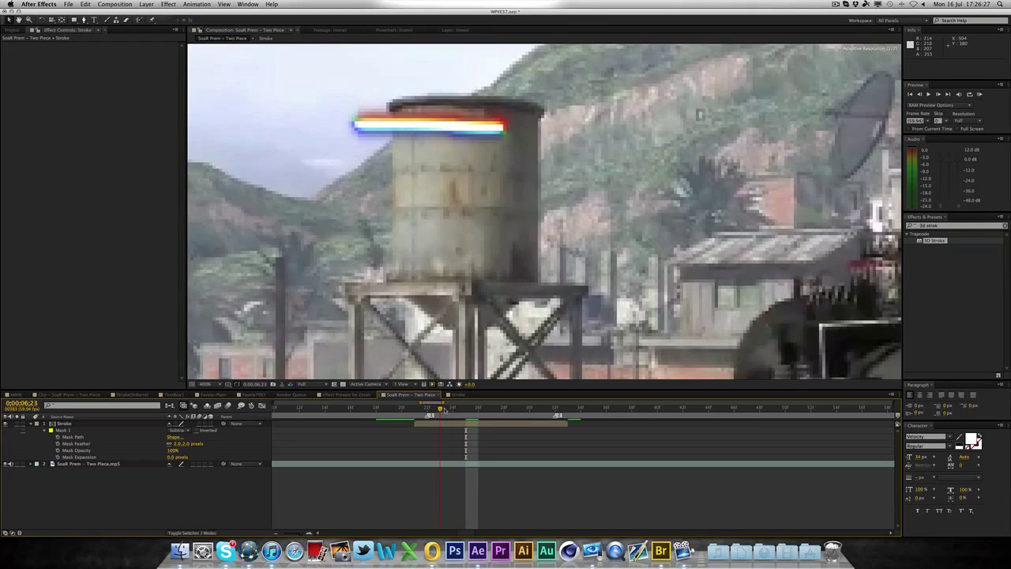
left_click(451, 411)
key("Page_Down")
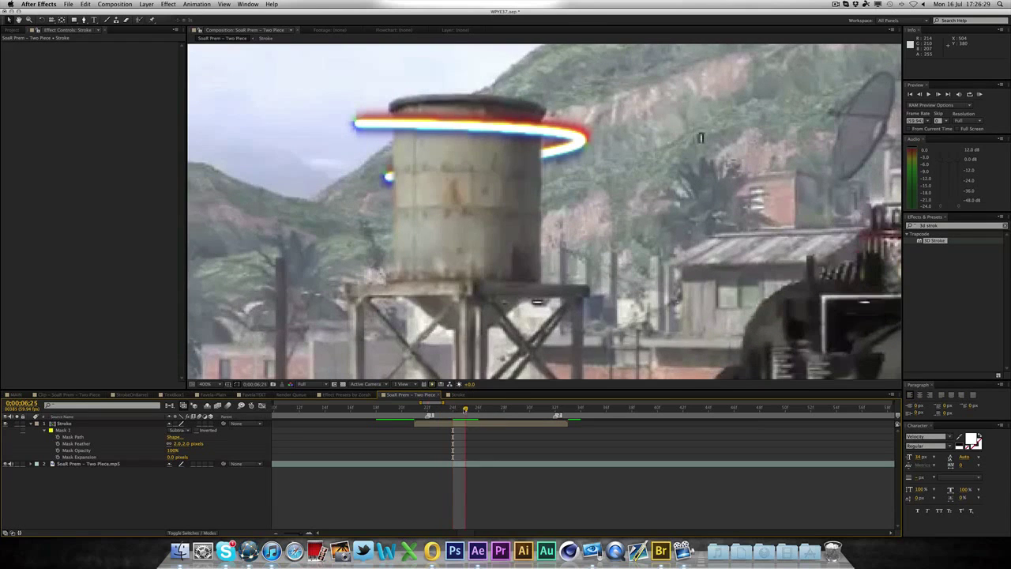
left_click_drag(473, 409, 492, 410)
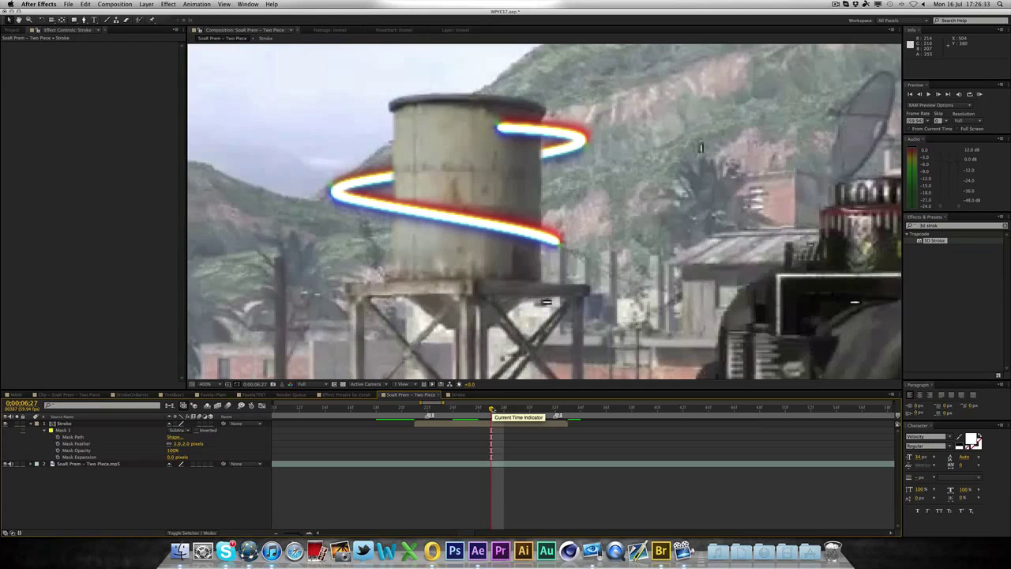
left_click_drag(492, 409, 498, 410)
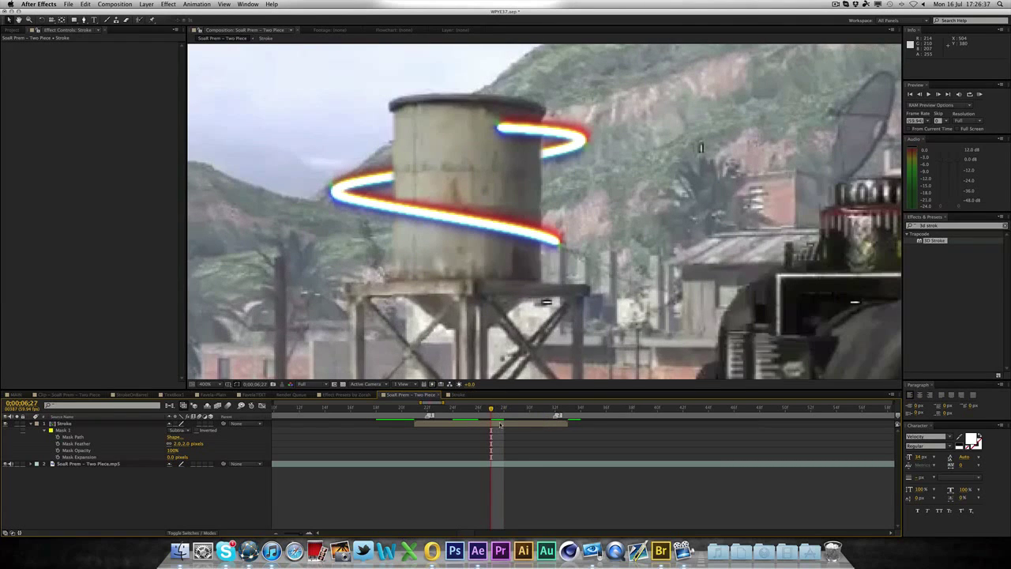
key("Page_Down")
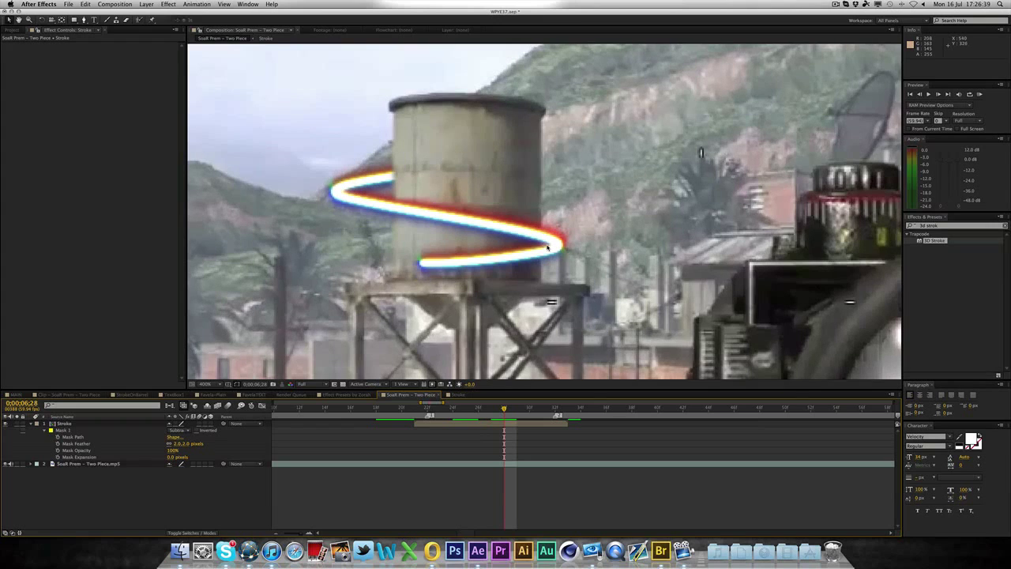
double_click(522, 425)
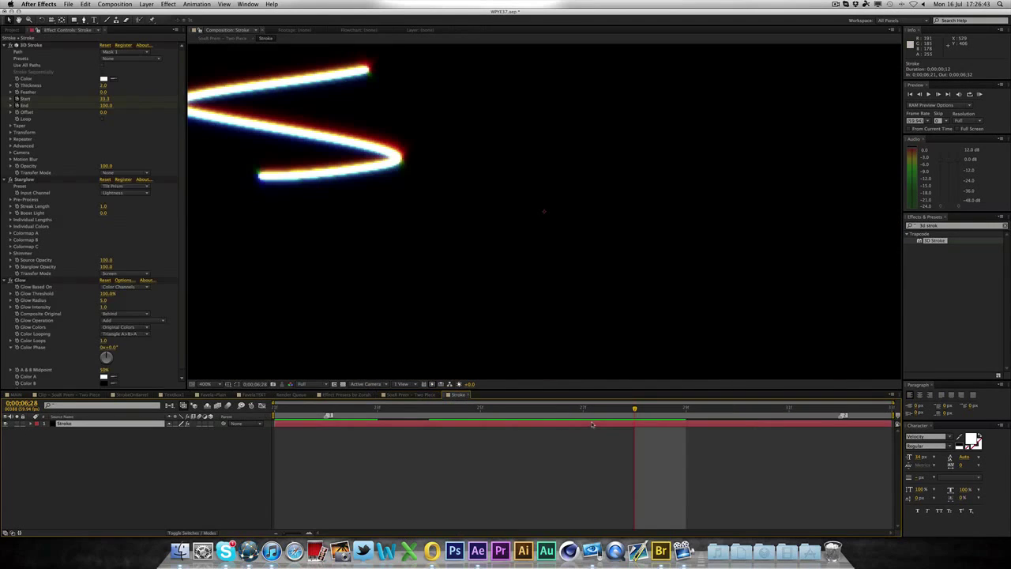
left_click(237, 385)
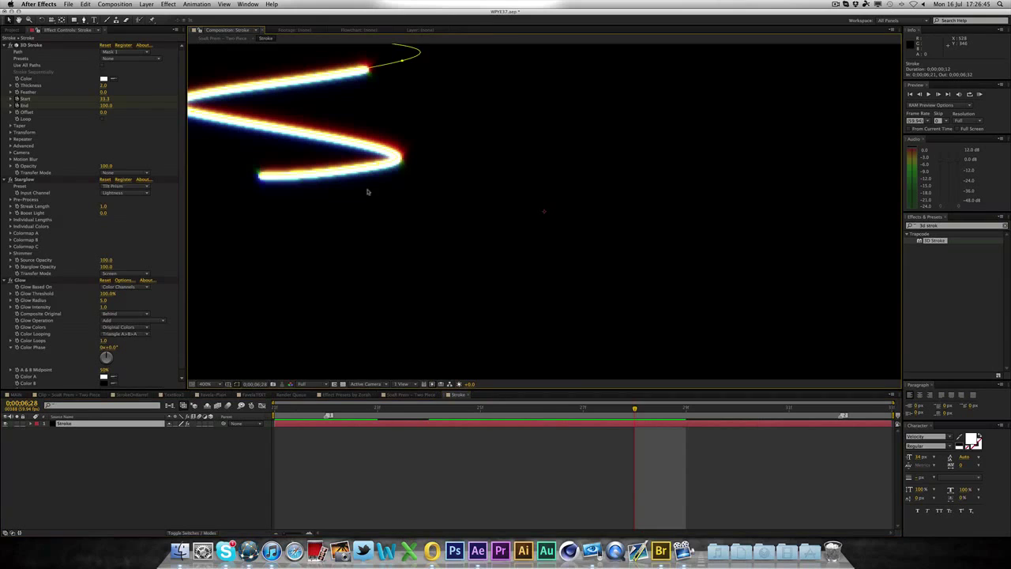
key("comma")
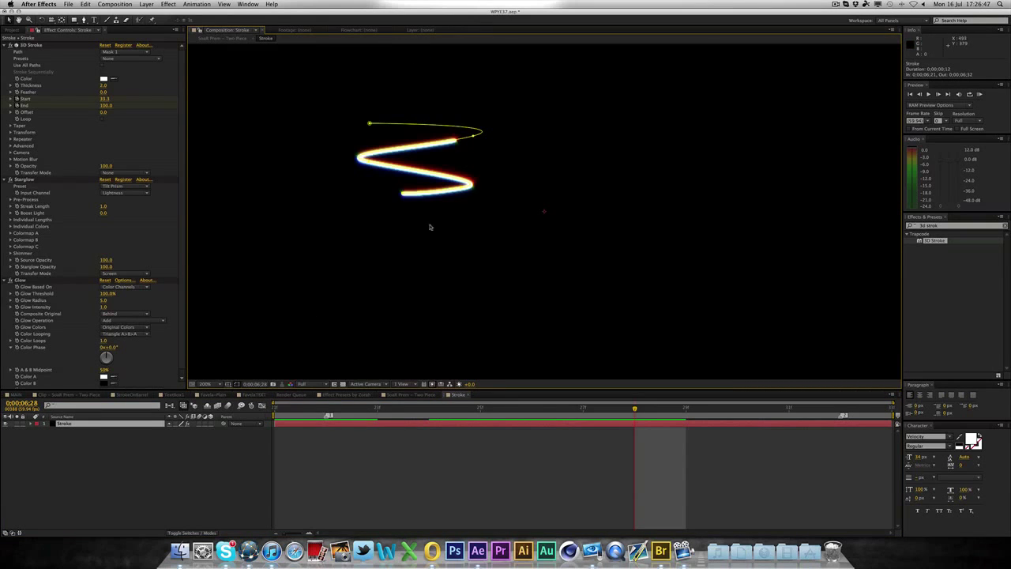
Widen the spiral path's lower right and left curves by extending their handles, then return to SoaR Prem – Two Piece with mask outlines hidden
left_click_drag(463, 188, 506, 185)
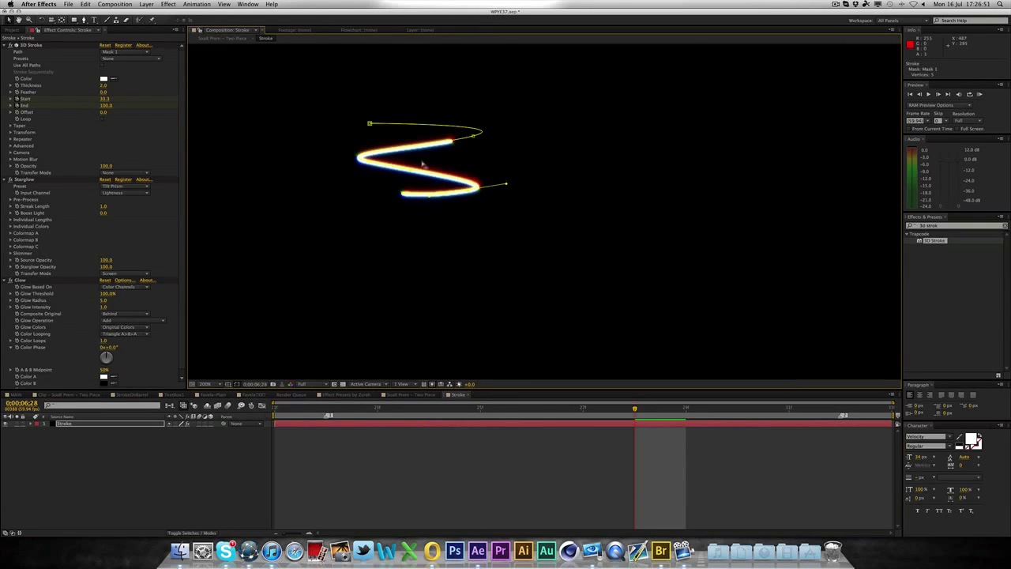
left_click(365, 159)
left_click_drag(326, 153, 316, 157)
left_click(402, 232)
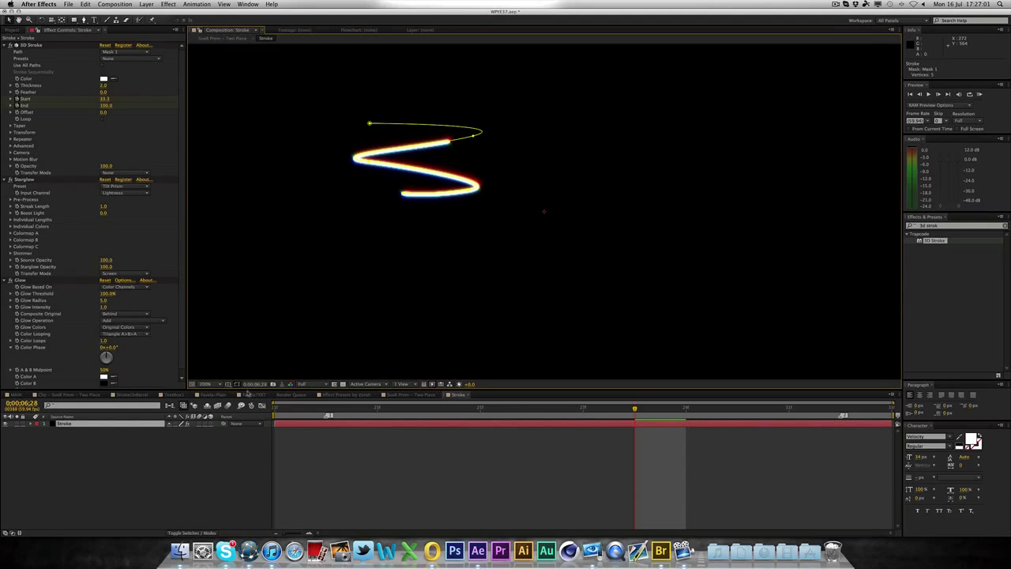
left_click(423, 395)
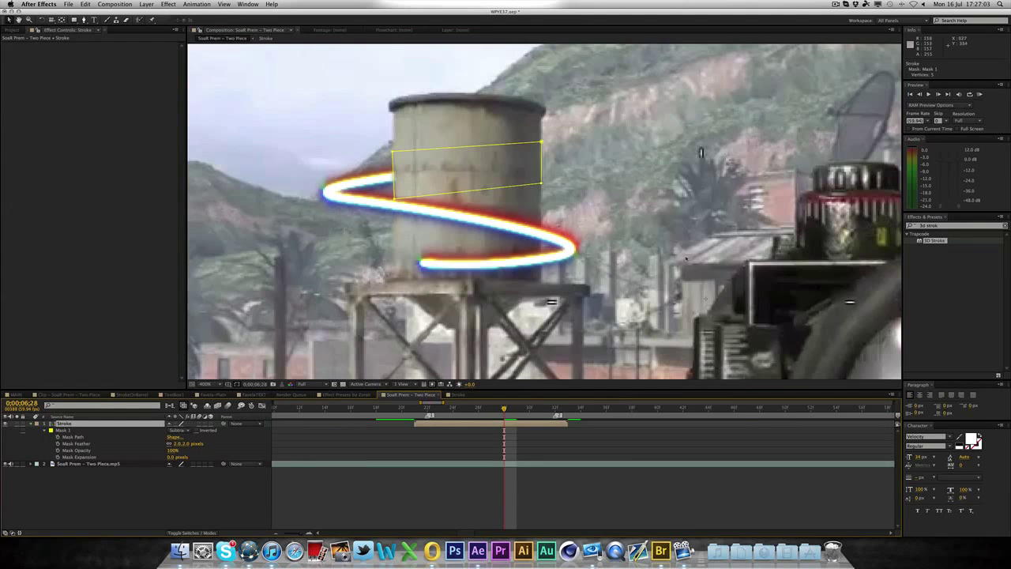
left_click(237, 385)
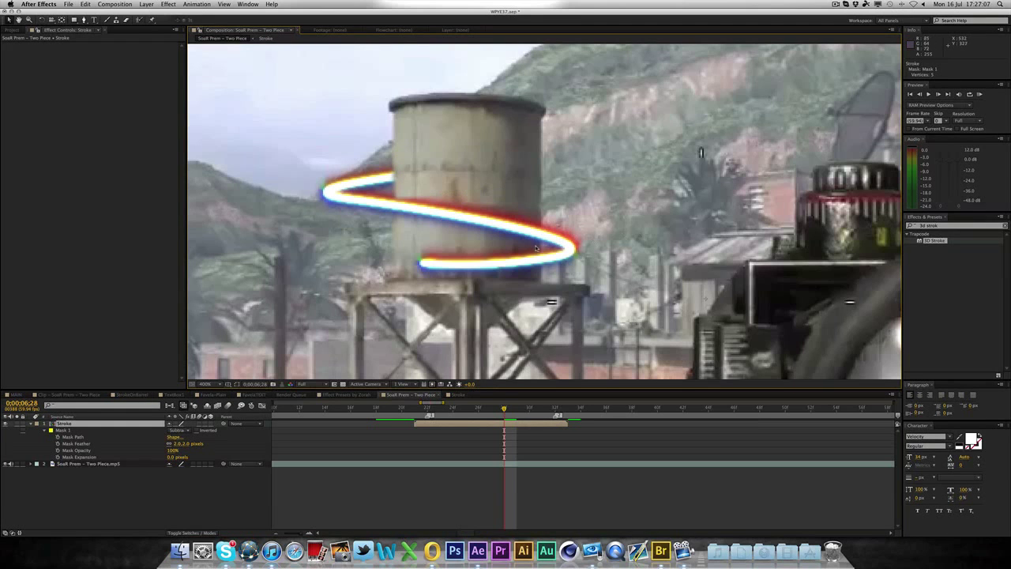
At 0;00;06;28, draw a second closed four-point Pen mask on the Stroke layer around the lowest section crossing the tank
mouse_move(503, 410)
left_mouse_down()
mouse_move(439, 410)
mouse_move(500, 410)
left_mouse_up()
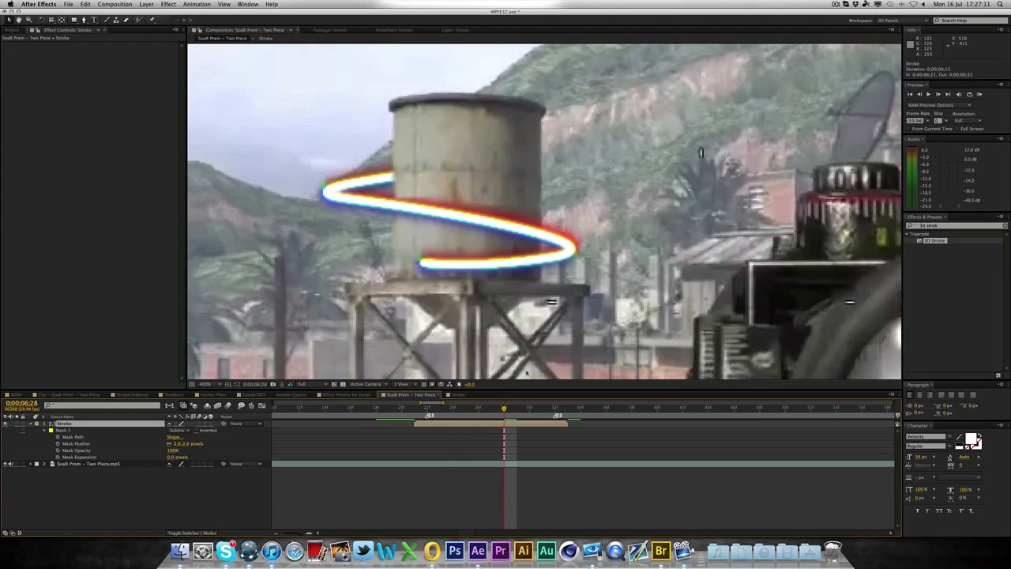
left_click(84, 19)
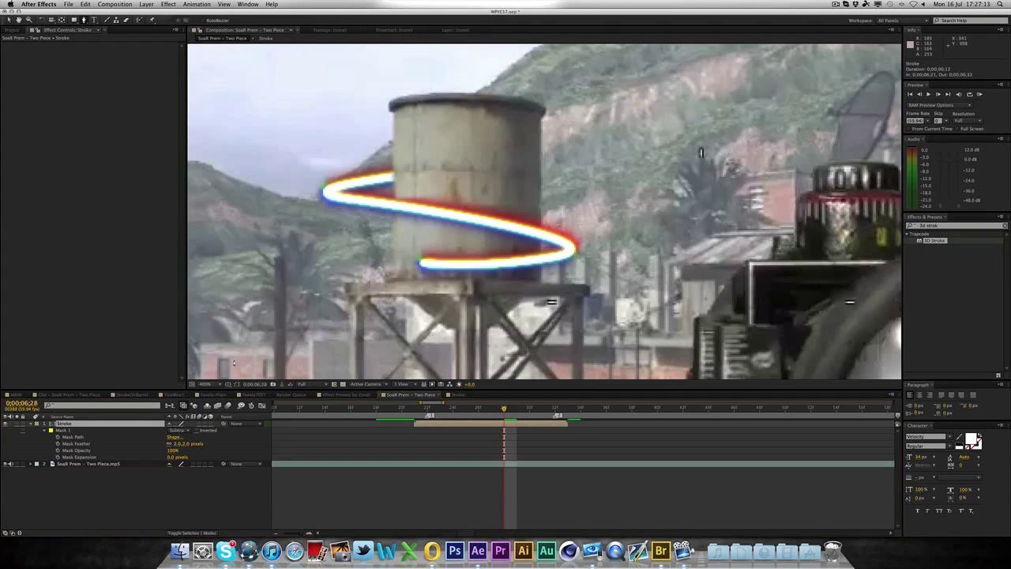
left_click(391, 242)
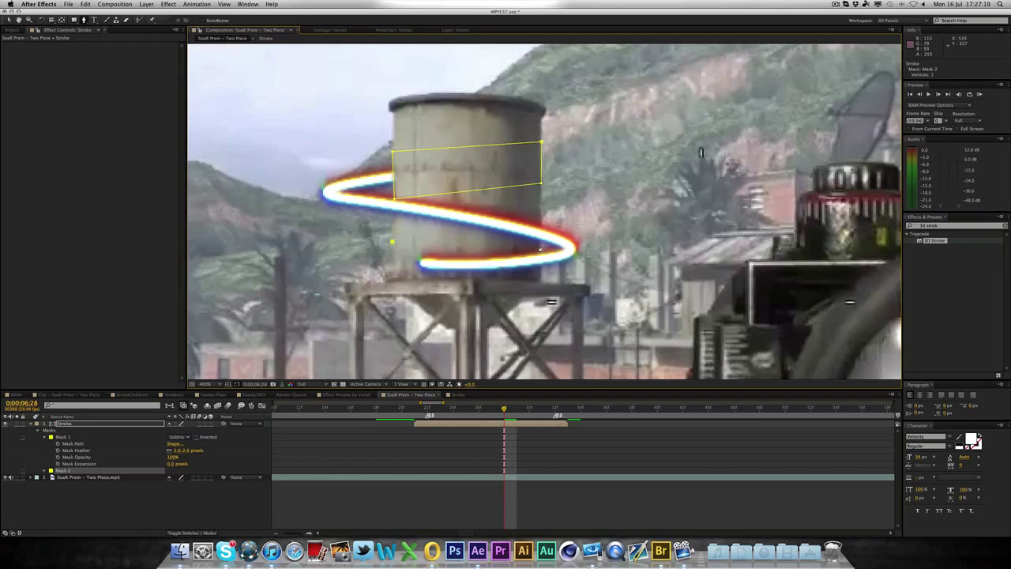
left_click(540, 246)
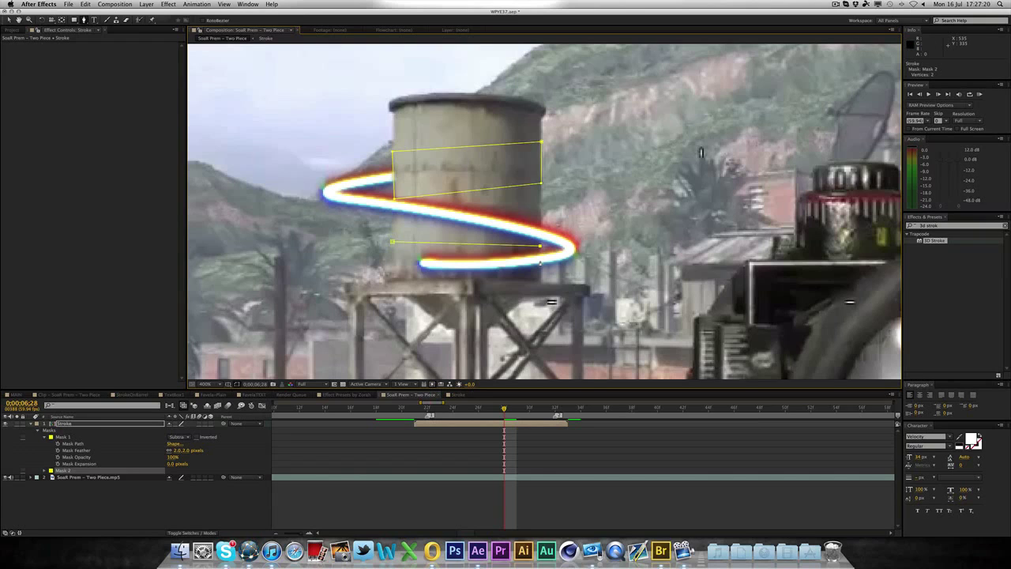
left_click(540, 308)
left_click(392, 328)
left_click(393, 243)
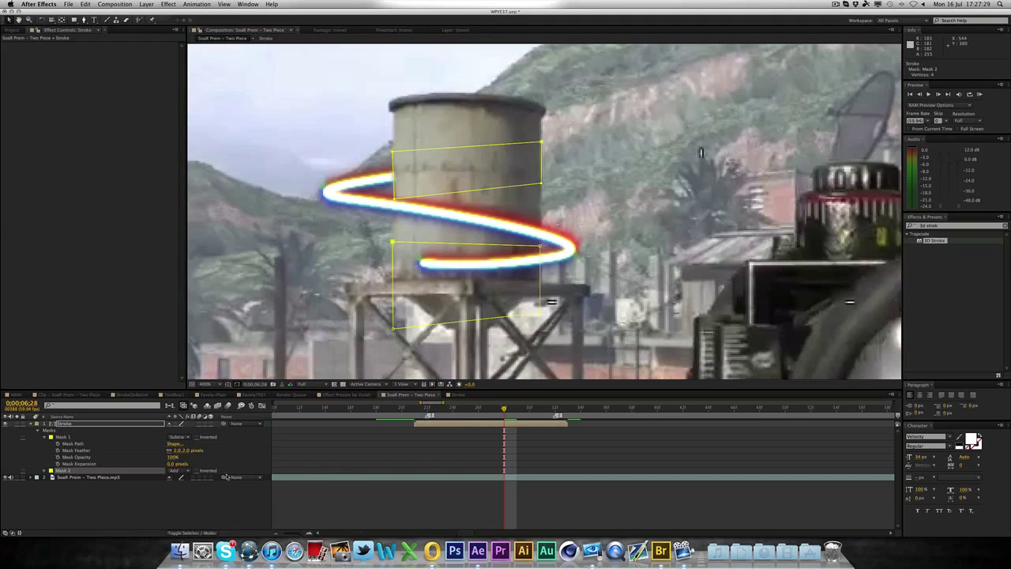
Set Mask 2's mode to Subtract and expand its mask properties
left_click(182, 472)
left_click(184, 490)
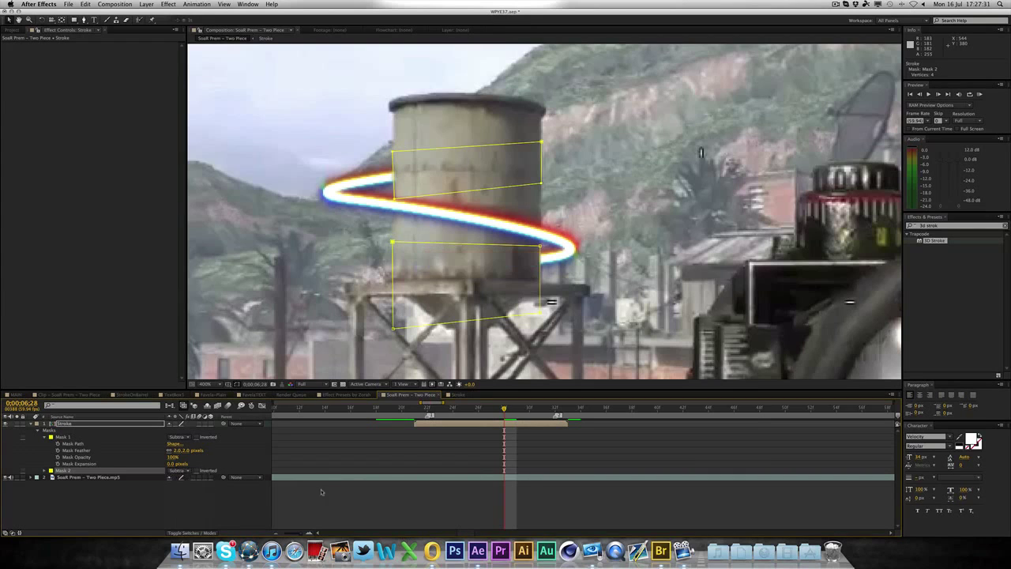
left_click(45, 471)
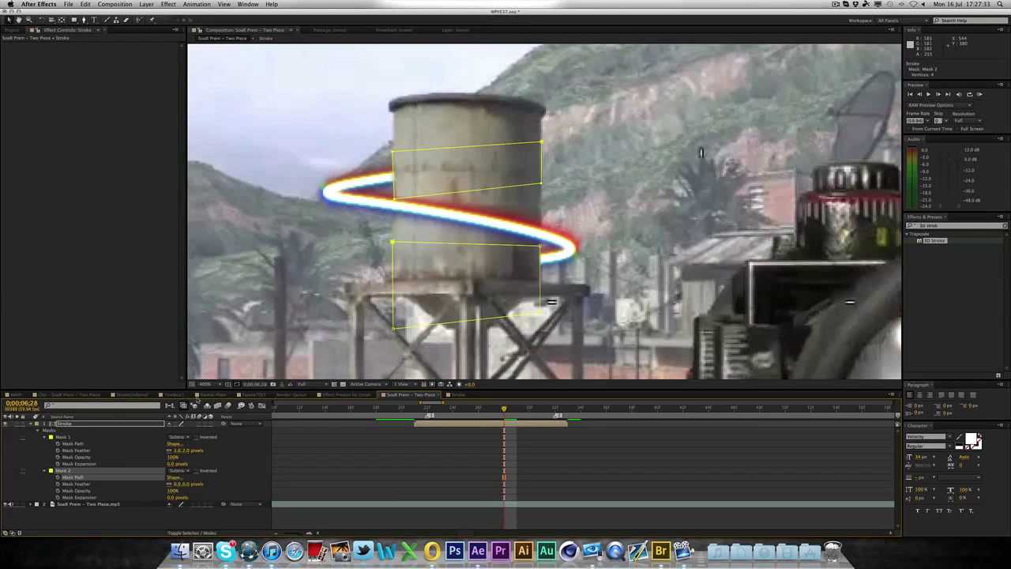
Hide the mask outlines and set Mask 2's feather to 2 pixels
left_click(237, 385)
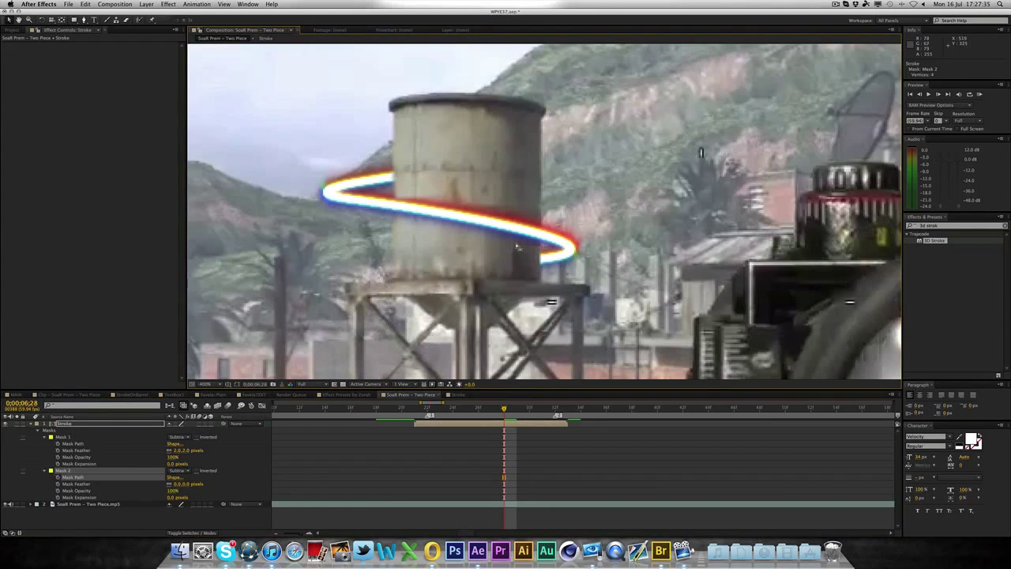
left_click(187, 483)
type("2")
left_click(234, 486)
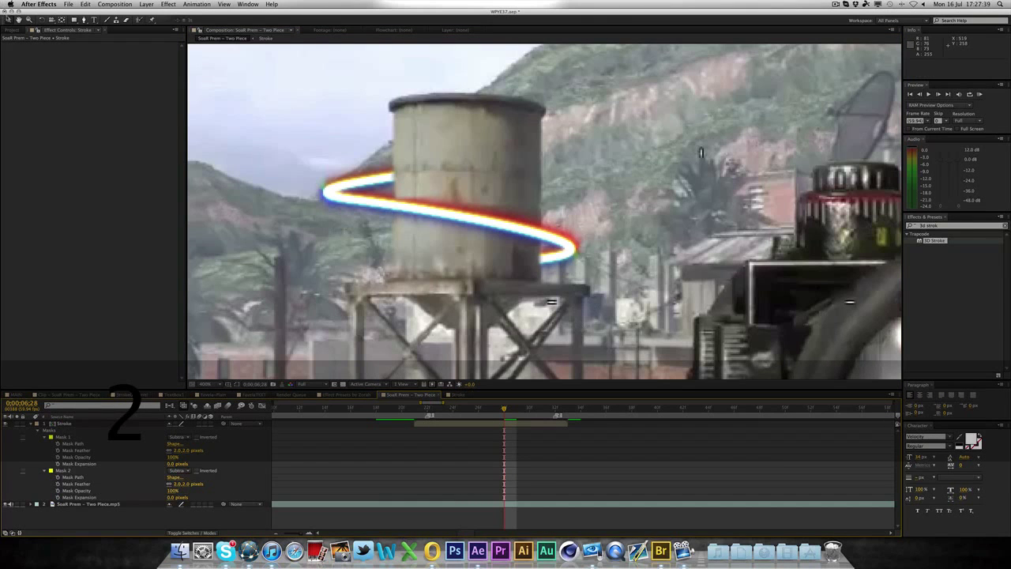
Review the masked stroke around the water tank in the full frame by scrubbing through its animation
scroll(637, 170, "down", 2)
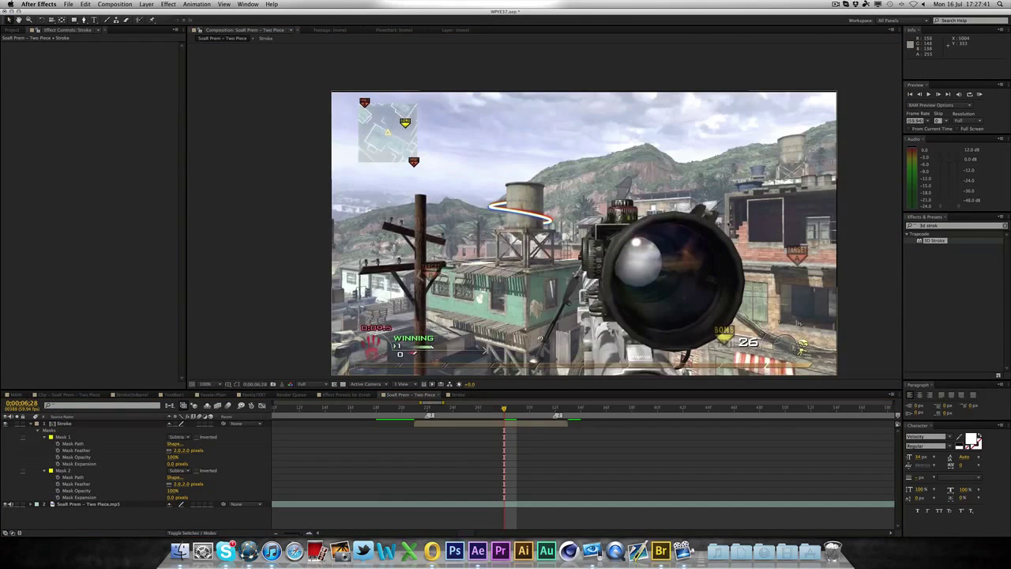
key("h")
left_click_drag(636, 171, 608, 141)
left_click_drag(697, 194, 672, 195)
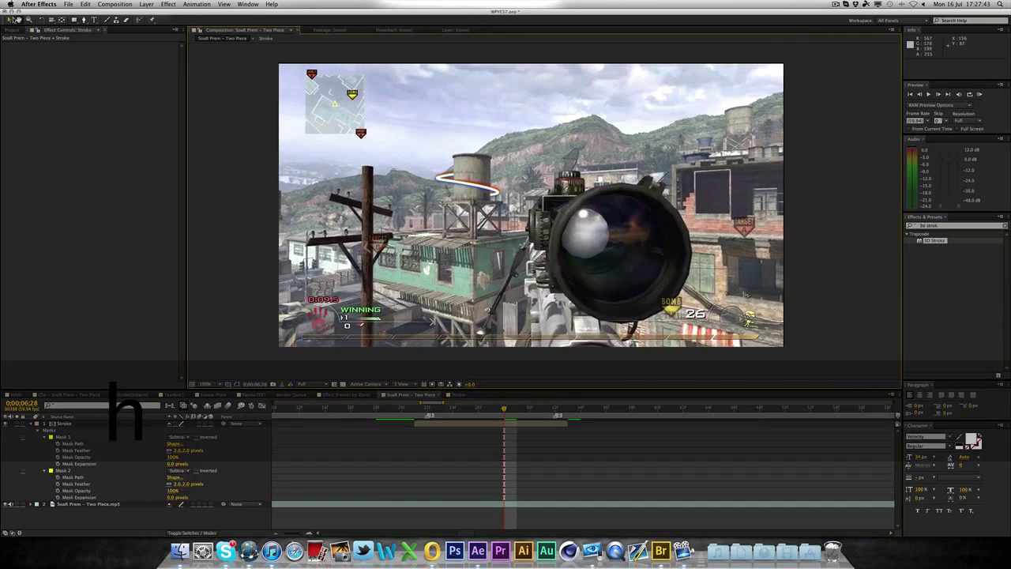
left_click(9, 20)
left_click_drag(453, 411, 491, 416)
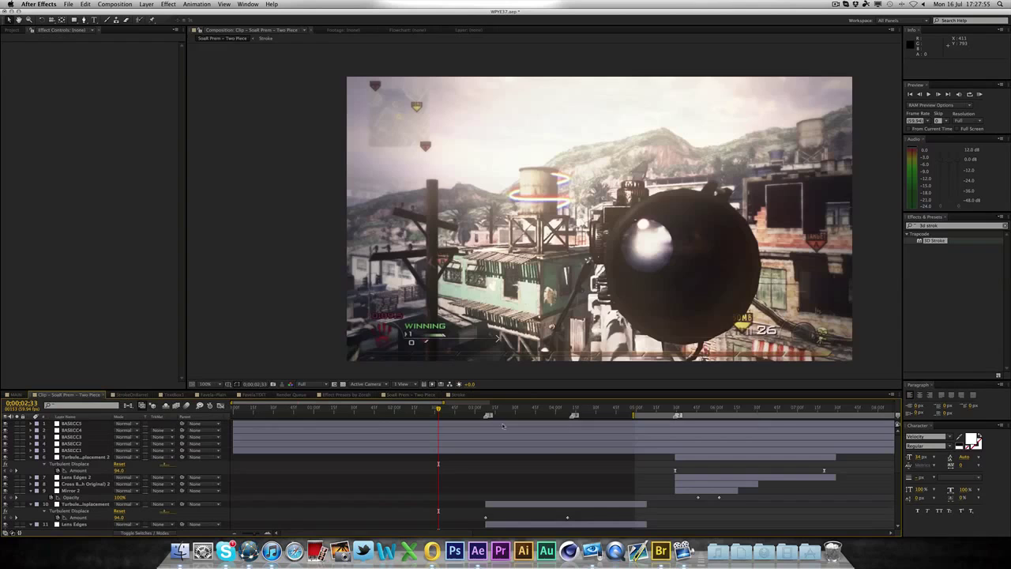
Examine the finished stroke at 0;00;02;33 in Clip – SoaR Prem – Two Piece, then return to SoaR Prem – Two Piece at 0;00;06;27
left_click(89, 394)
mouse_move(432, 409)
left_mouse_down()
mouse_move(419, 408)
mouse_move(449, 408)
mouse_move(425, 410)
mouse_move(439, 410)
left_mouse_up()
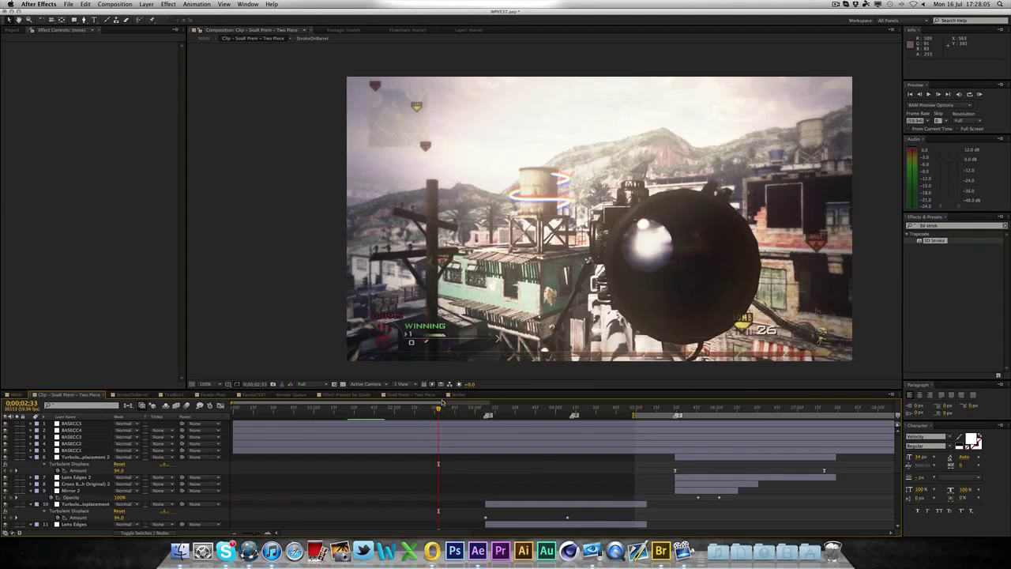
left_click(431, 394)
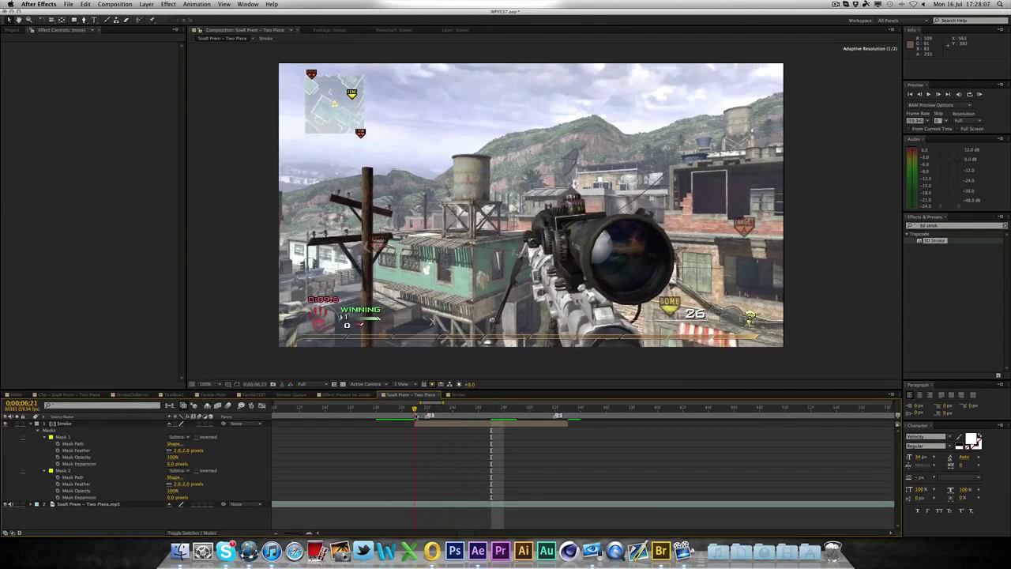
left_click_drag(416, 416, 440, 417)
left_click(277, 533)
left_click(277, 533)
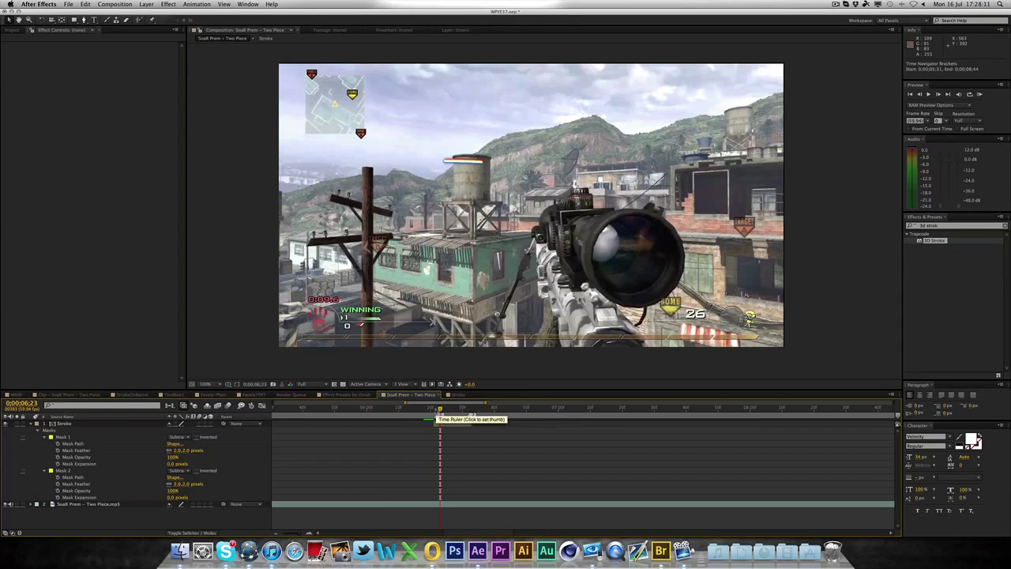
left_click_drag(449, 412, 453, 409)
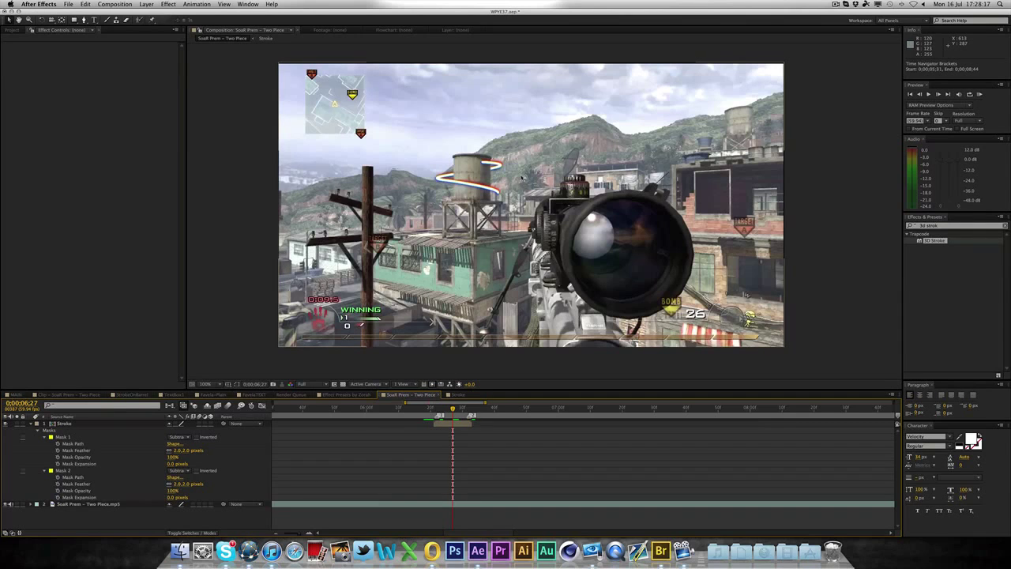
mouse_move(452, 409)
left_mouse_down()
mouse_move(443, 409)
mouse_move(453, 409)
left_mouse_up()
Collapse the Stroke layer's mask properties and deselect the layer
left_click(126, 424)
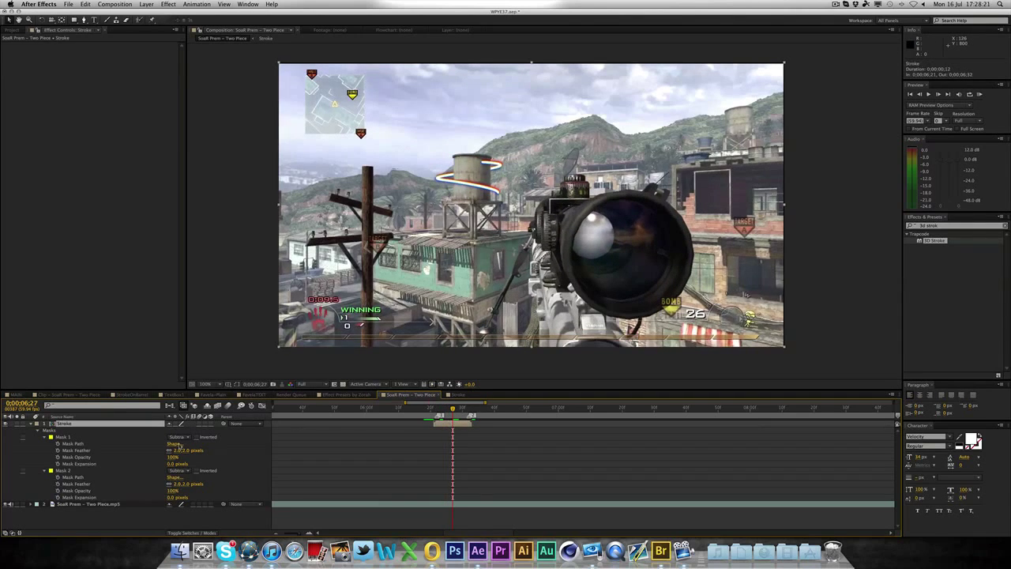
left_click(36, 424)
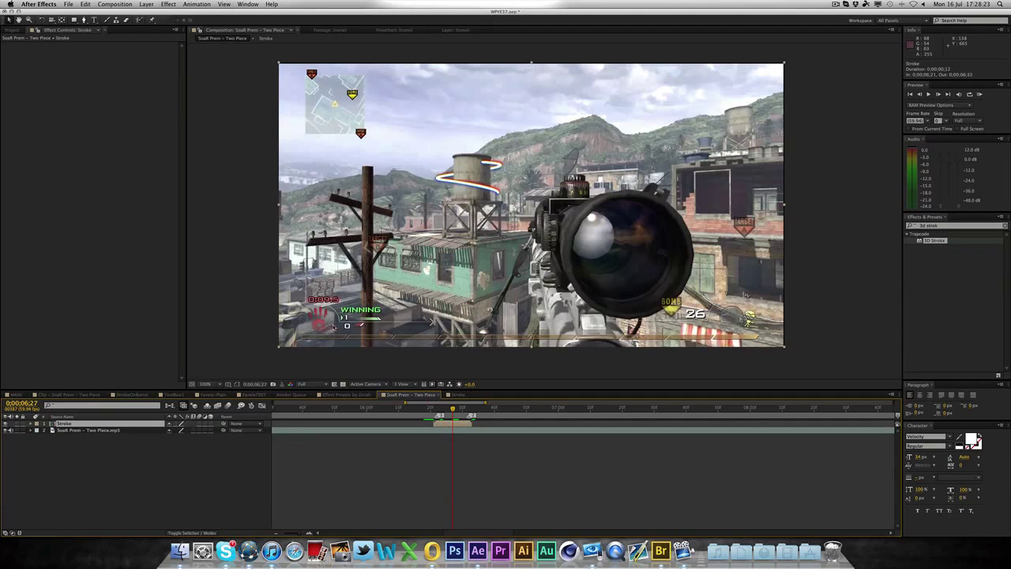
left_click(241, 335)
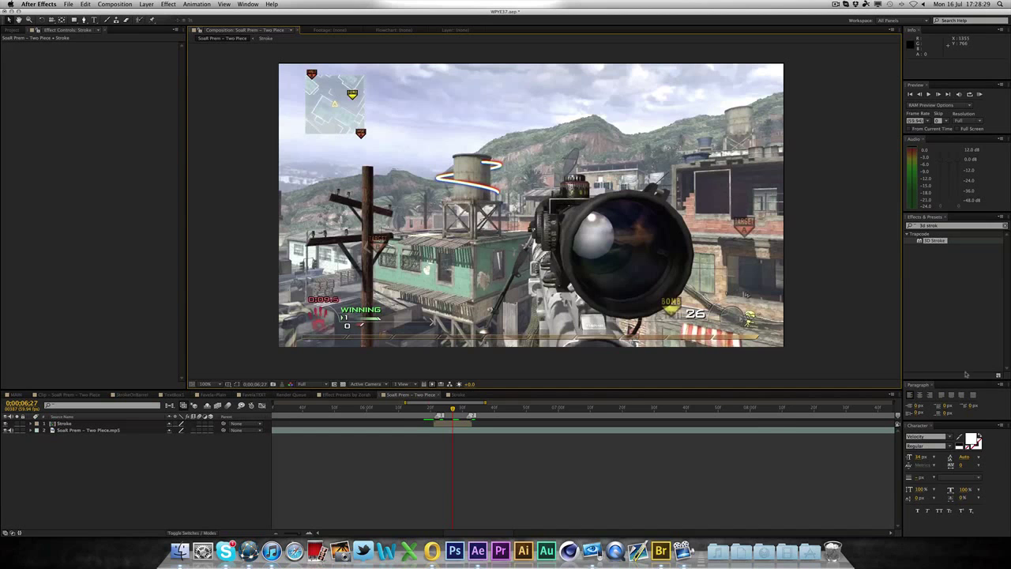
Save the project and open the recent project Artify 1.0.aep
mouse_move(453, 408)
left_mouse_down()
mouse_move(437, 408)
mouse_move(468, 408)
mouse_move(453, 408)
left_mouse_up()
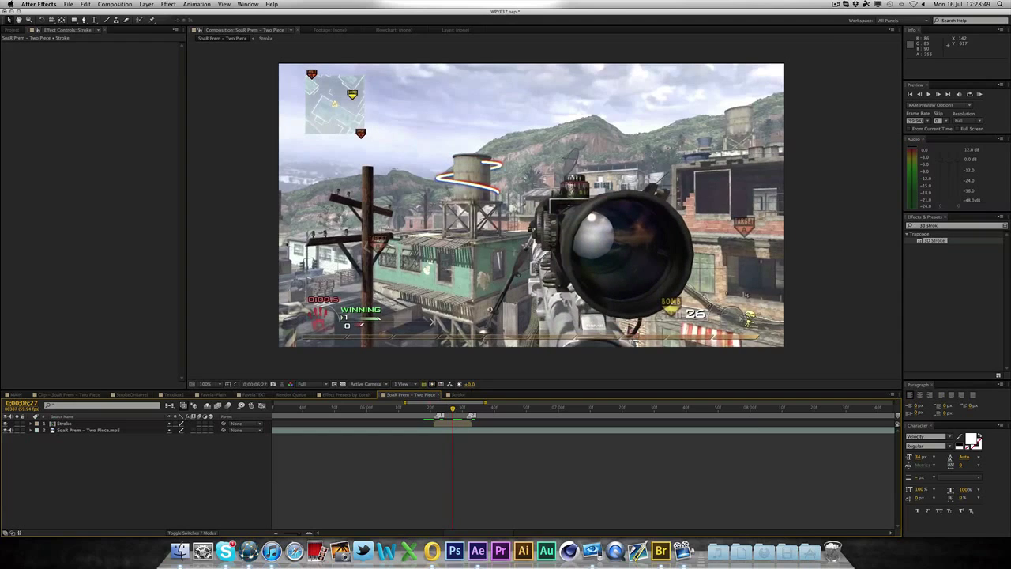
left_click(89, 136)
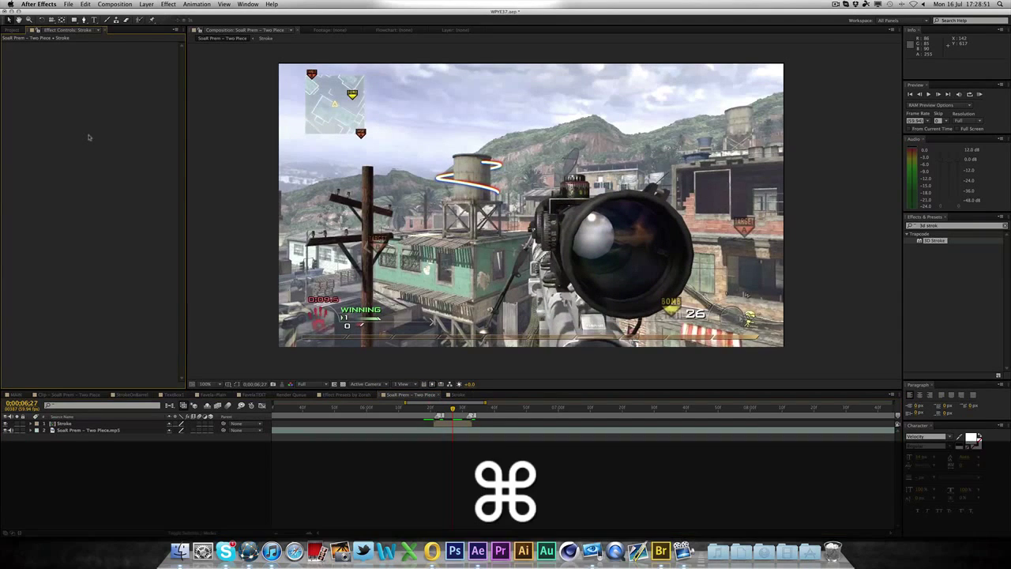
key("super+s")
left_click(69, 4)
mouse_move(38, 4)
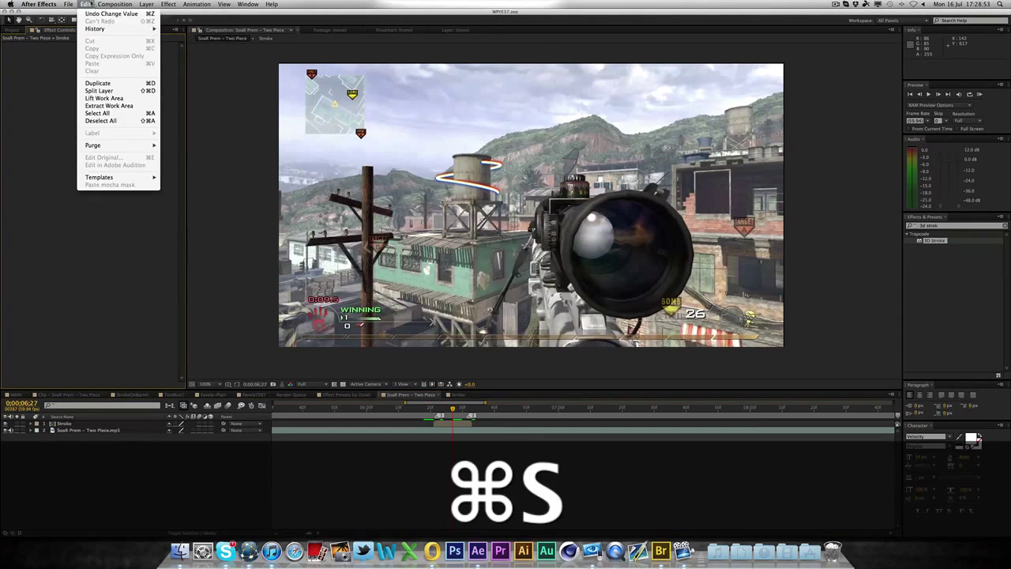
mouse_move(96, 28)
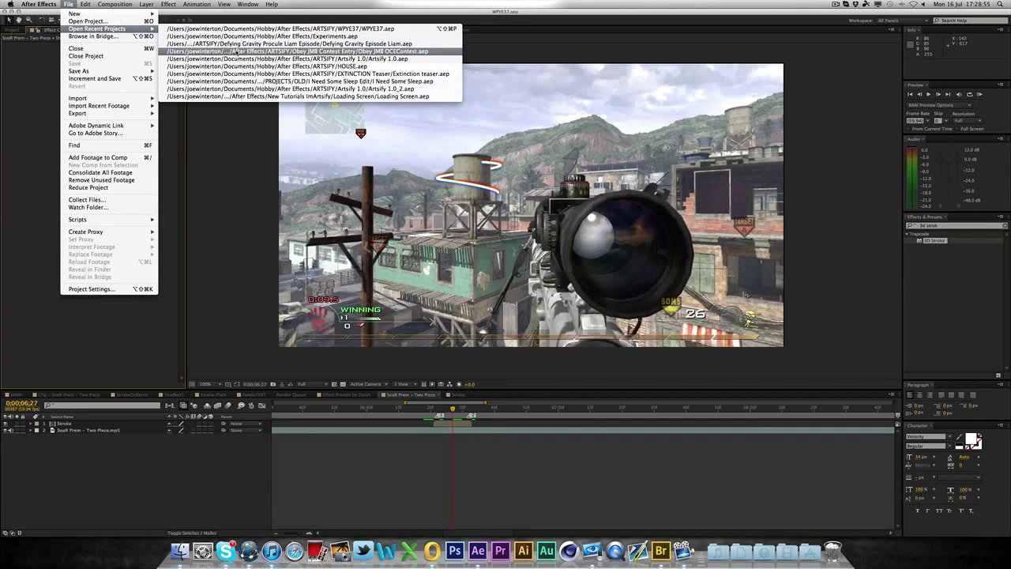
left_click(278, 58)
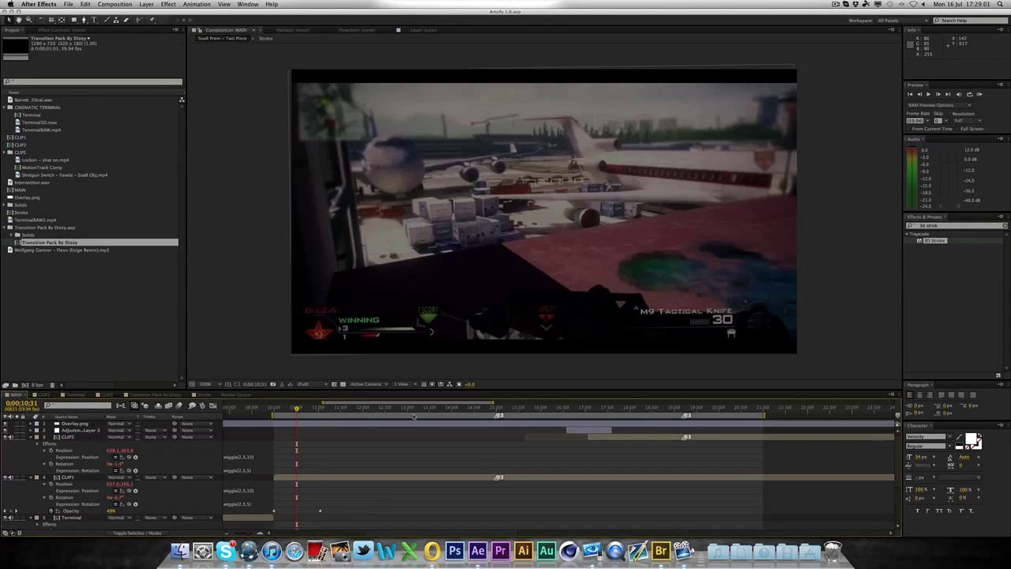
Go to 0;00;19;25 in the MAIN composition and step forward to 0;00;19;36 to examine the stroke around the pole
left_click(648, 410)
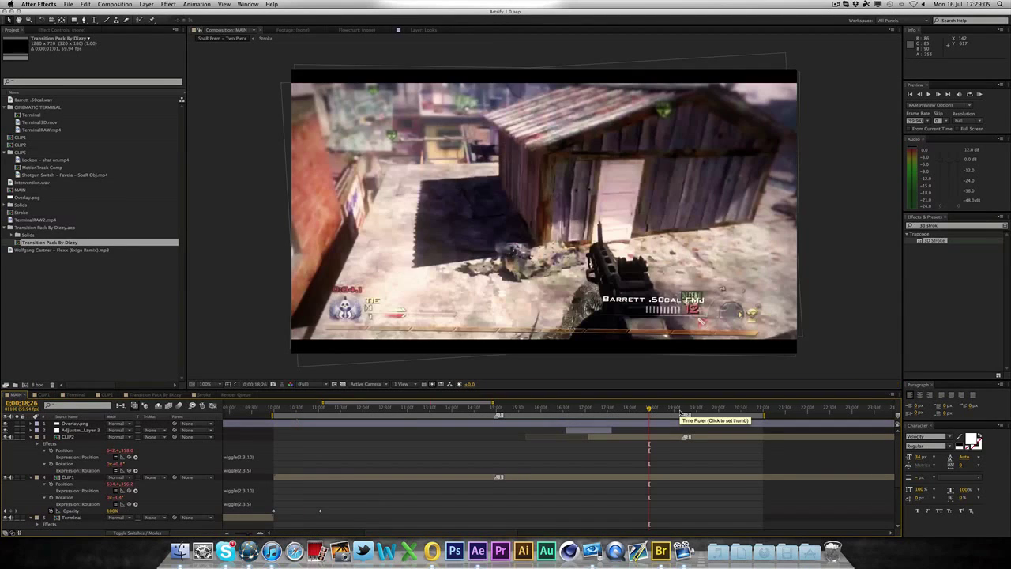
left_click(685, 411)
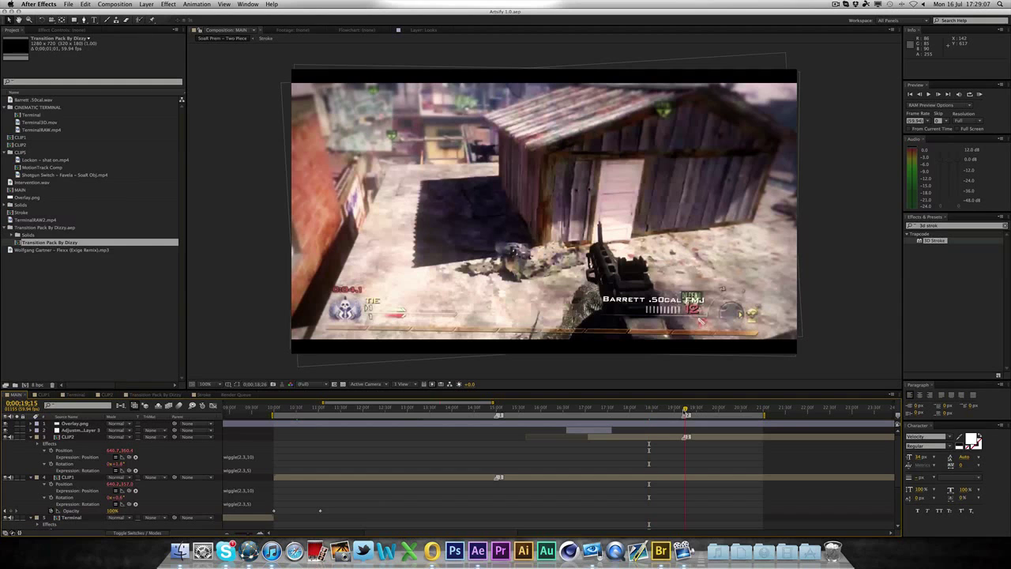
left_click_drag(686, 411, 692, 411)
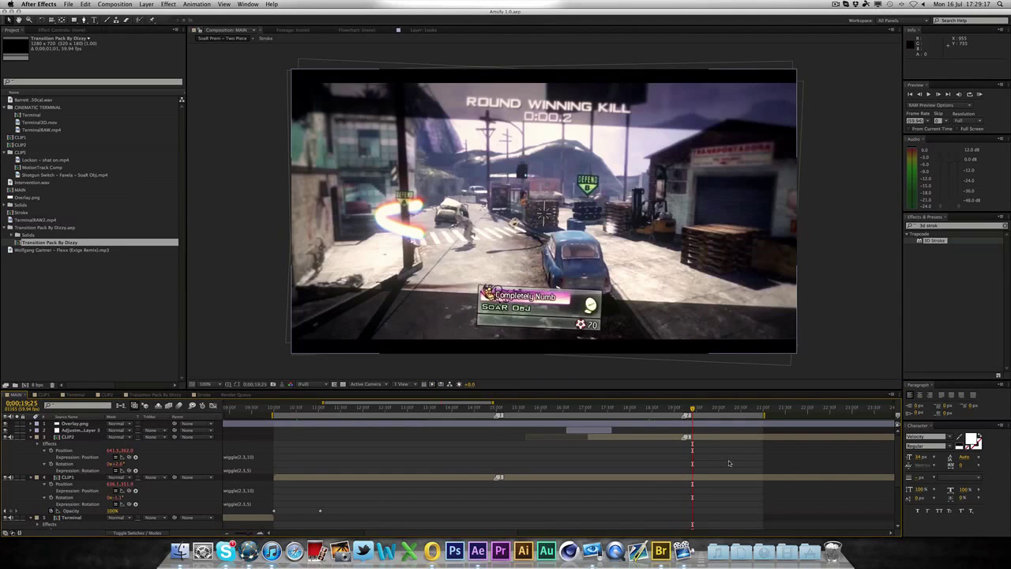
key("super+Right")
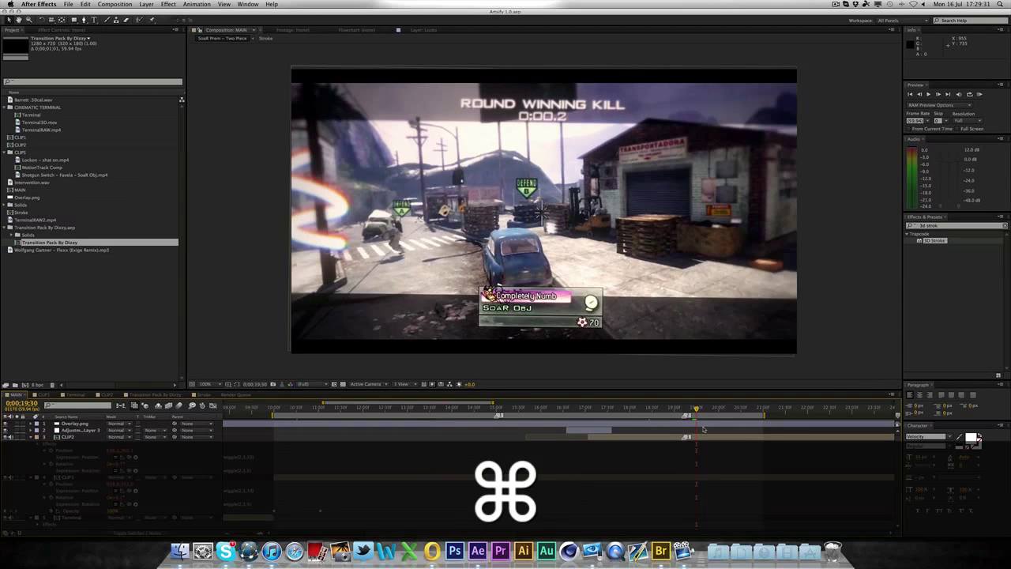
key("super+Right")
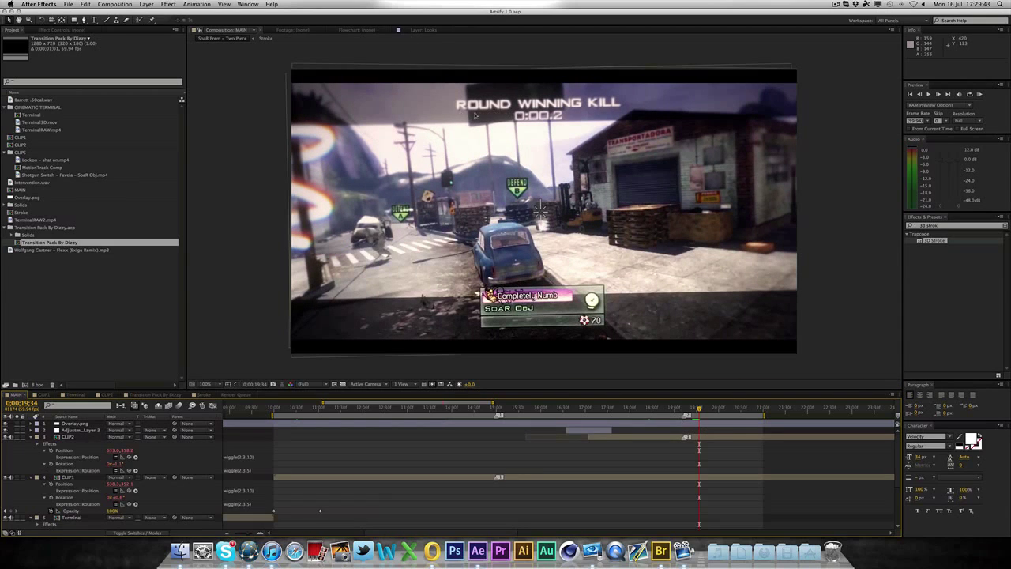
key("super+Right")
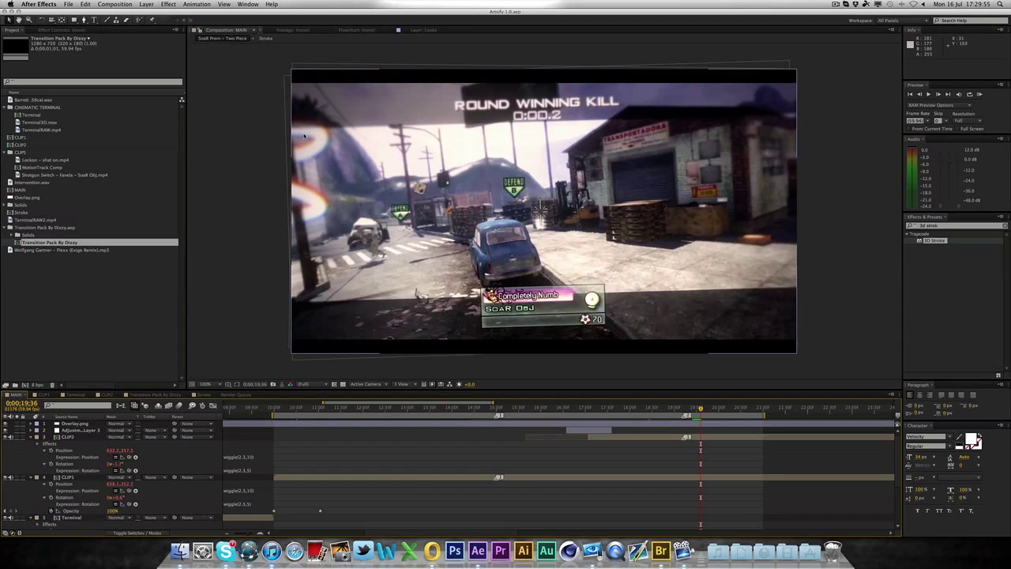
Return to 0;00;19;17, step through the pole stroke's frames to 0;00;19;24, then scrub to 0;00;19;36 and play the preview
left_click(697, 408)
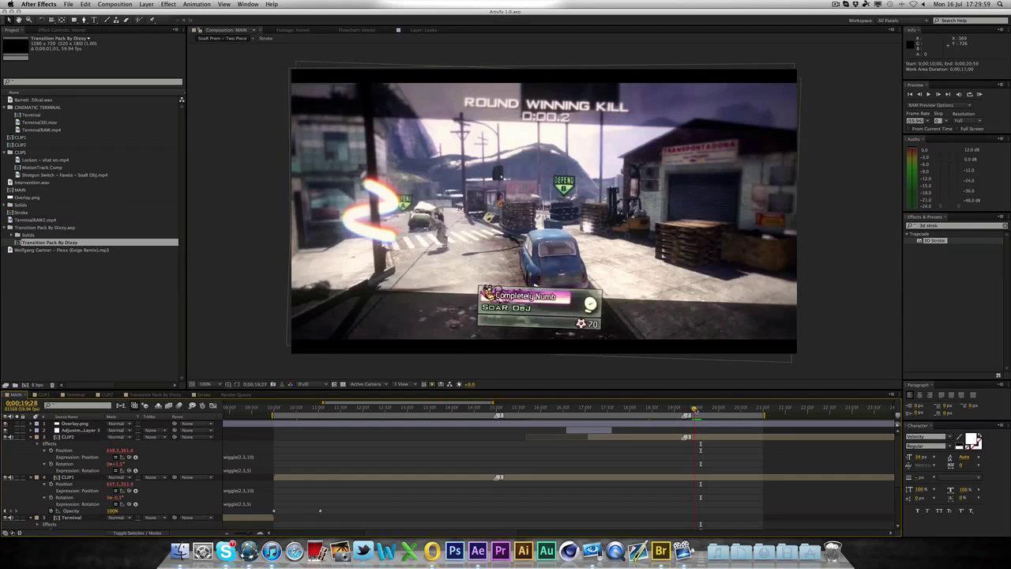
left_click_drag(698, 409, 686, 408)
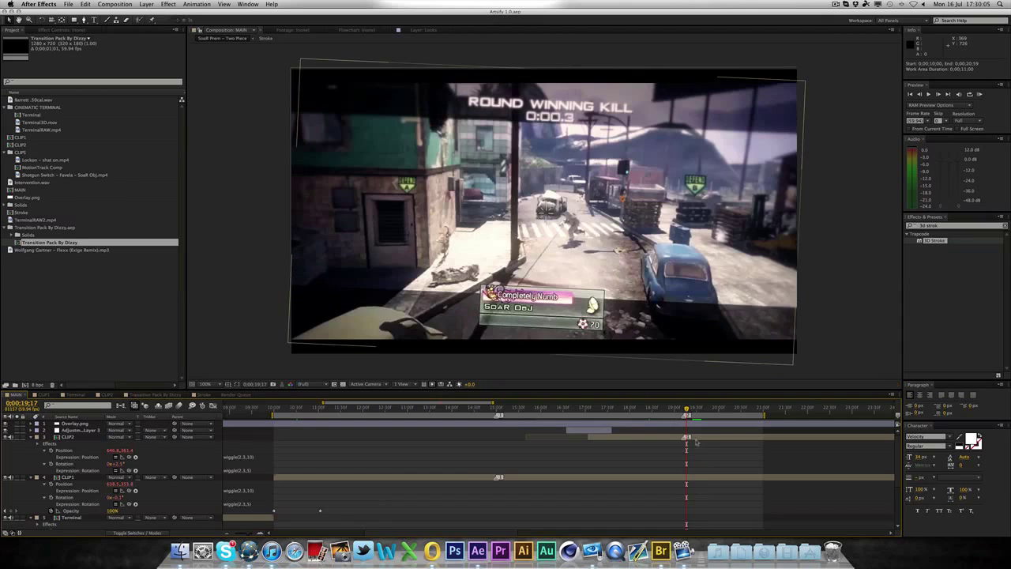
key("super+Right")
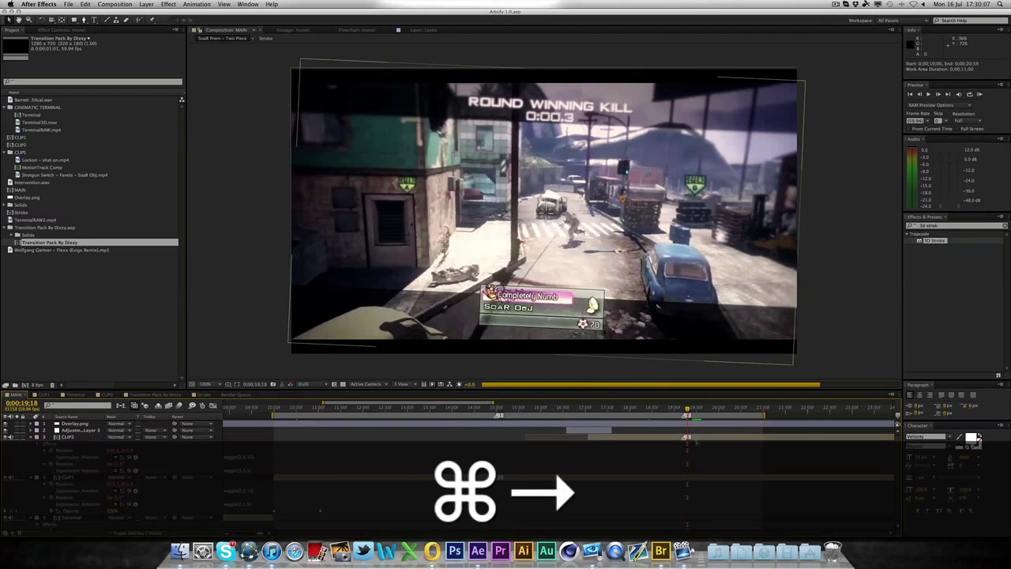
key("super+Right")
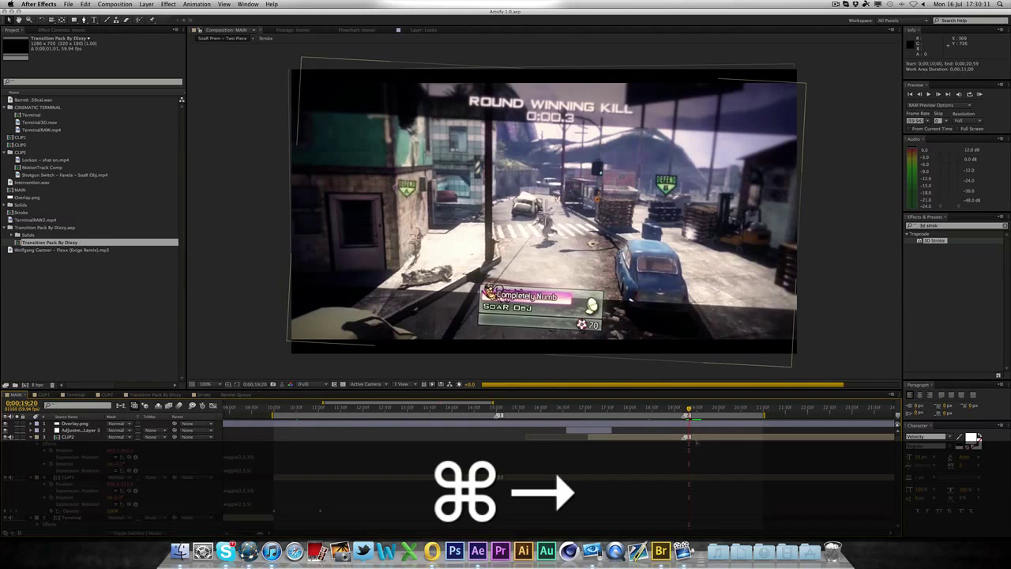
key("super+Right")
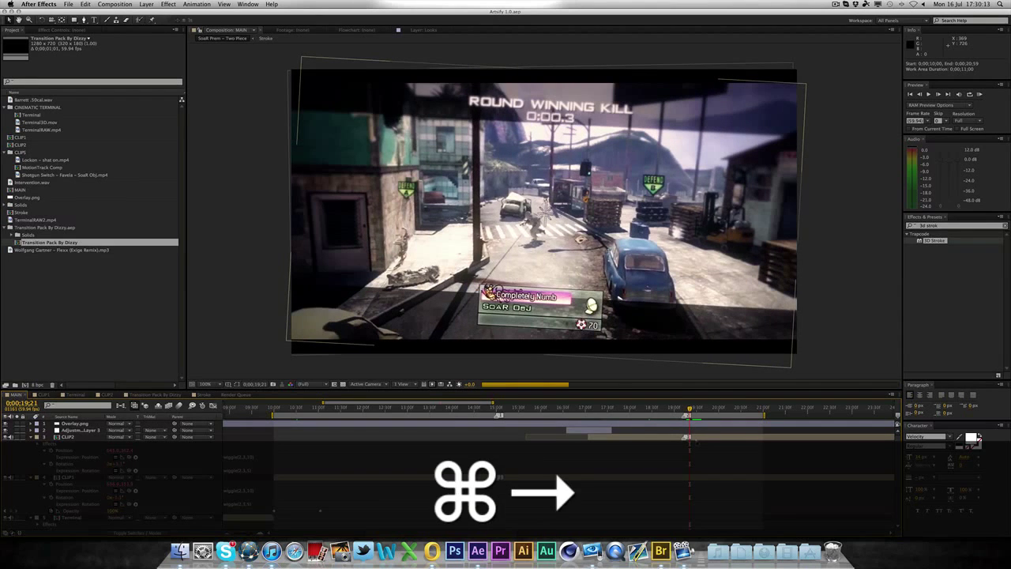
key("super+Right")
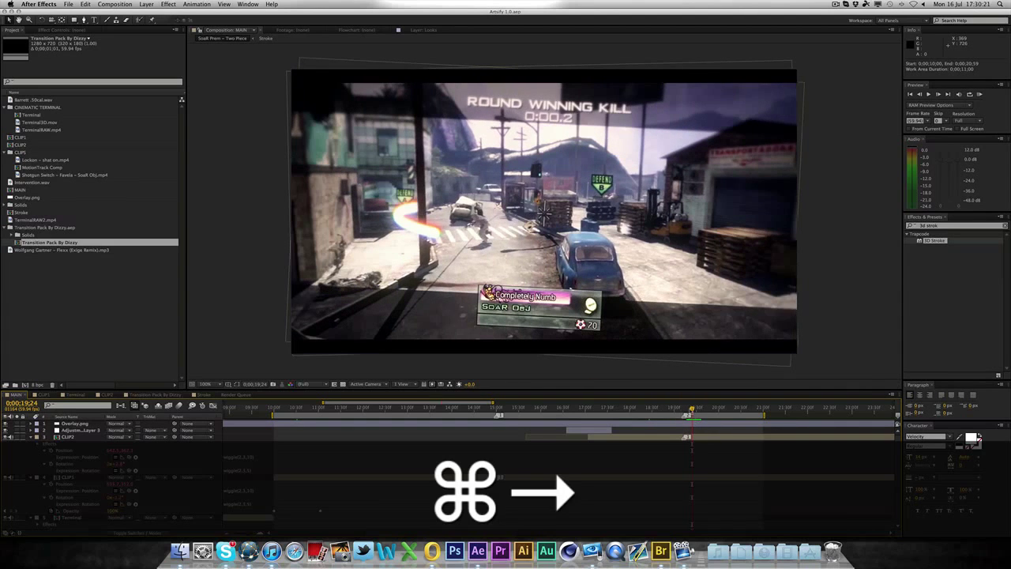
left_click_drag(692, 408, 697, 410)
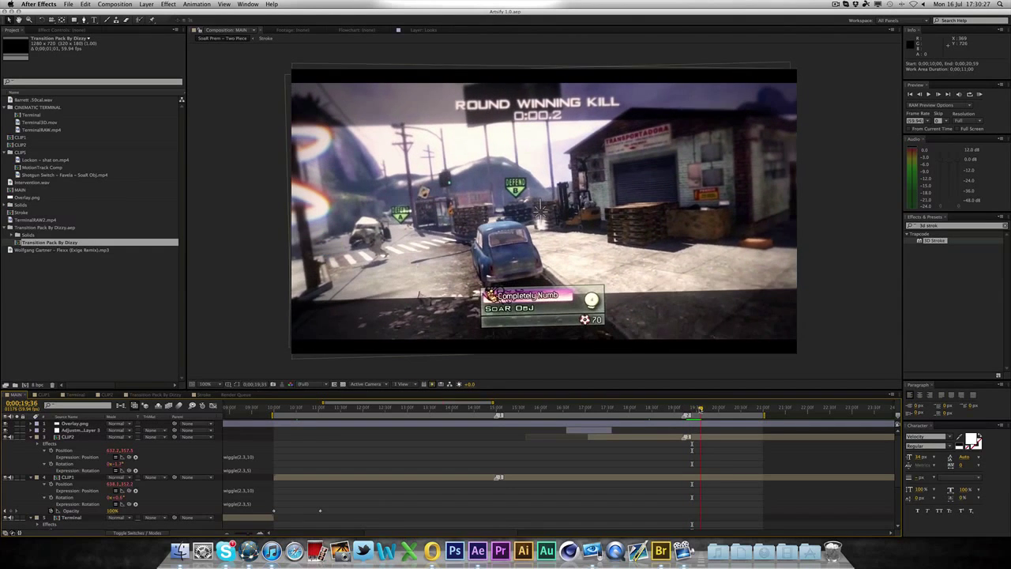
key("space")
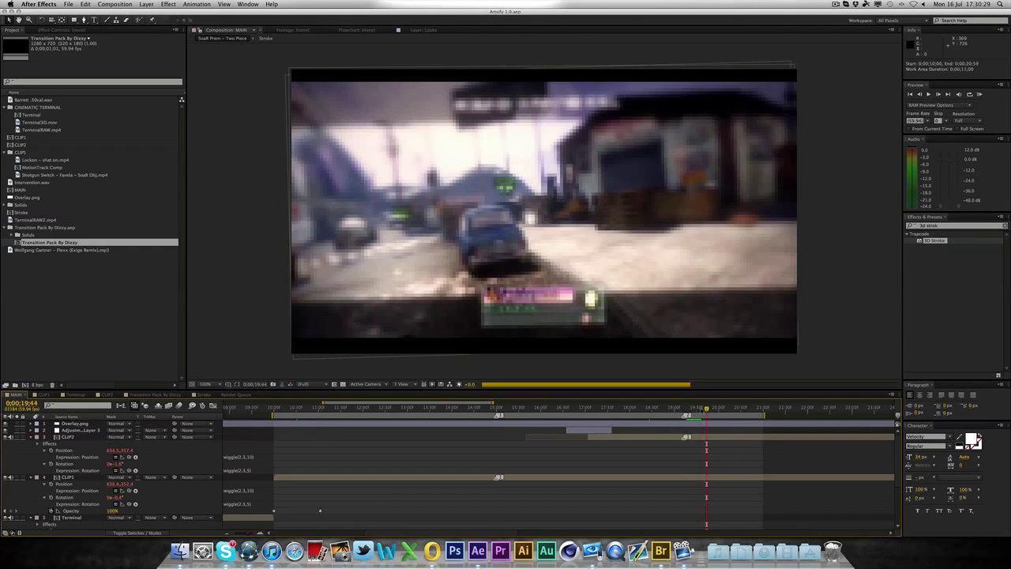